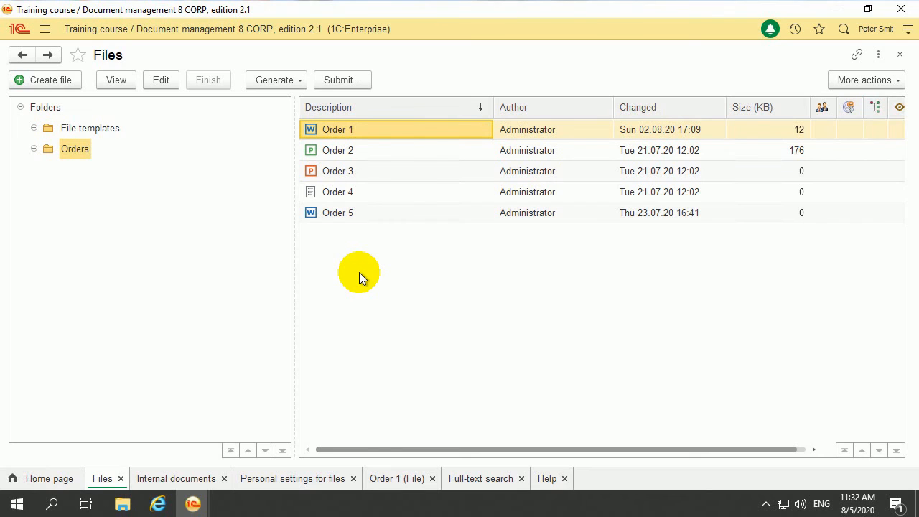
Open the Order 1 file card and bring up its notification subscriptions
right_click(377, 130)
click(413, 74)
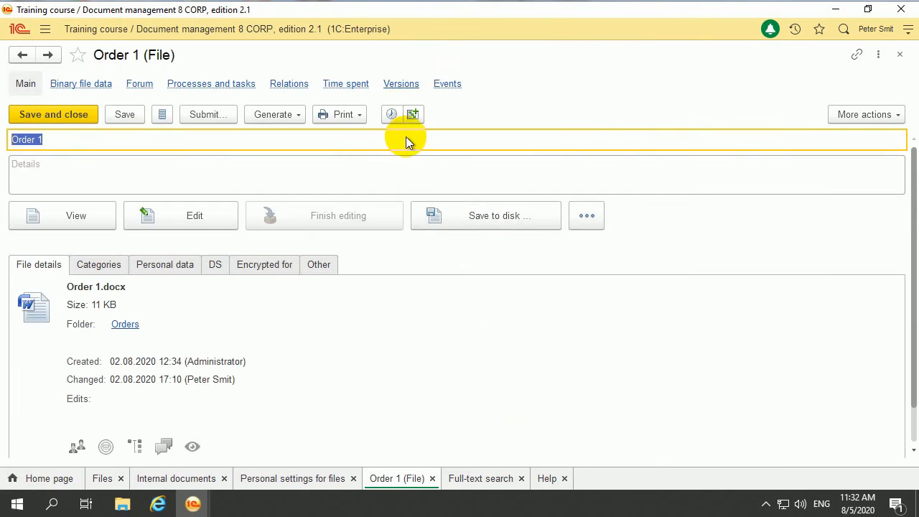
click(837, 115)
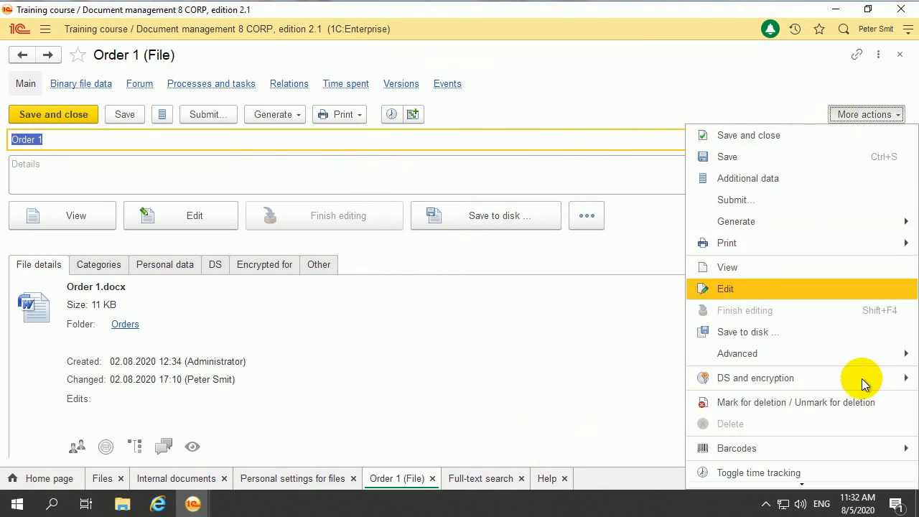
scroll(819, 378, down, 5)
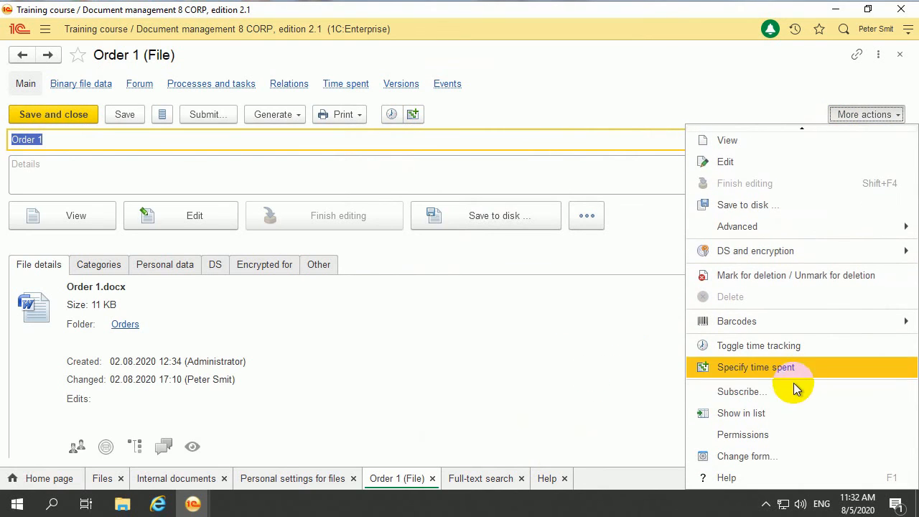
click(736, 391)
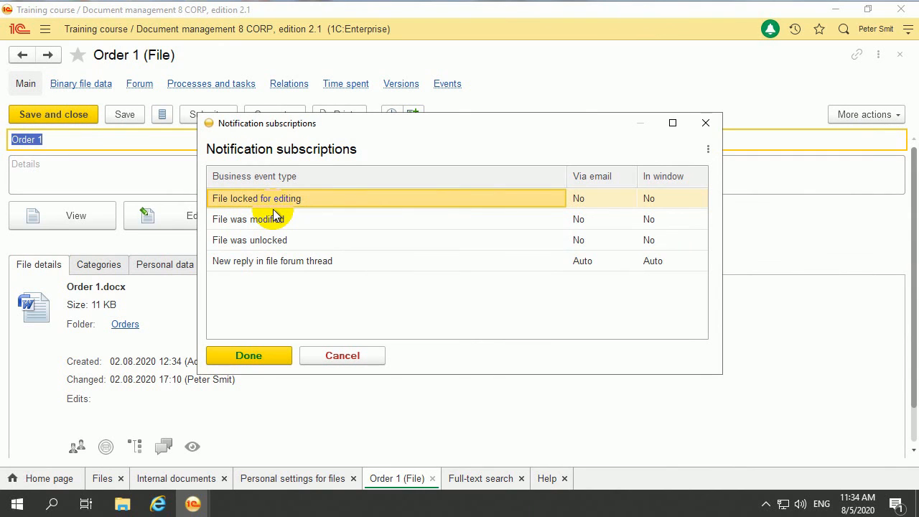
Examine the file's subscription events for locking, modification, unlocking and forum replies, and close the subscriptions without changes
click(290, 224)
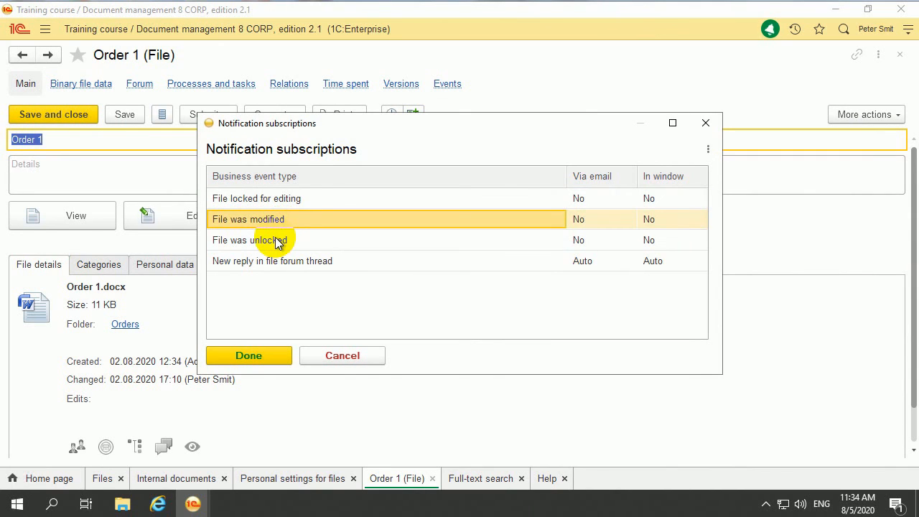
click(235, 244)
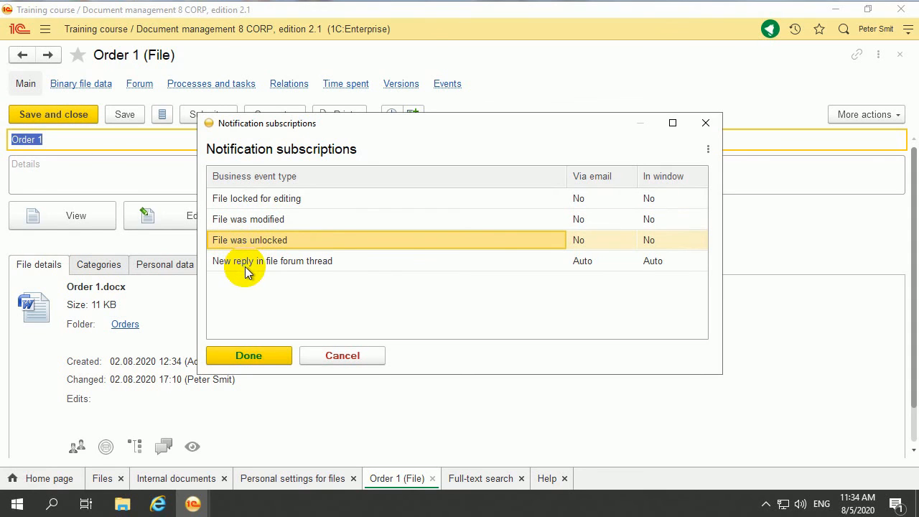
click(243, 265)
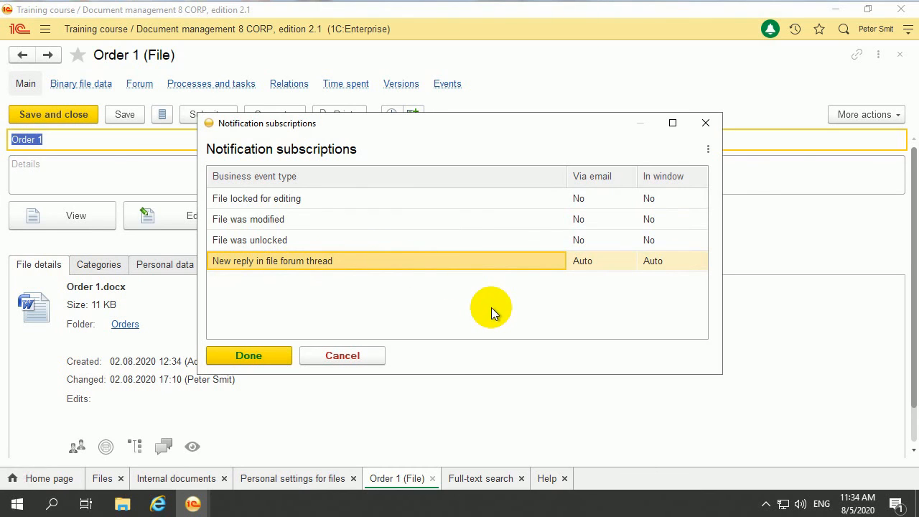
click(402, 199)
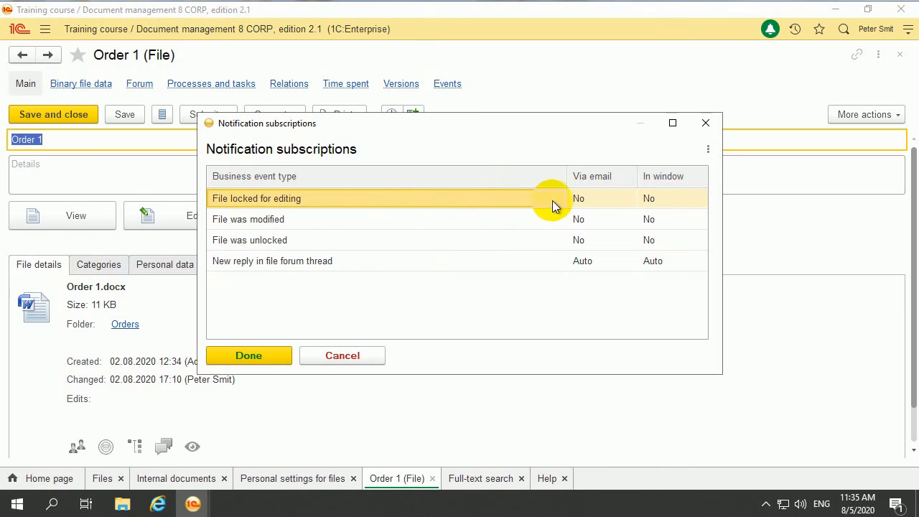
click(290, 219)
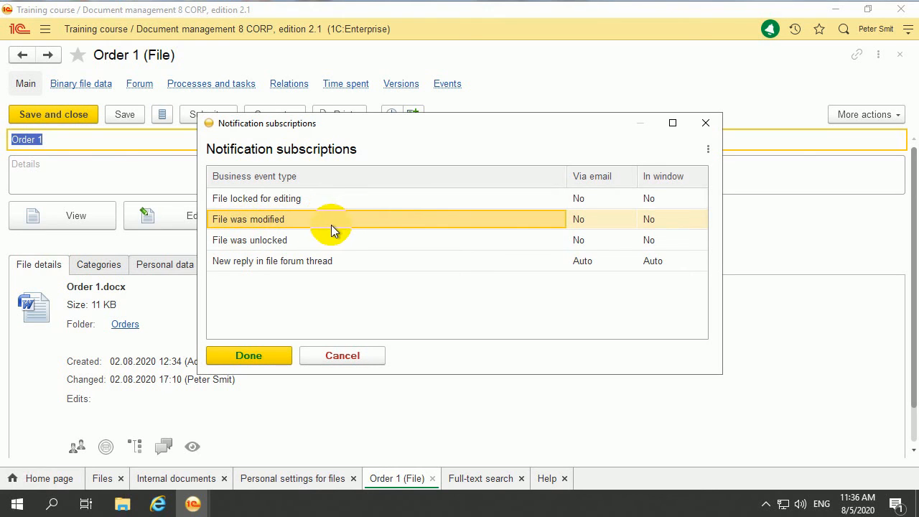
click(296, 240)
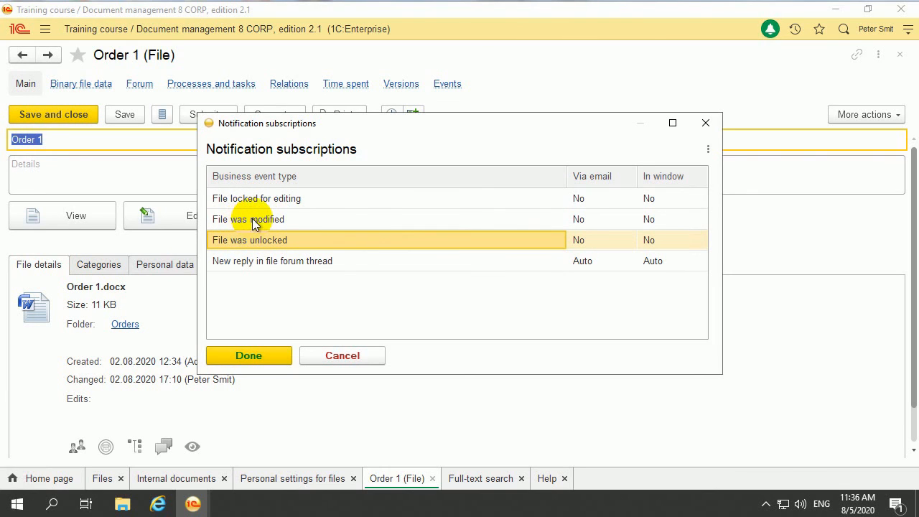
click(262, 267)
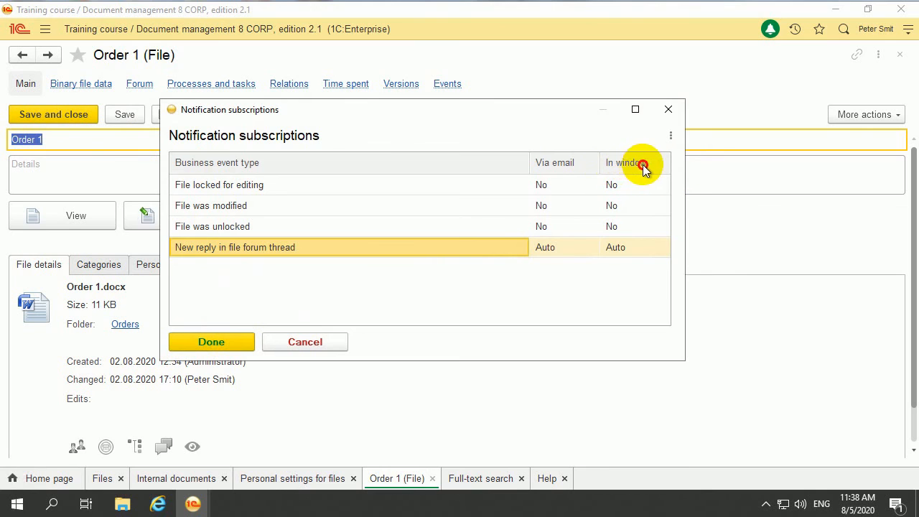
click(222, 10)
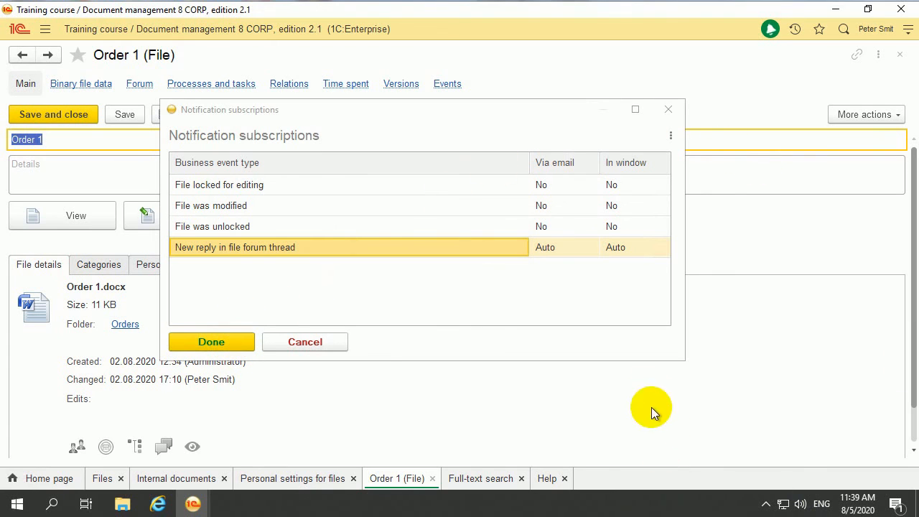
click(667, 108)
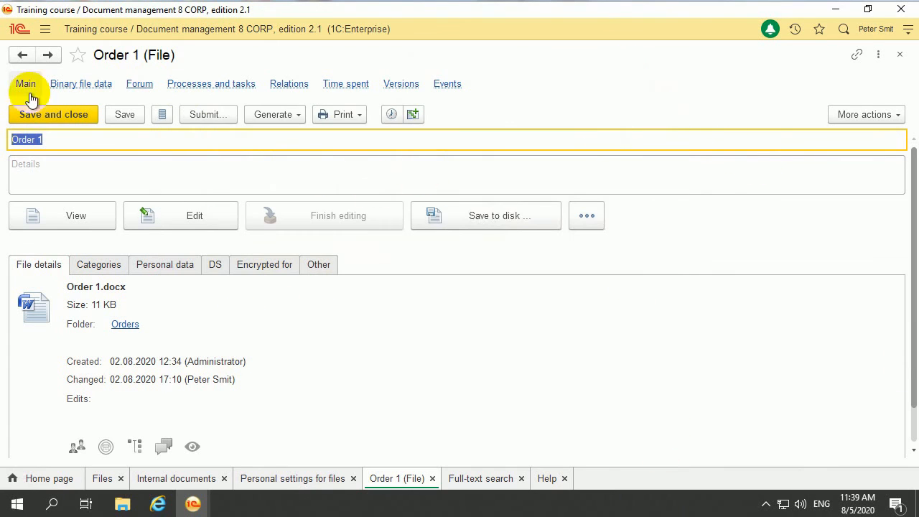
Return to the Files list and view the new file creation options, closing them without creating a file
click(46, 31)
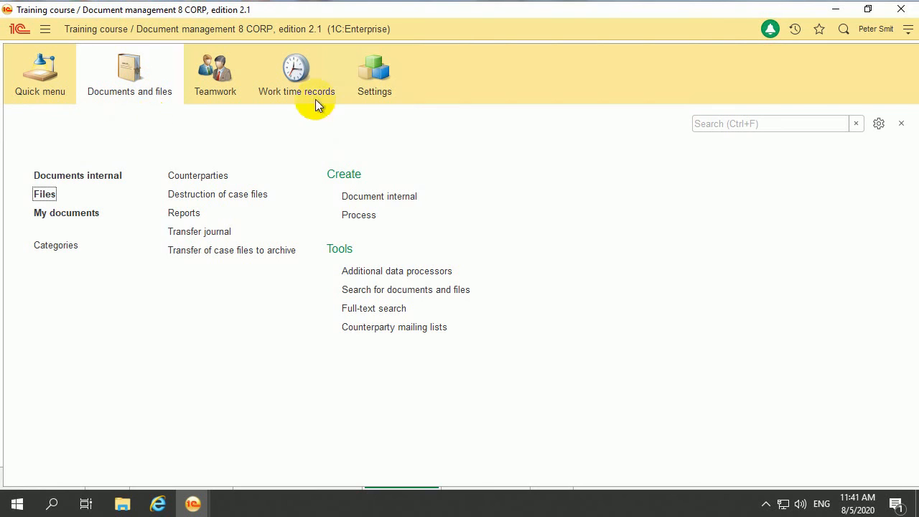
click(44, 194)
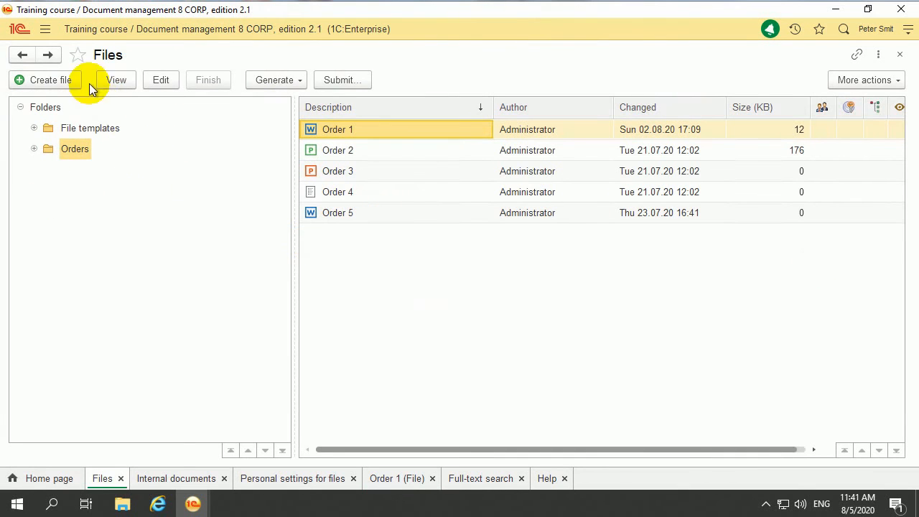
click(32, 79)
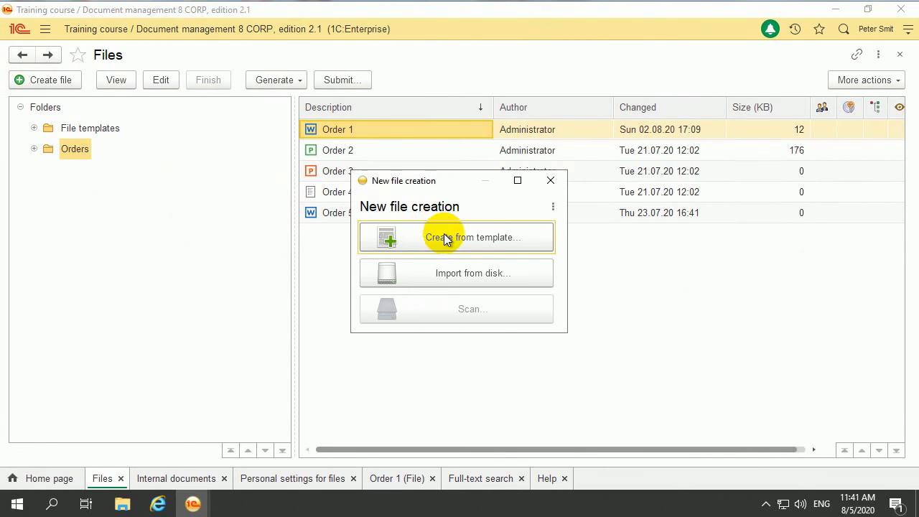
click(550, 180)
Try to create a folder named Scans inside Orders under the current user, and discard the folder form
right_click(100, 215)
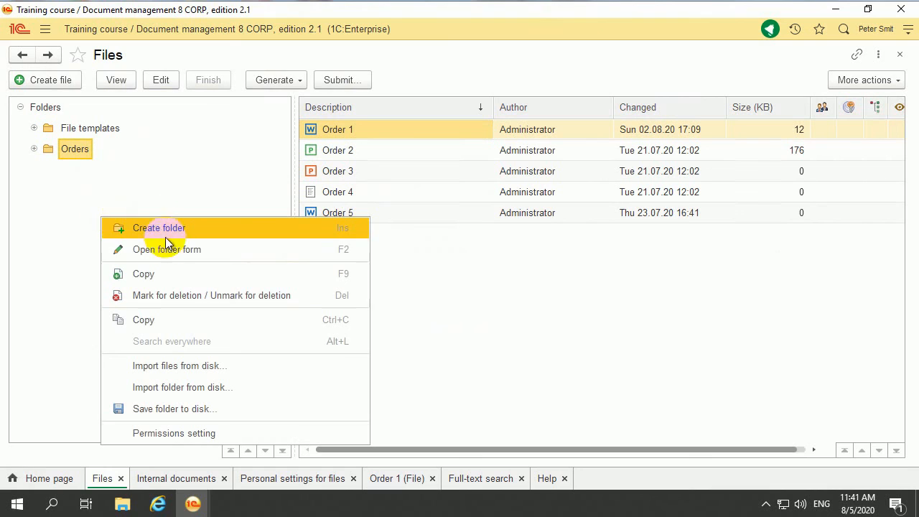
click(165, 230)
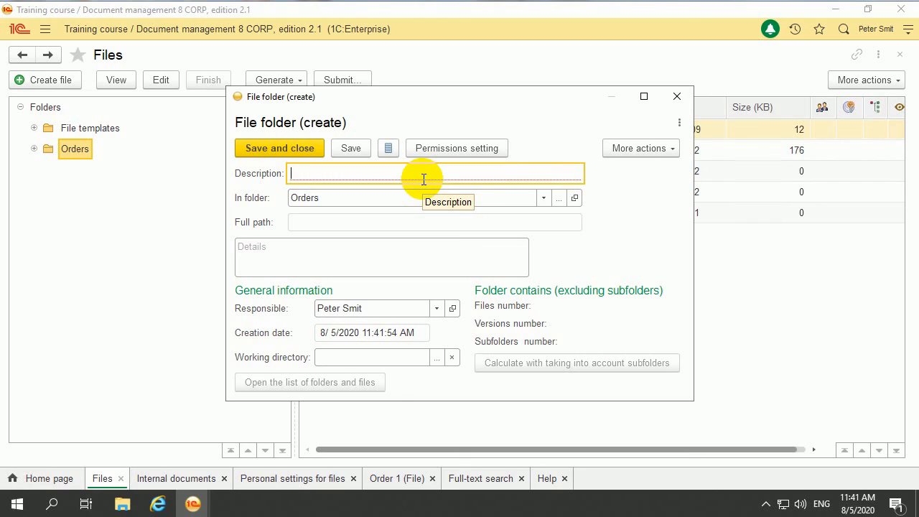
text(Scans)
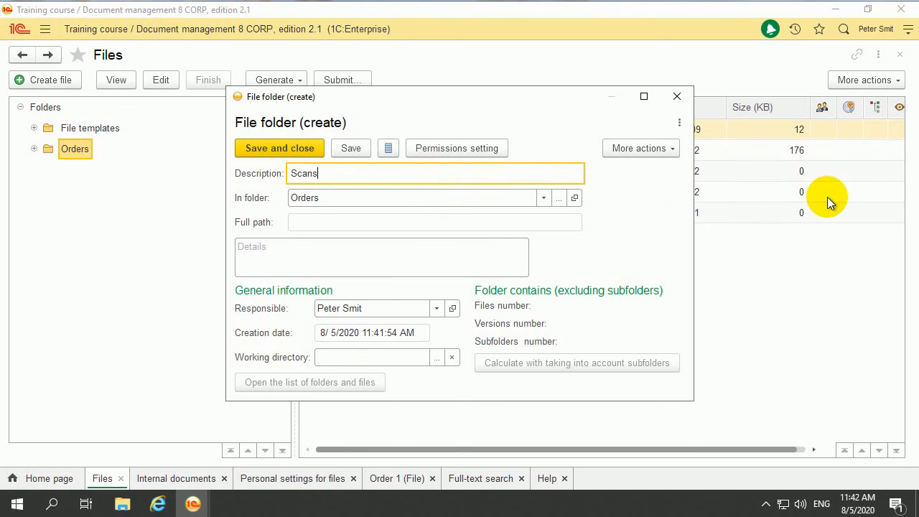
click(271, 147)
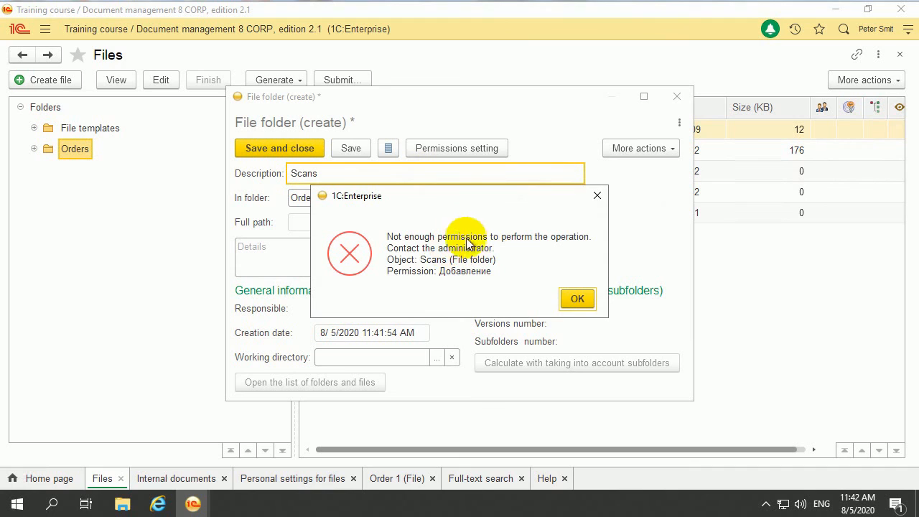
click(581, 298)
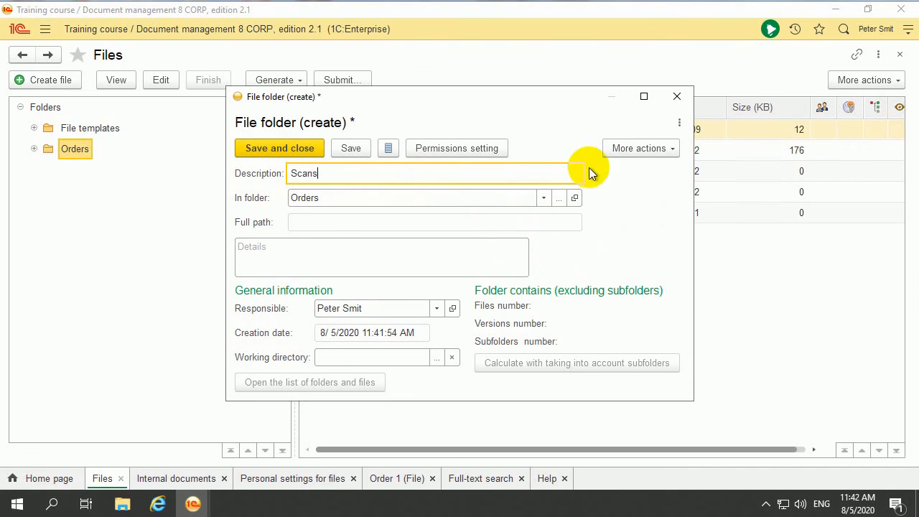
click(676, 97)
click(527, 298)
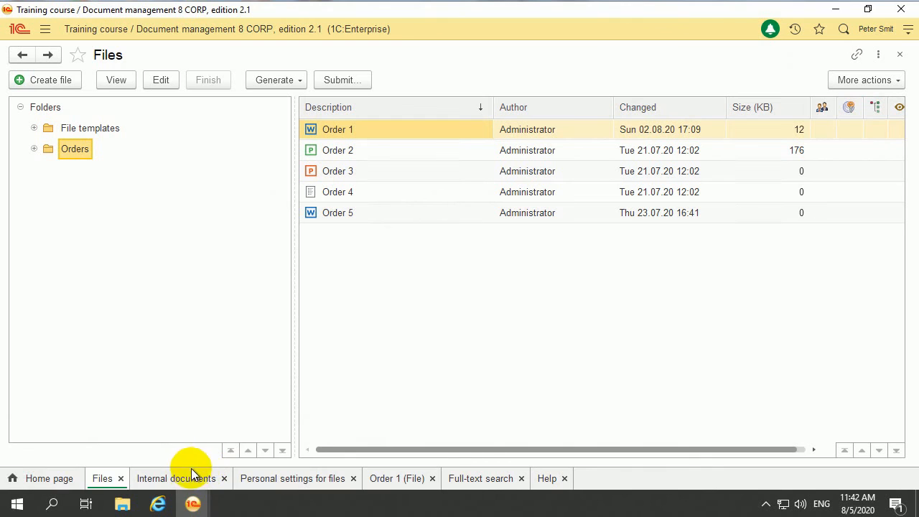
Switch to the Administrator's session window and open the Files list there
mouse_move(191, 502)
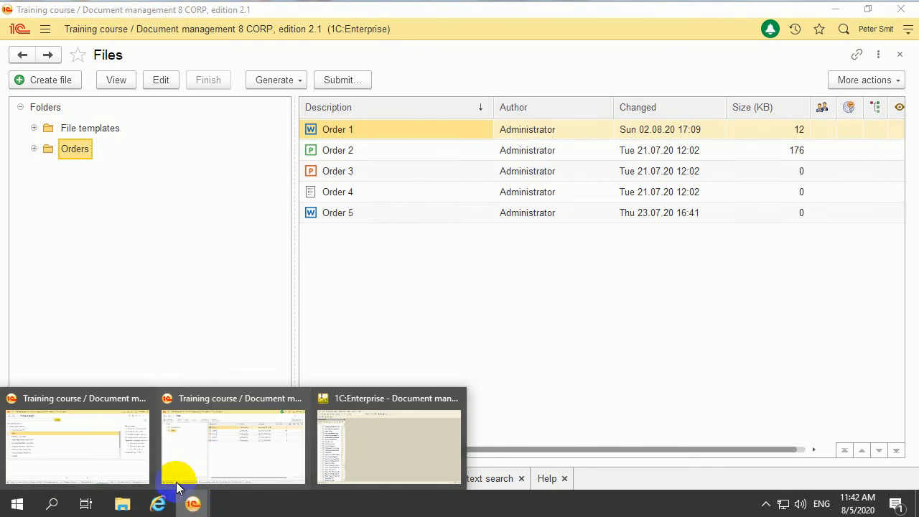
click(125, 461)
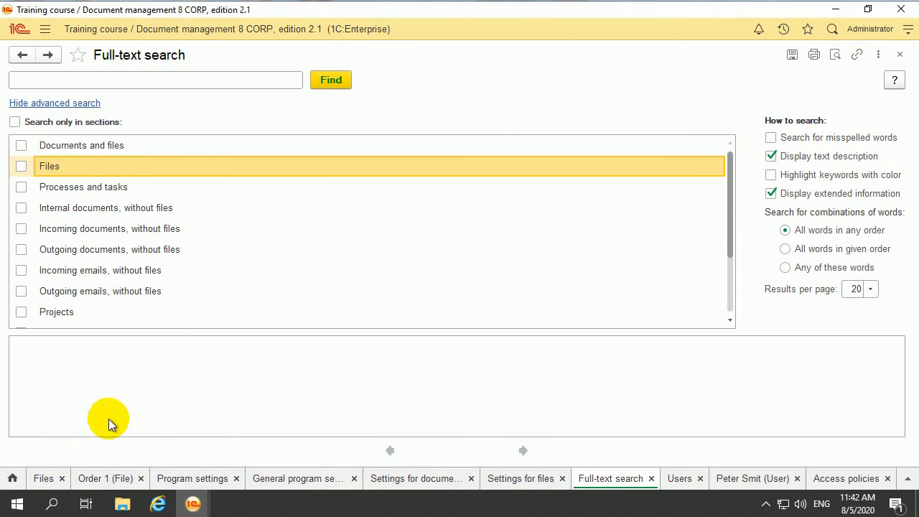
click(45, 29)
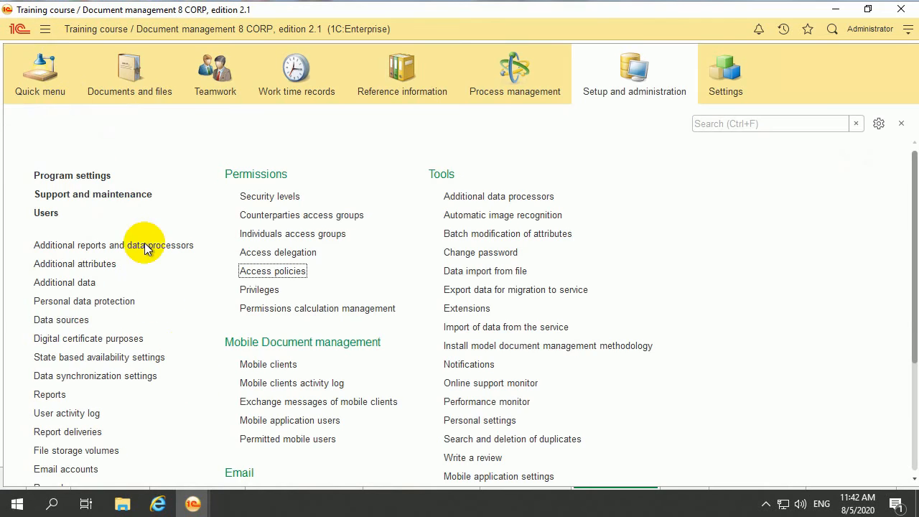
click(129, 77)
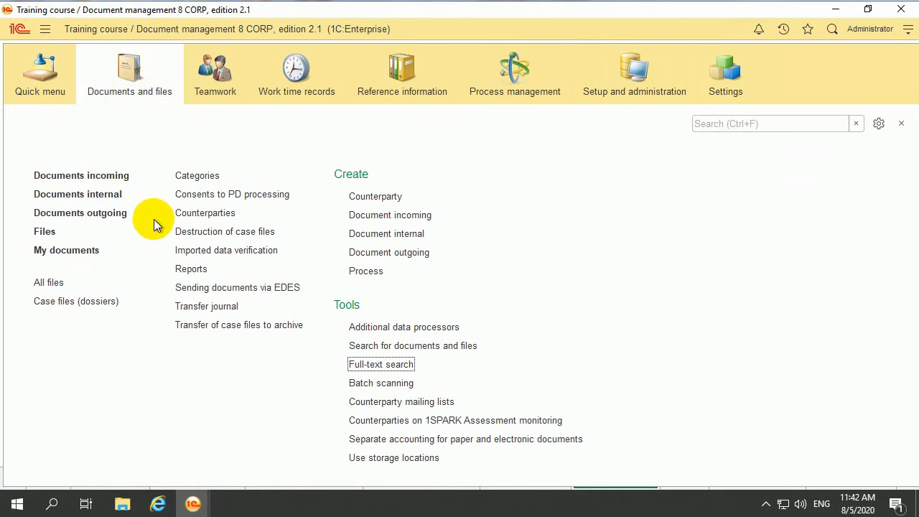
click(47, 231)
Create and save a folder named Scans inside the Orders folder, and check its permissions
right_click(90, 214)
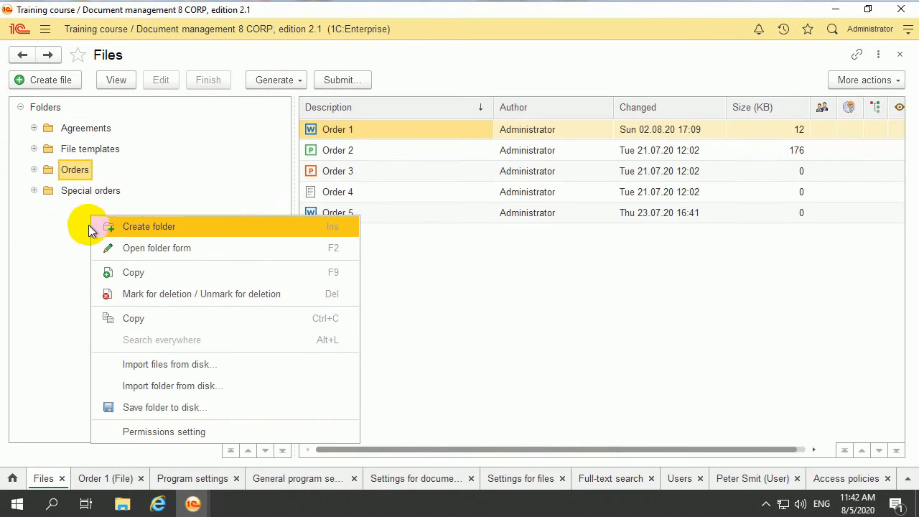
click(119, 228)
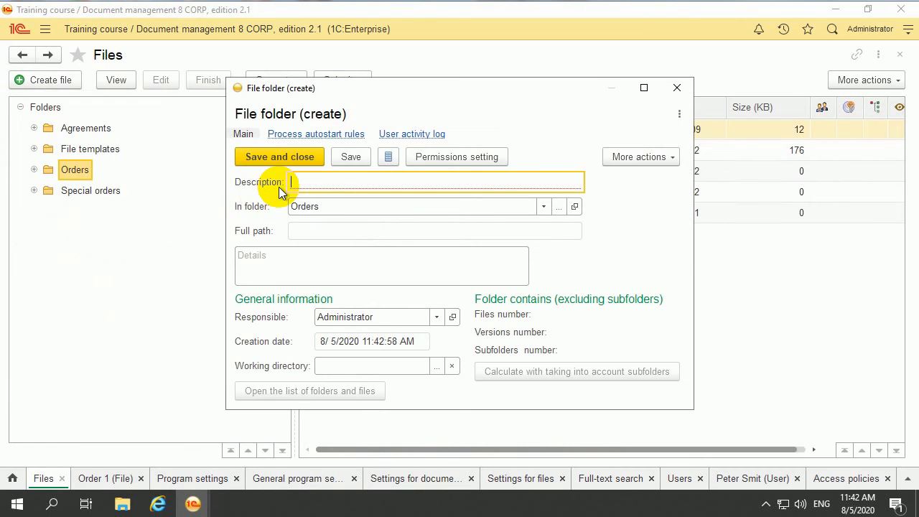
text(S)
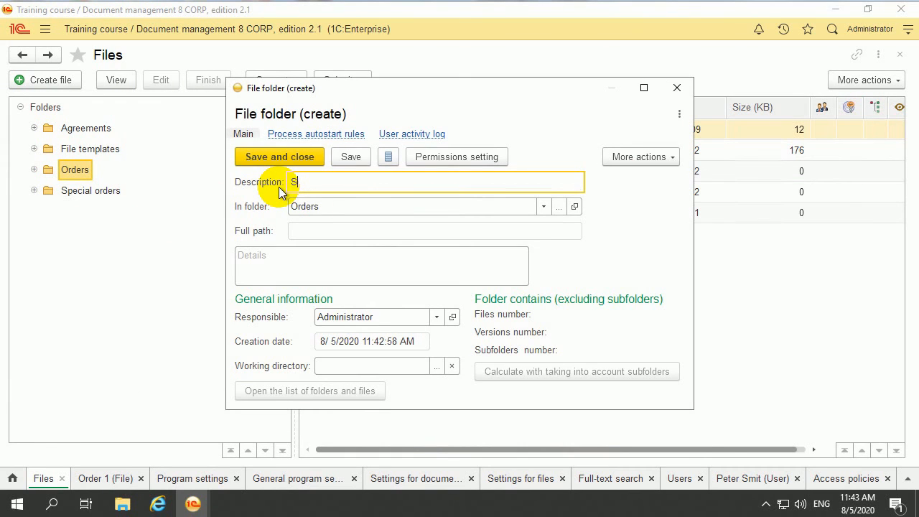
text(cans)
click(451, 157)
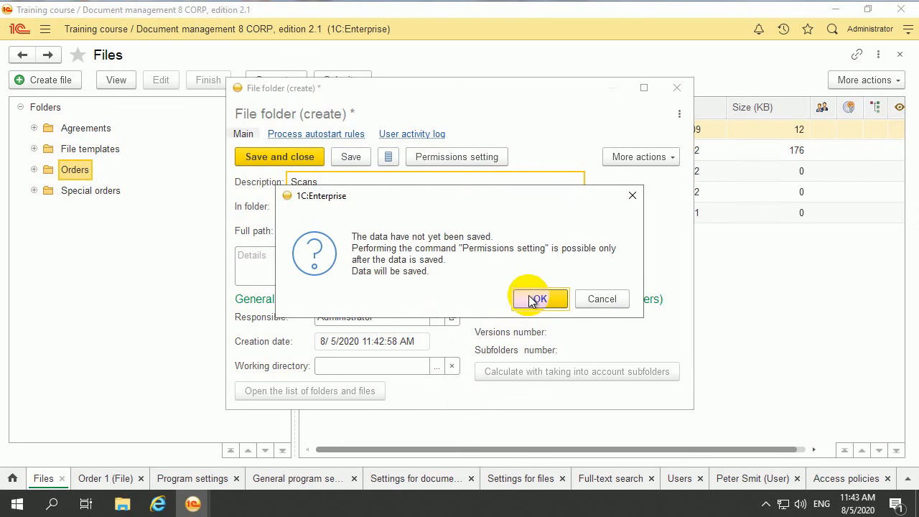
click(593, 299)
click(353, 158)
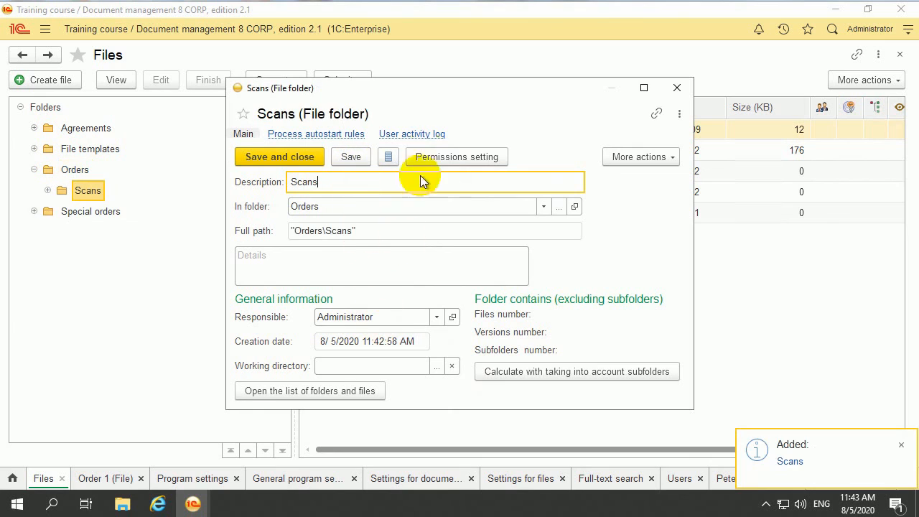
click(447, 156)
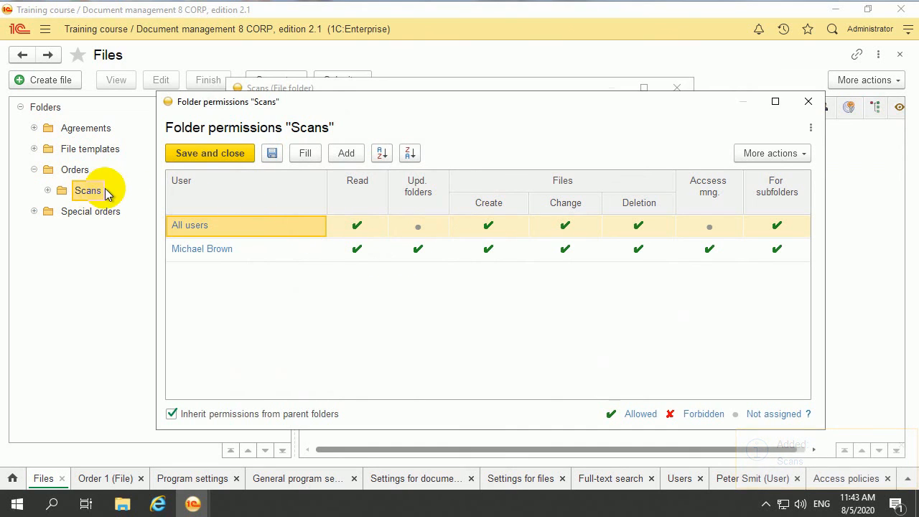
click(808, 101)
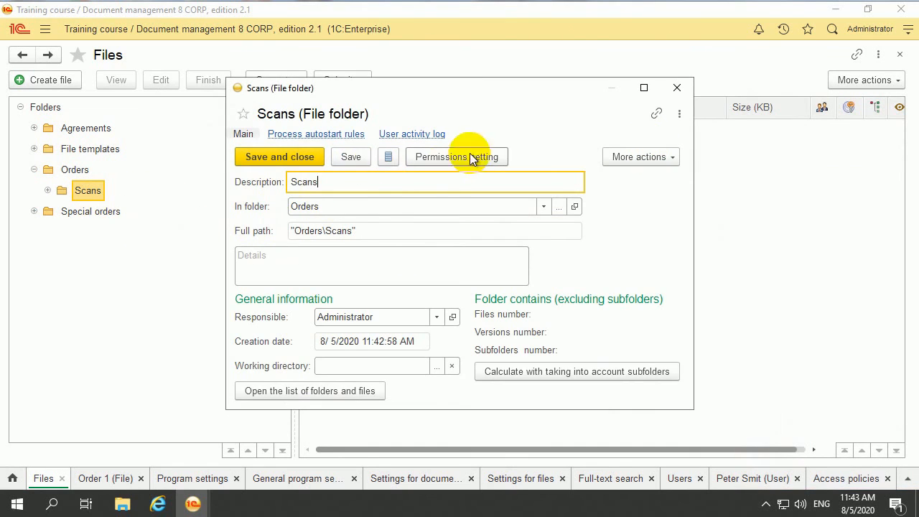
Clear the parent folder of the Scans file folder and save the change
click(334, 209)
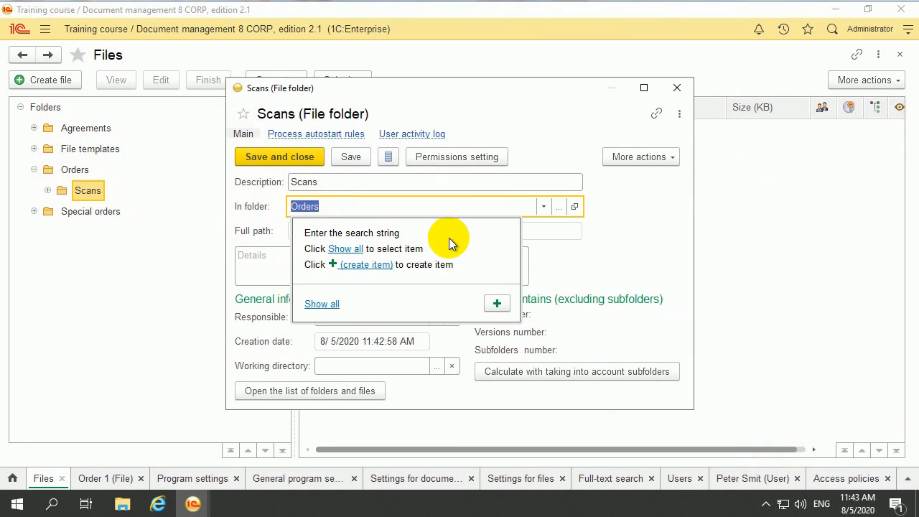
key(BackSpace)
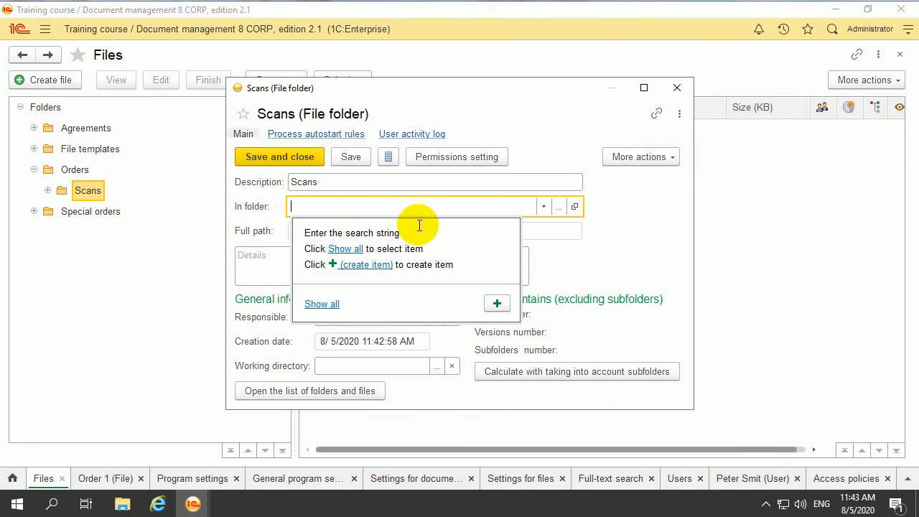
click(343, 156)
click(342, 157)
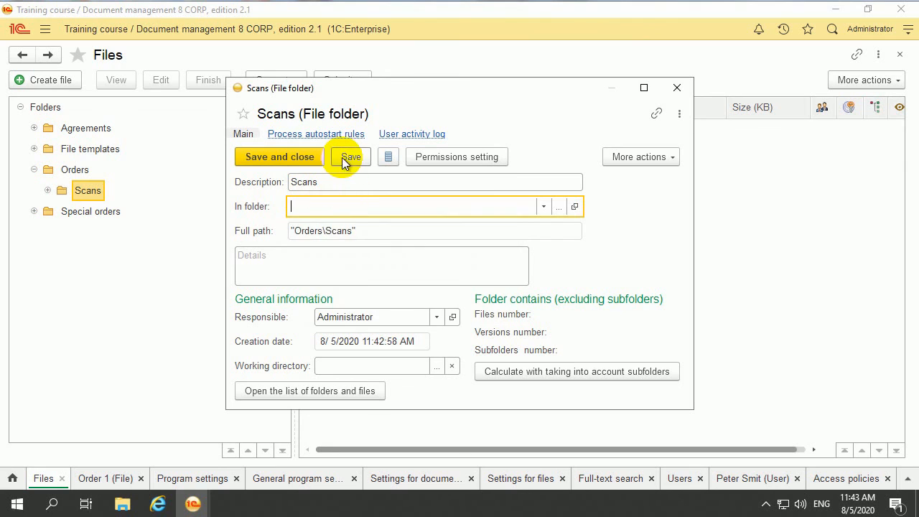
Give All users permission to create, change and delete files in the Scans folder, and save and close the permissions and folder forms
click(452, 164)
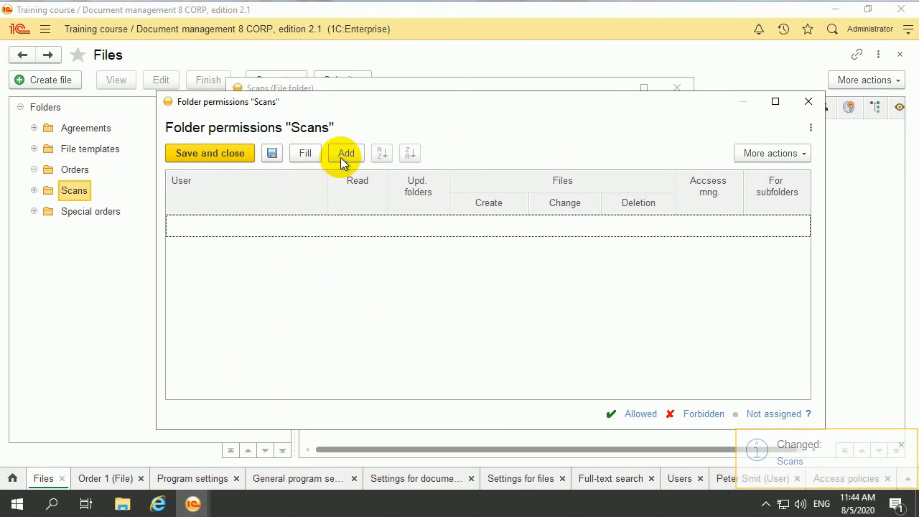
click(343, 156)
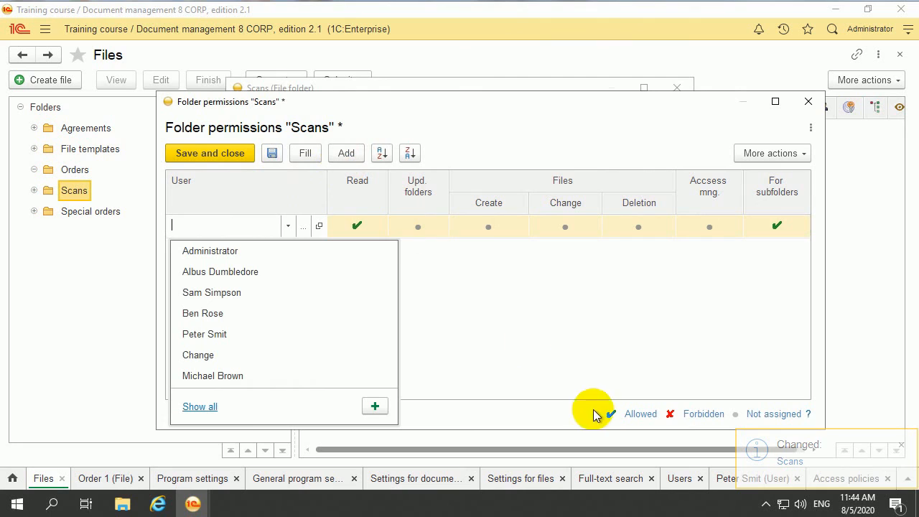
click(264, 221)
text(all)
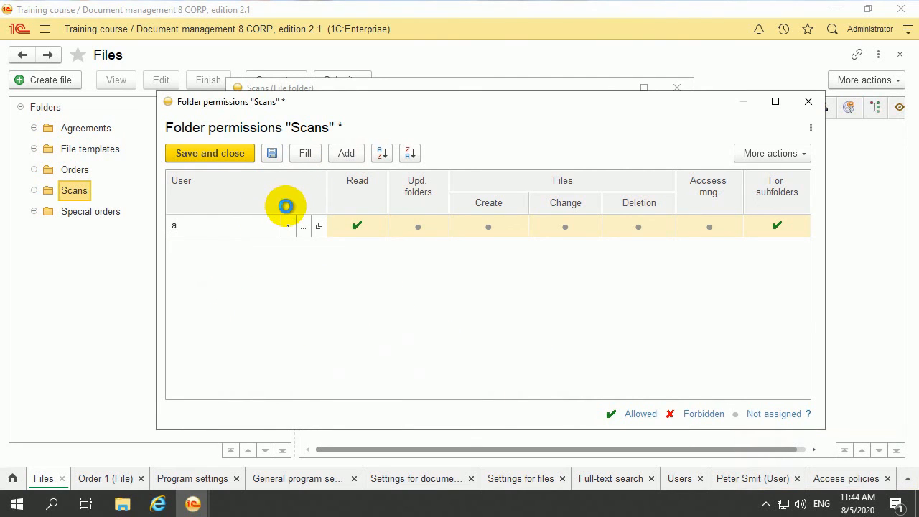
click(266, 249)
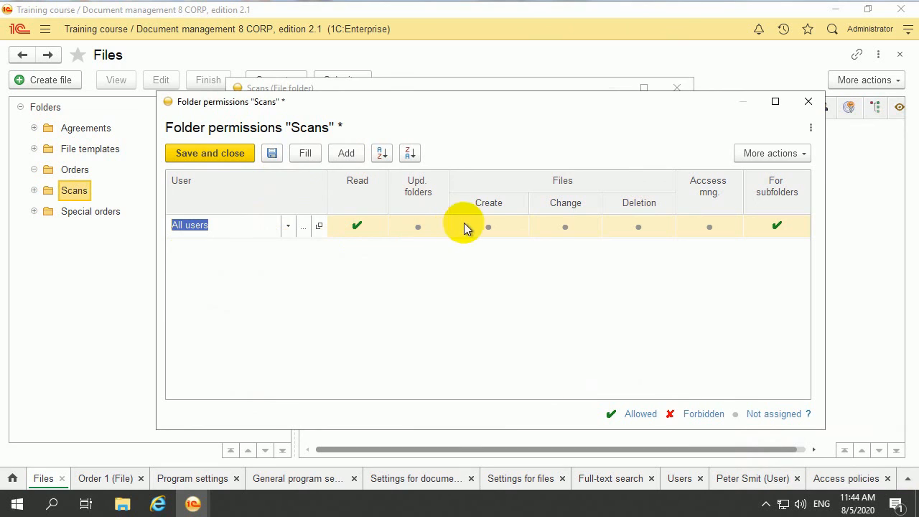
click(488, 226)
click(631, 229)
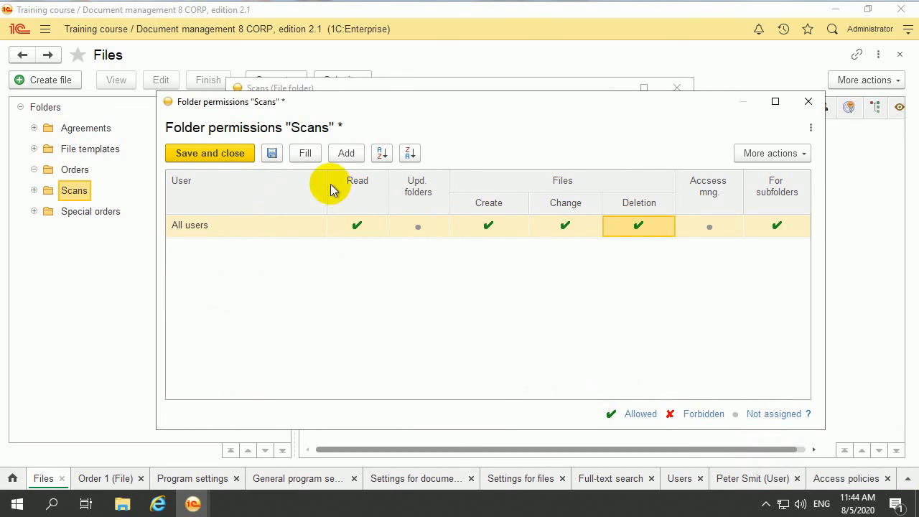
click(208, 154)
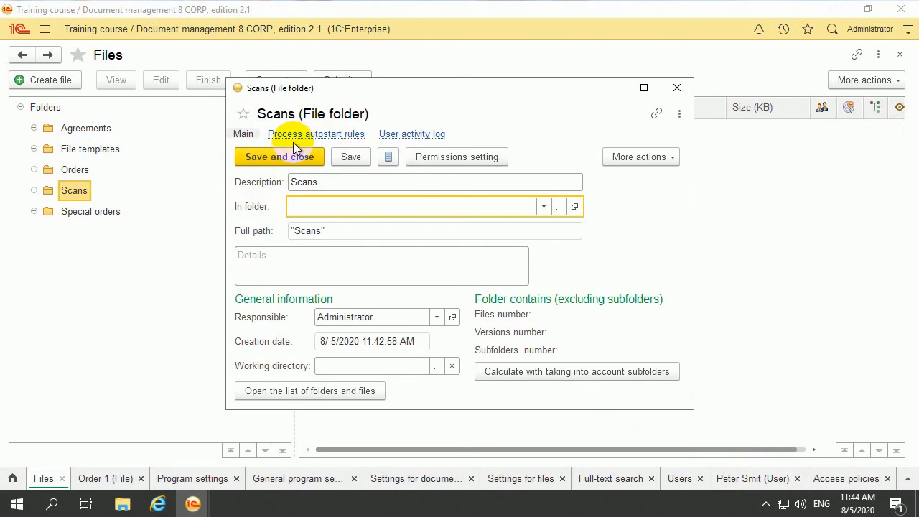
click(284, 156)
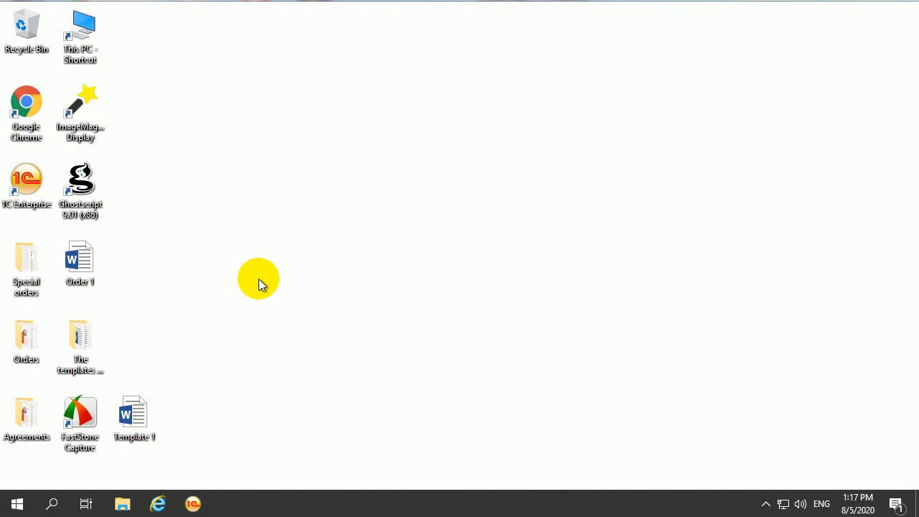
Create a folder named Scans on the Windows desktop
right_click(139, 332)
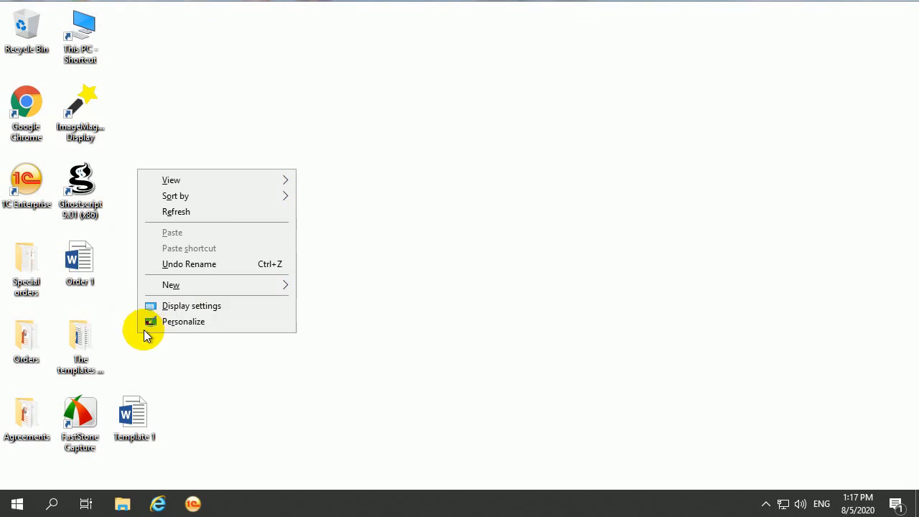
mouse_move(255, 286)
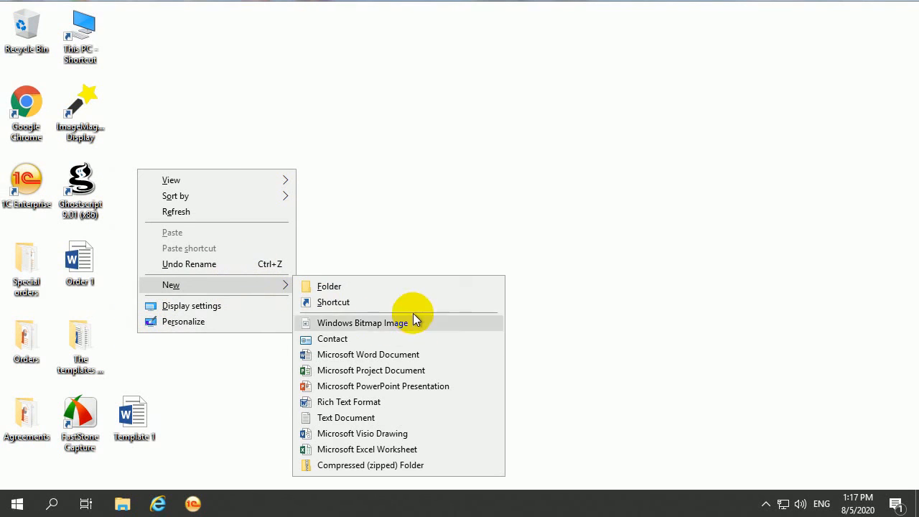
click(404, 288)
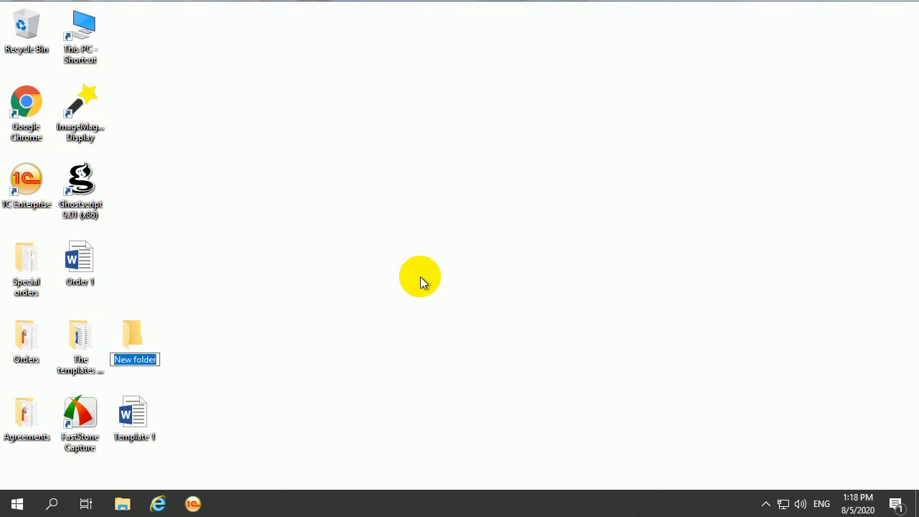
text(S)
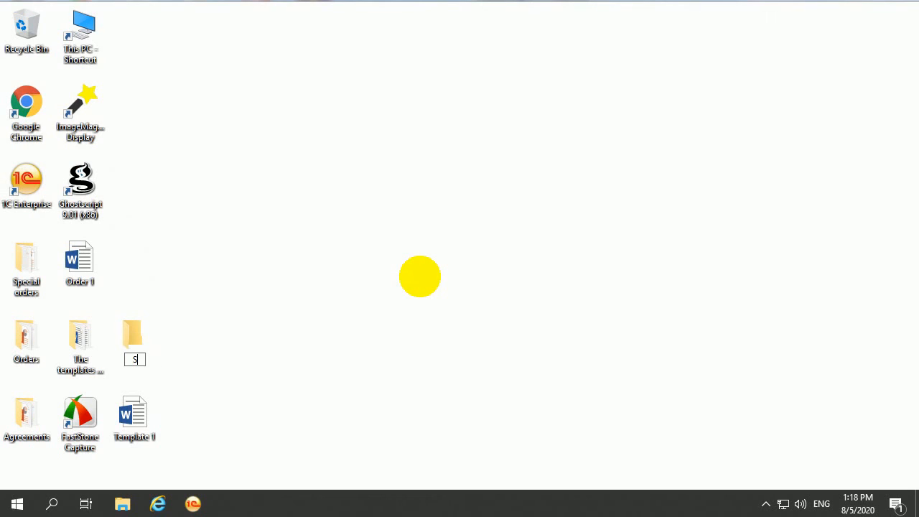
text(cans)
key(Return)
Open the network sharing settings of the desktop Scans folder and add Everyone to the people it is shared with
right_click(138, 359)
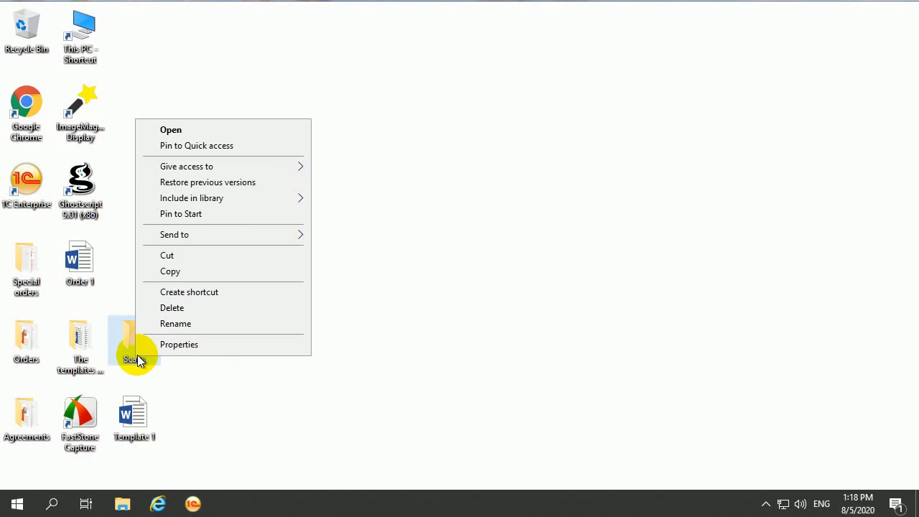
click(167, 344)
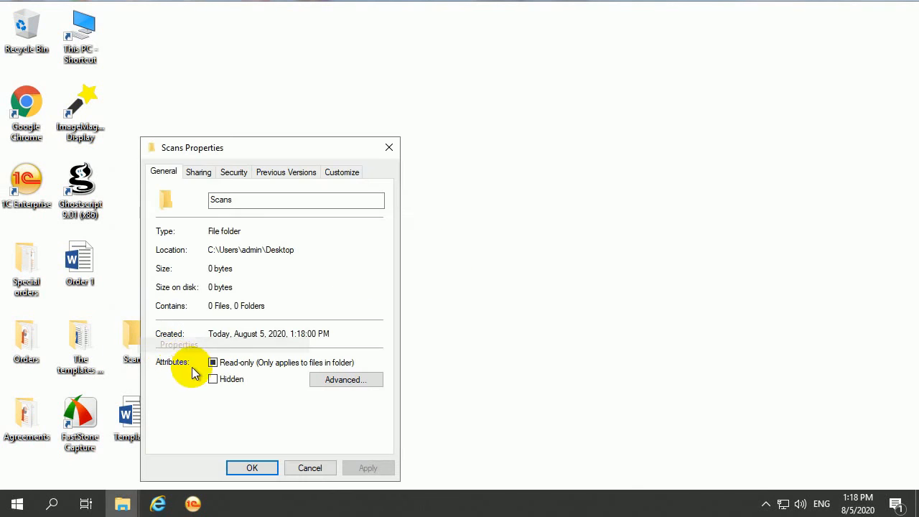
click(199, 173)
click(189, 268)
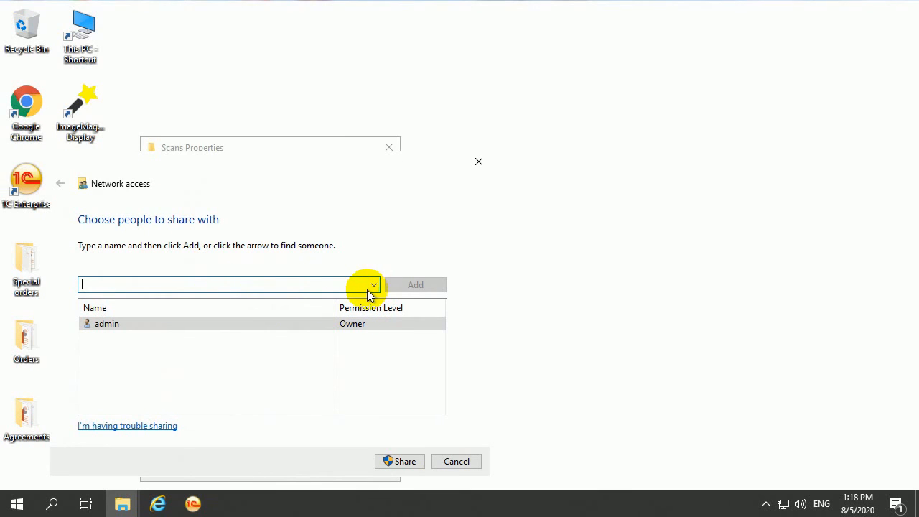
text(ever)
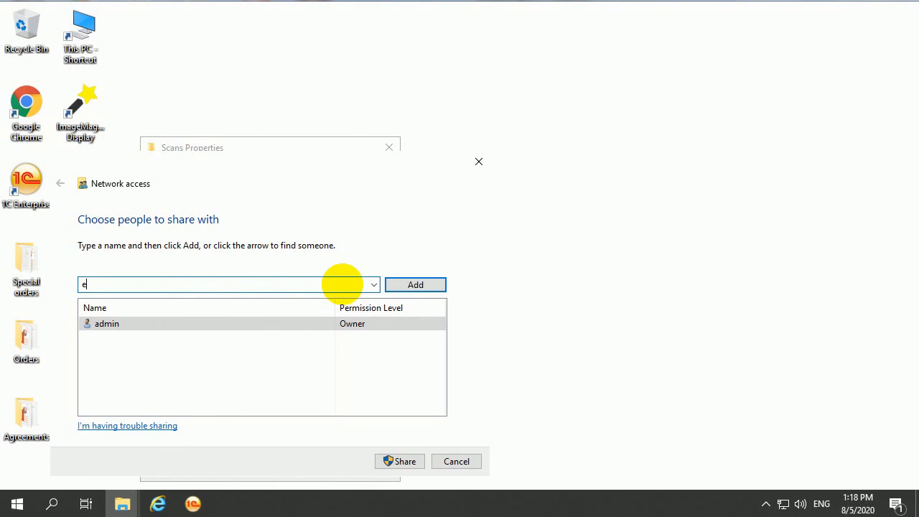
click(373, 284)
click(251, 332)
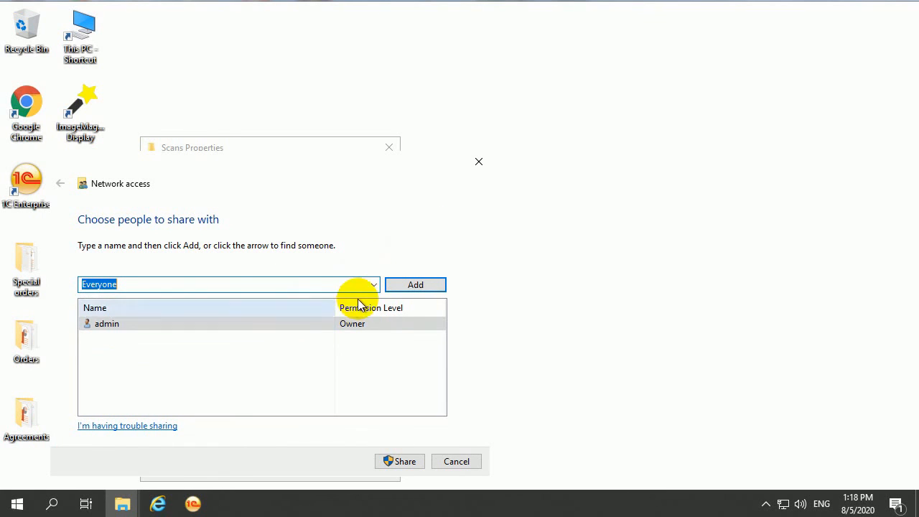
click(402, 284)
Change the permission level for Everyone and share the Scans folder over the network
click(364, 339)
click(391, 356)
click(402, 460)
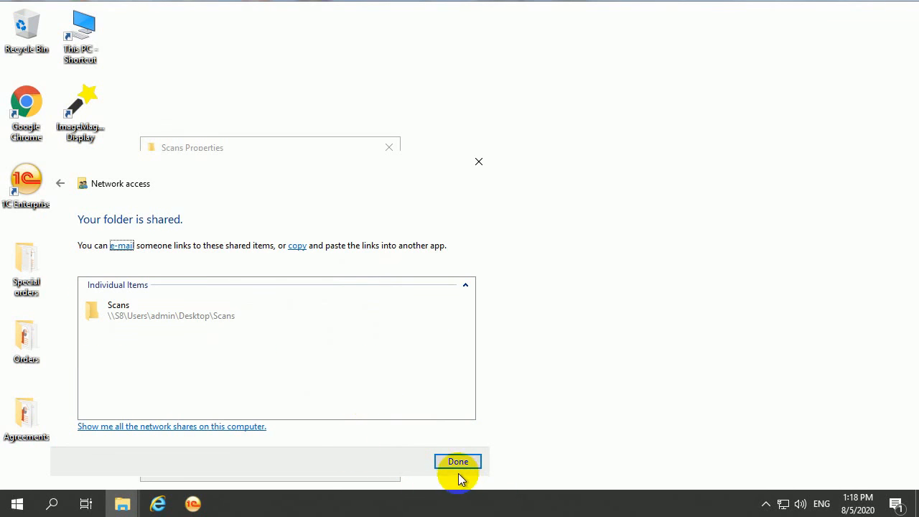
click(452, 463)
Enable advanced sharing of the folder under the share name Scans, allow Everyone Full Control, and close the folder properties
click(224, 343)
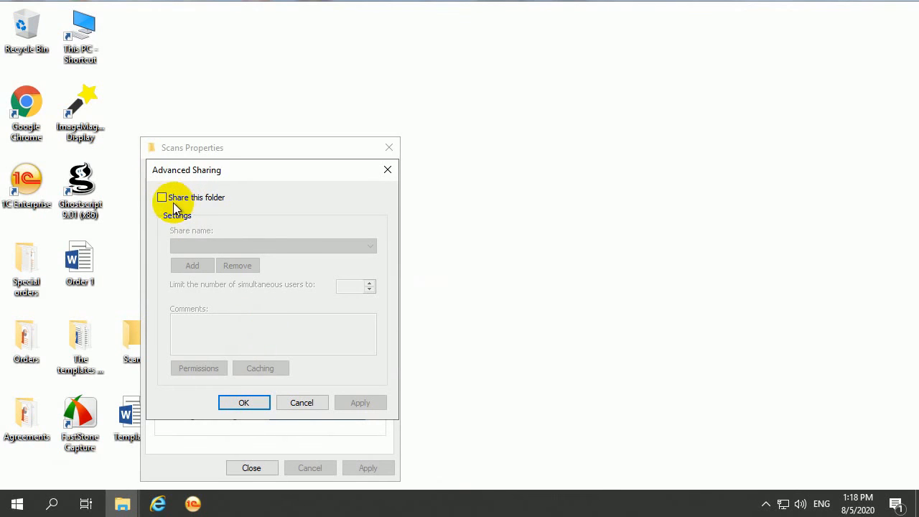
click(164, 200)
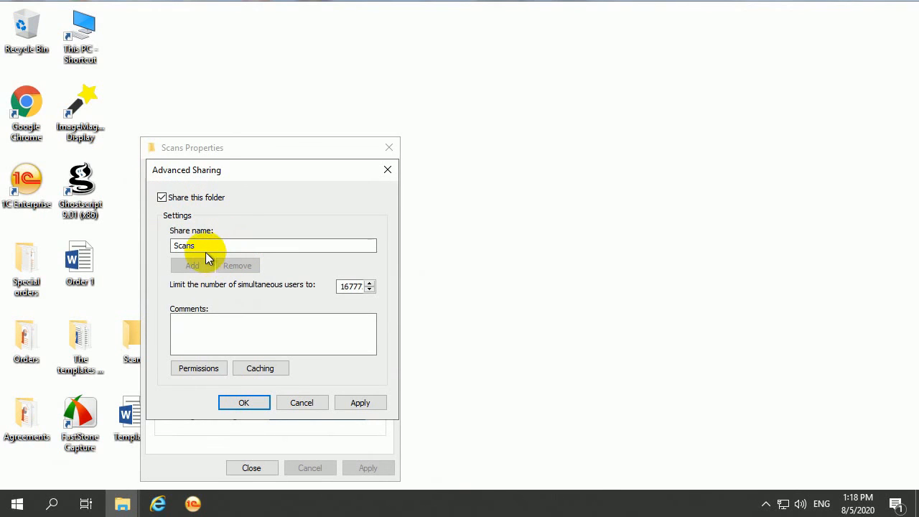
click(184, 245)
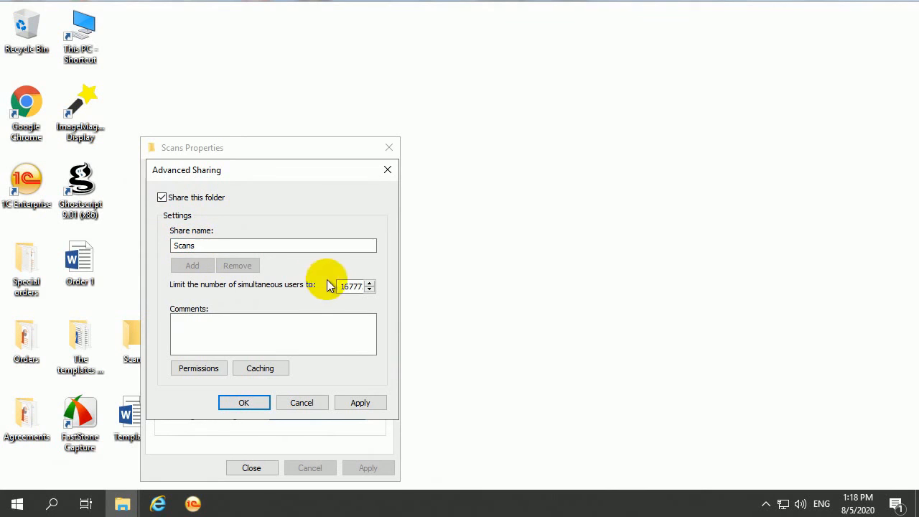
click(222, 369)
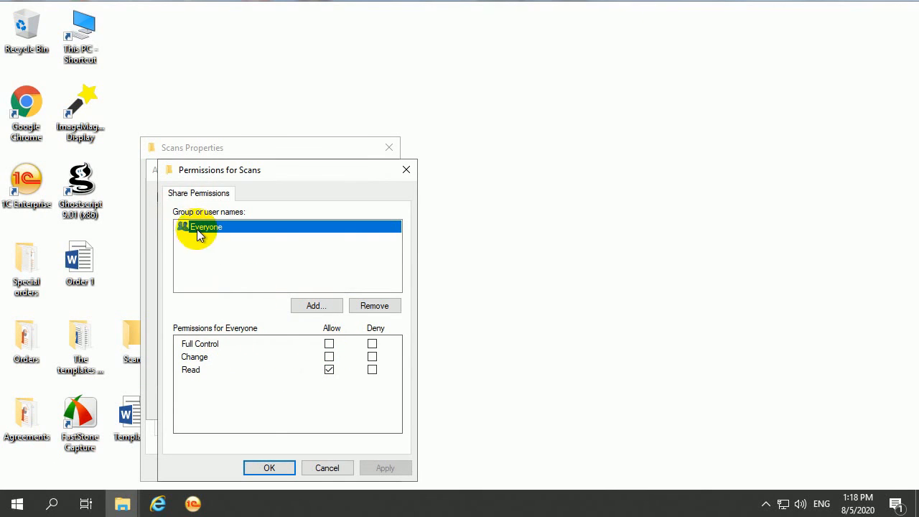
click(329, 344)
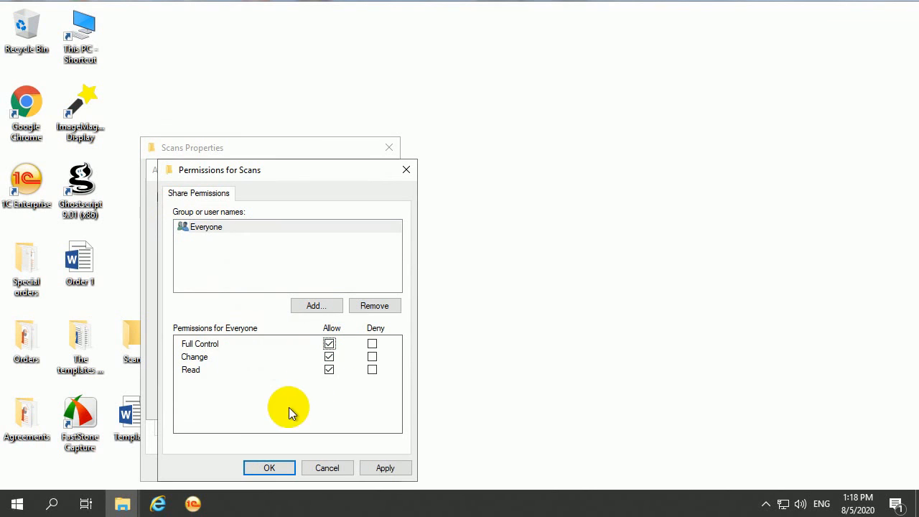
click(385, 468)
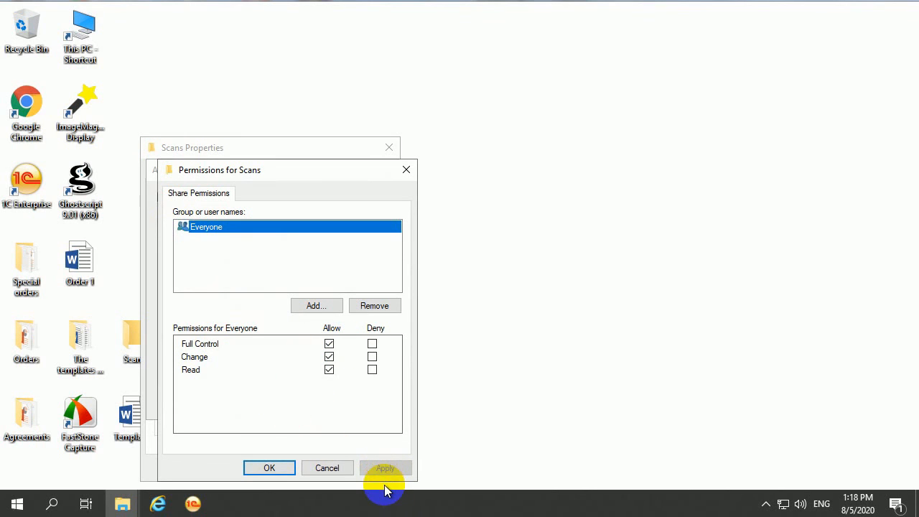
click(270, 467)
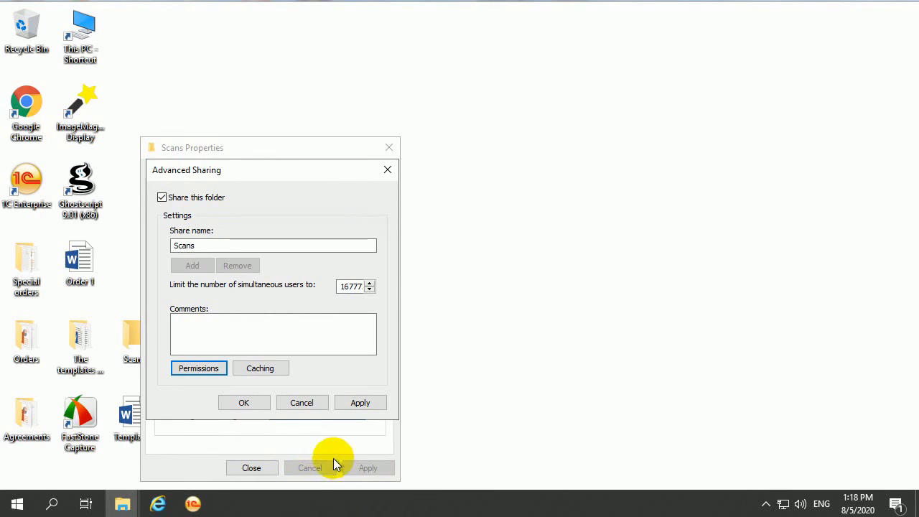
click(353, 400)
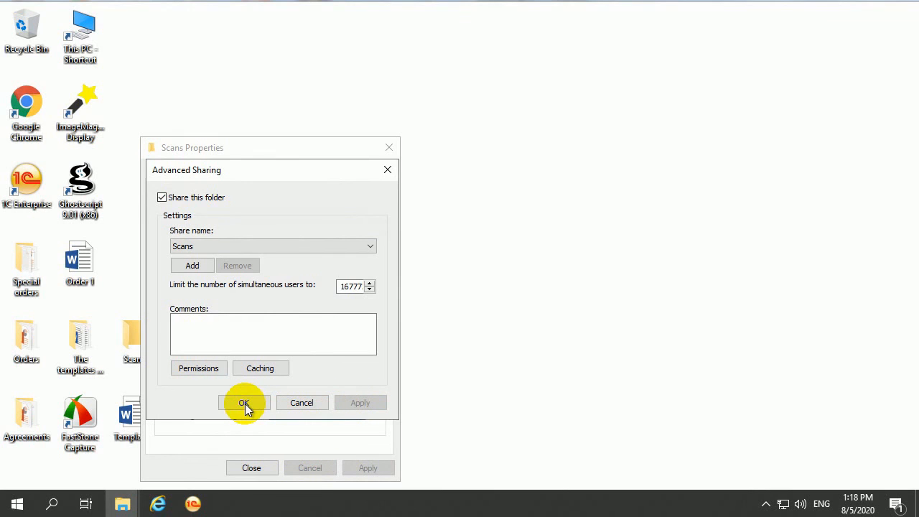
click(245, 402)
click(260, 468)
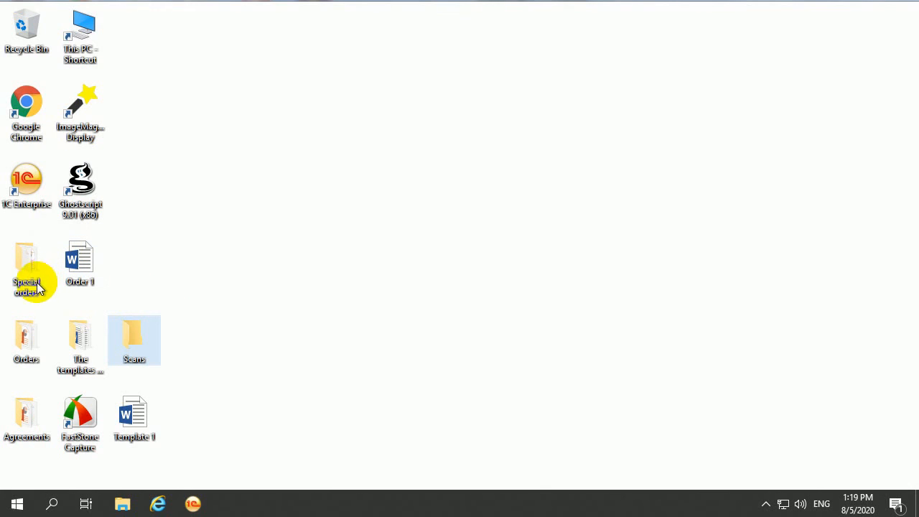
Copy the files Scan 1, Scan 2 and Scan 3 from the Downloads folder into the desktop Scans folder
double_click(34, 50)
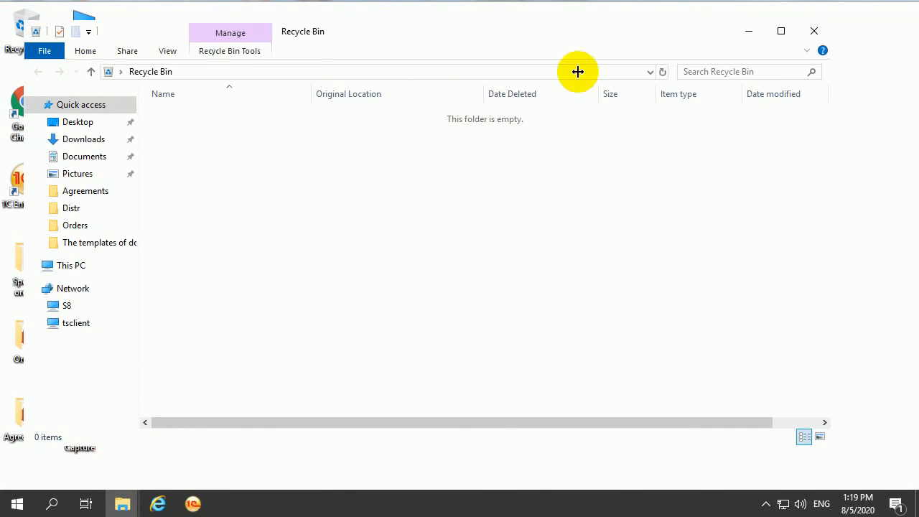
click(814, 31)
double_click(78, 34)
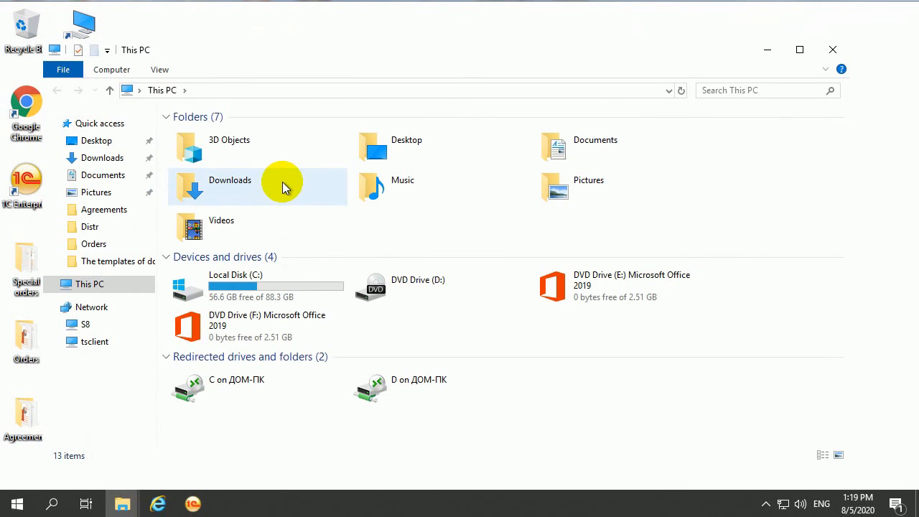
double_click(300, 184)
click(249, 260)
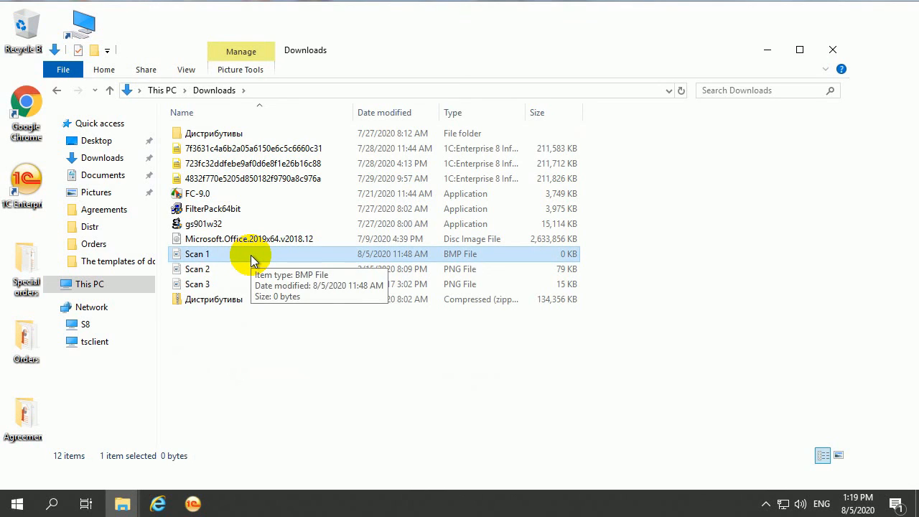
key(shift+Down)
key(shift+Down)
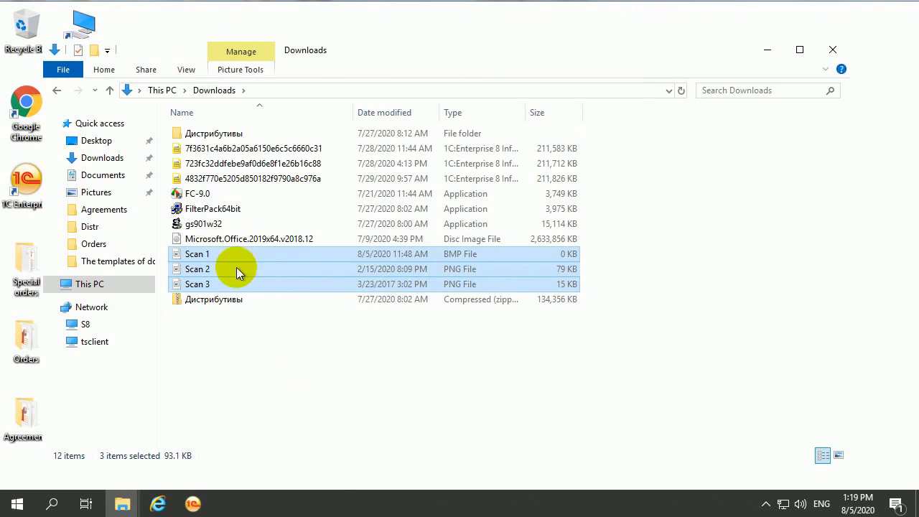
click(837, 48)
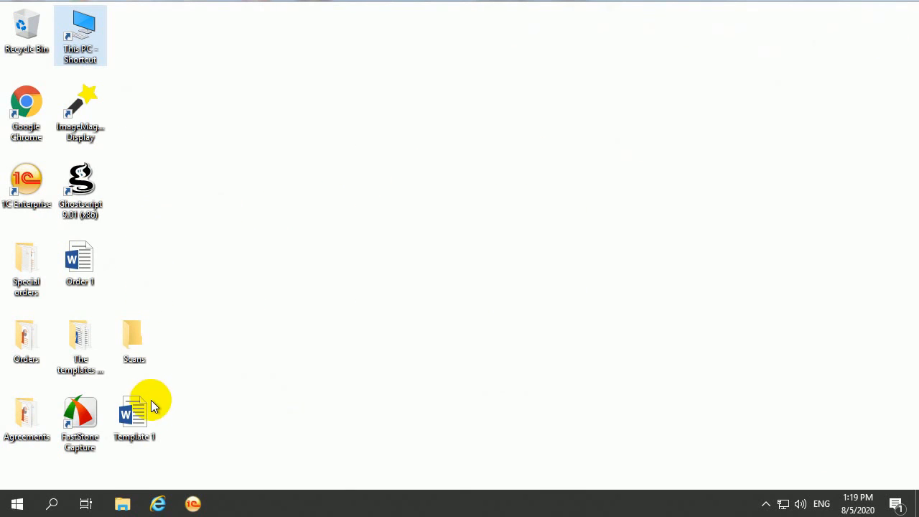
double_click(133, 363)
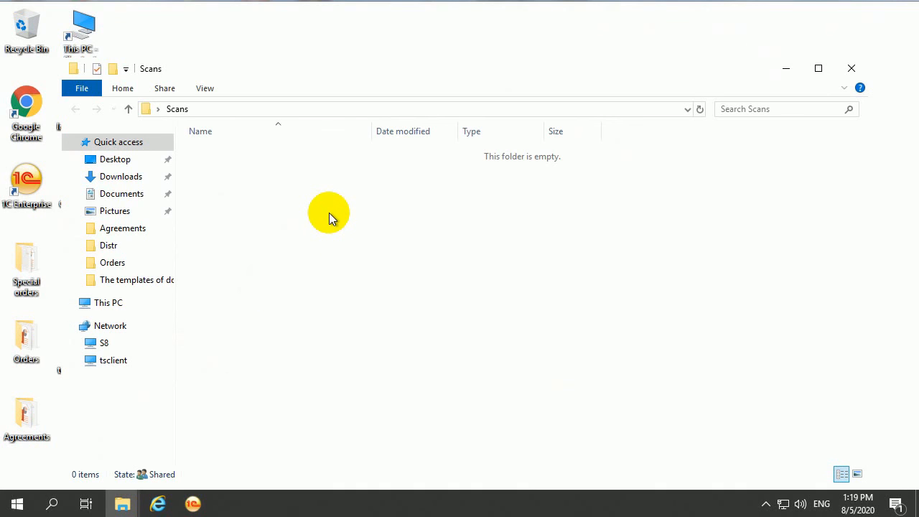
key(ctrl+v)
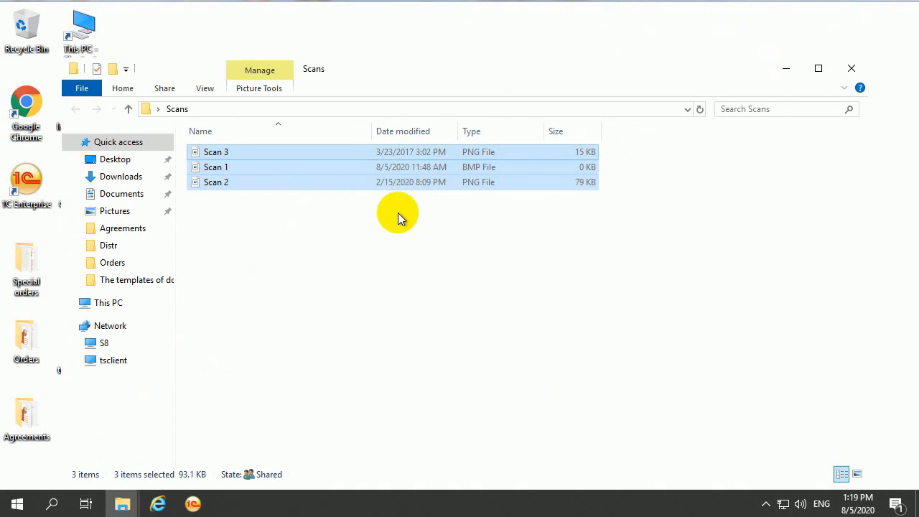
click(437, 253)
Open the shared Scans folder on network computer S8, copy its path \\S8\Scans, and close the folder
click(105, 330)
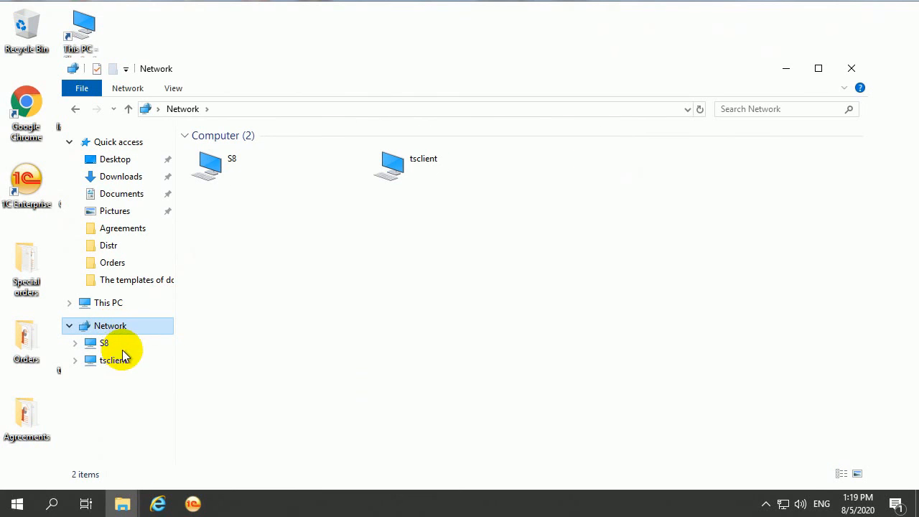
click(117, 347)
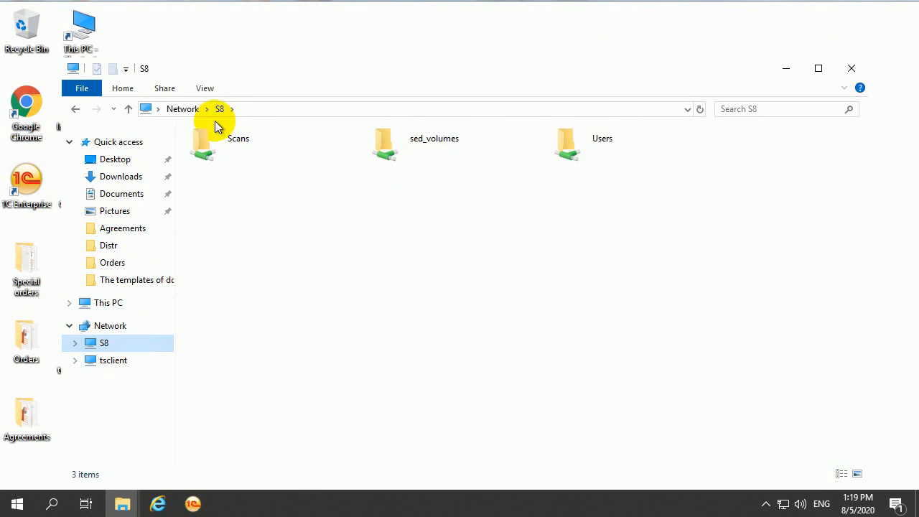
double_click(222, 156)
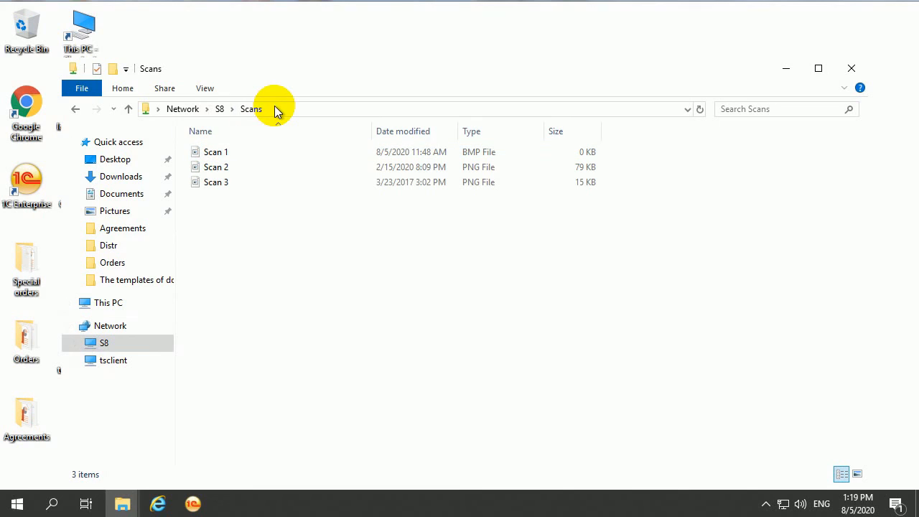
click(279, 110)
key(ctrl+c)
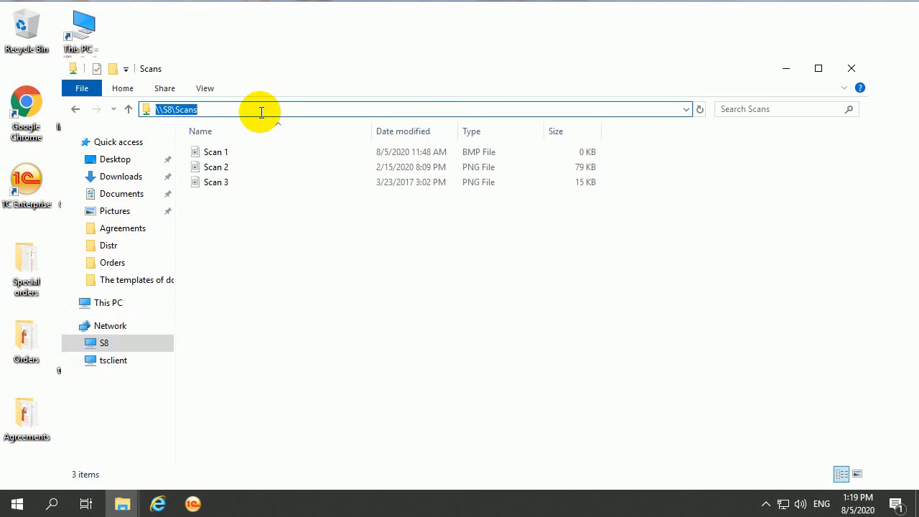
click(514, 262)
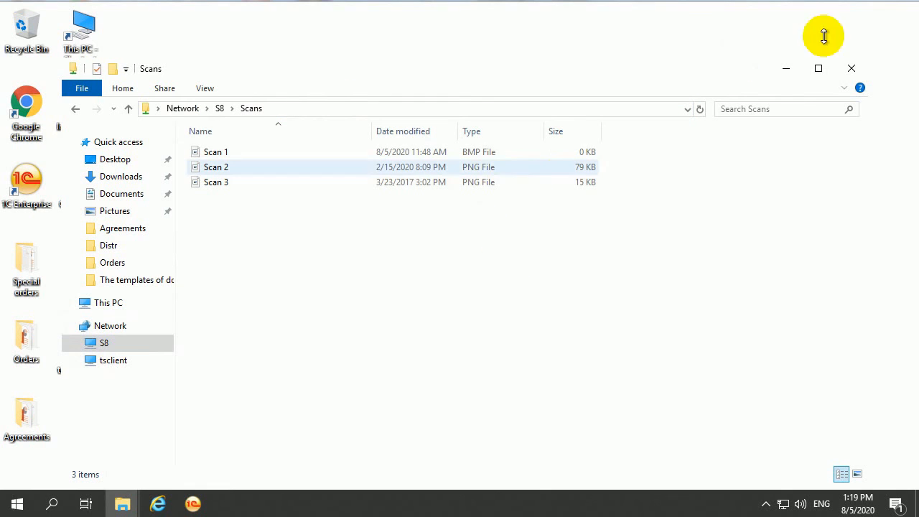
click(851, 68)
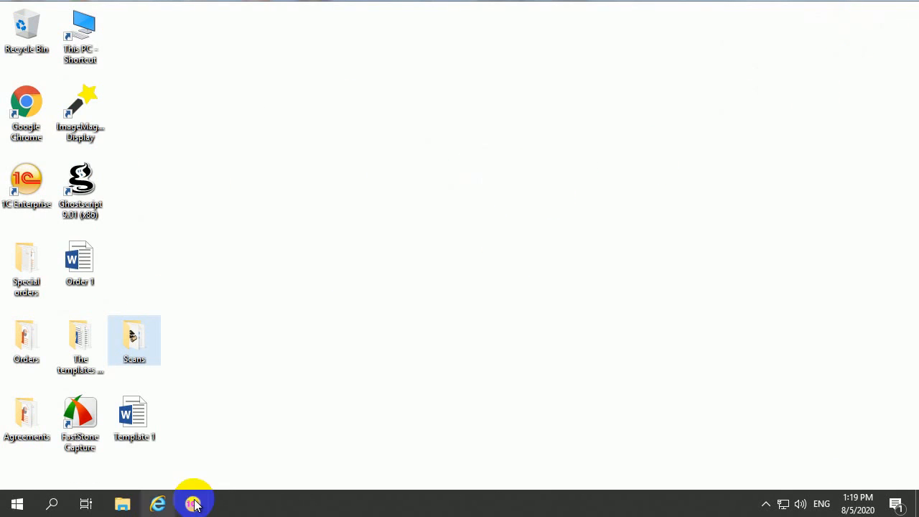
Switch to 1C:Enterprise Document management and open the automatic file import setup in the file operation settings
mouse_move(193, 503)
click(98, 464)
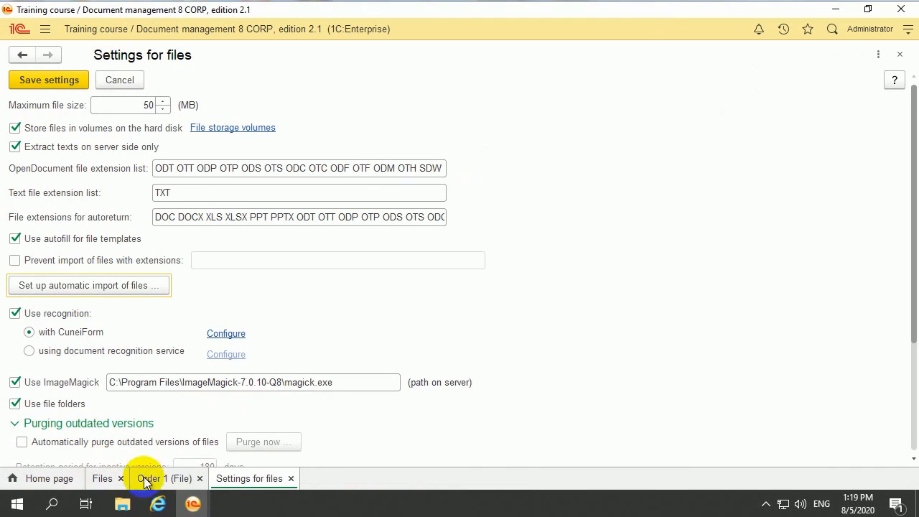
click(44, 29)
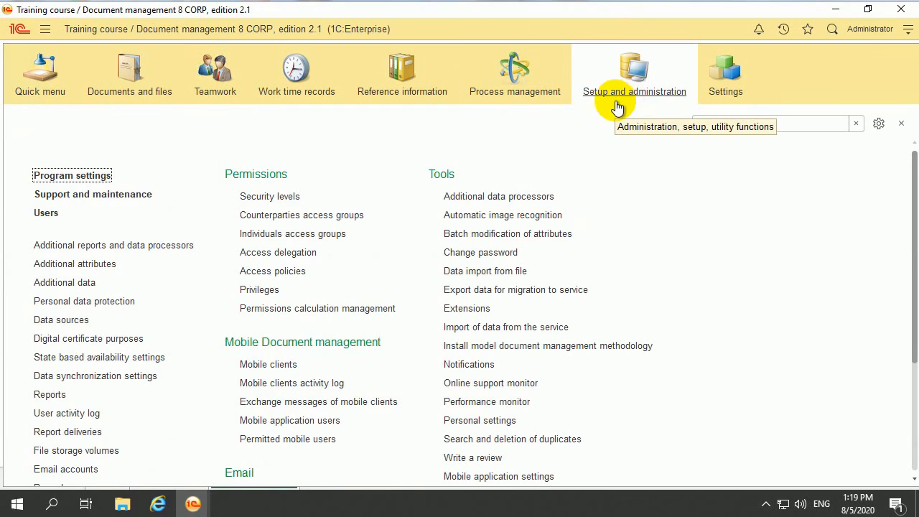
click(88, 181)
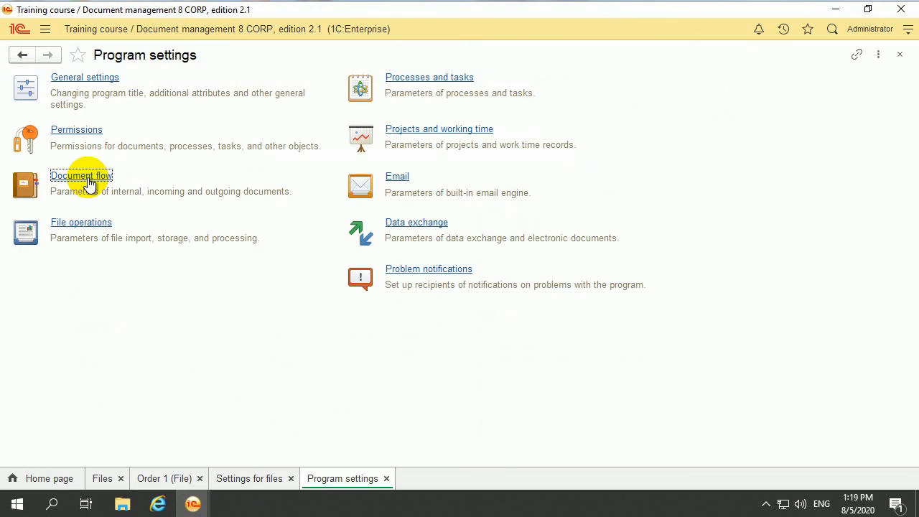
click(86, 225)
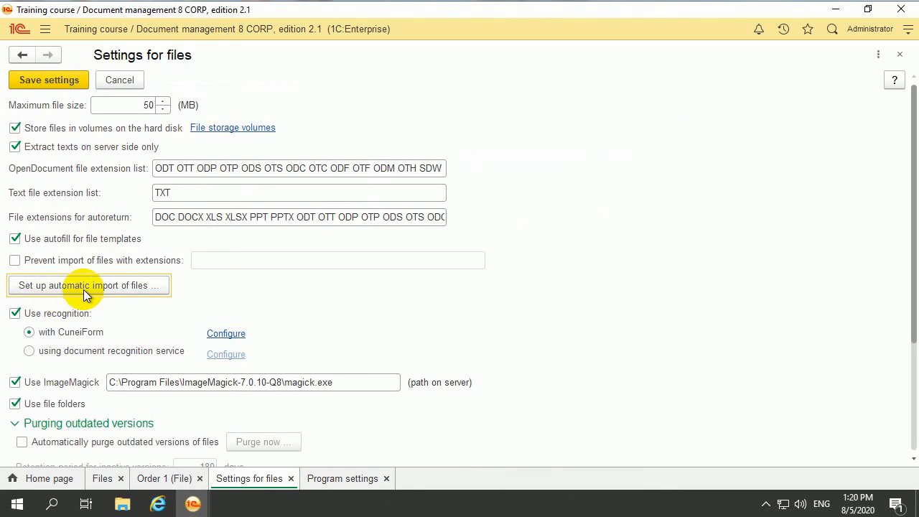
click(131, 291)
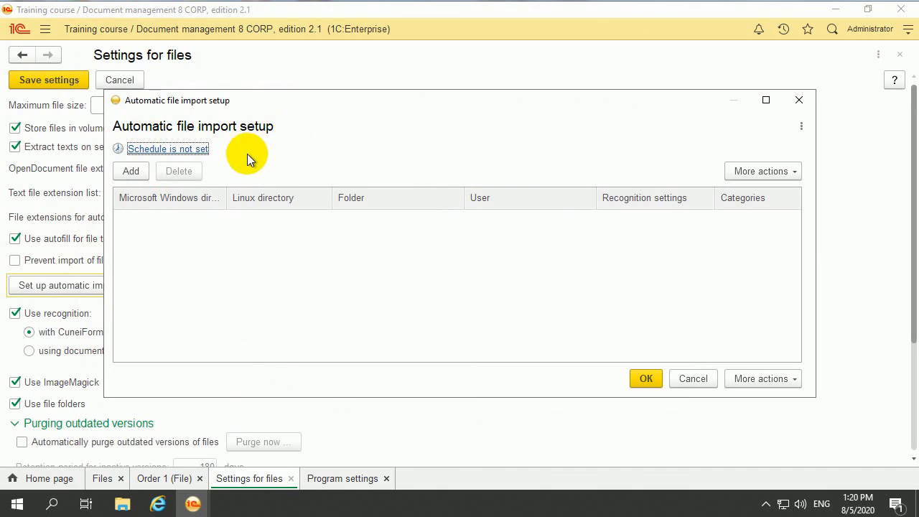
Add an import entry with Windows directory \\S8\Scans, destination folder Scans and user Change
click(131, 174)
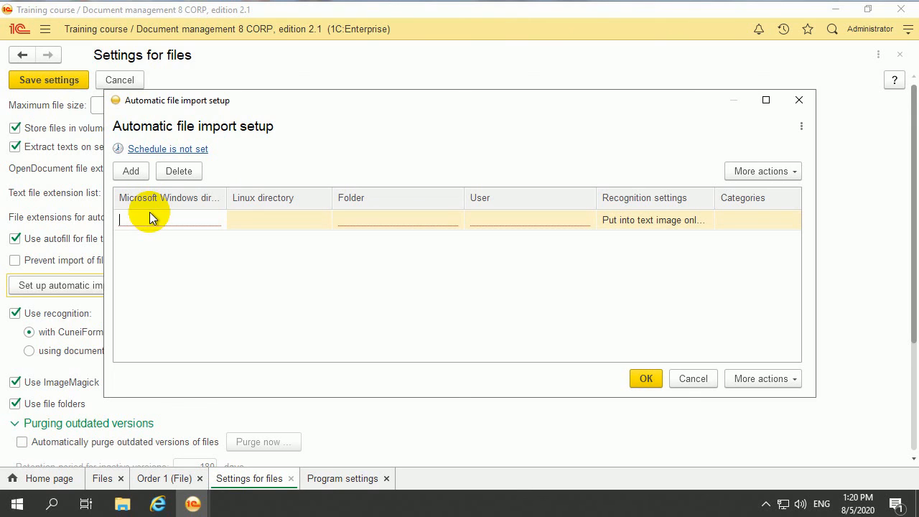
key(ctrl+v)
click(362, 216)
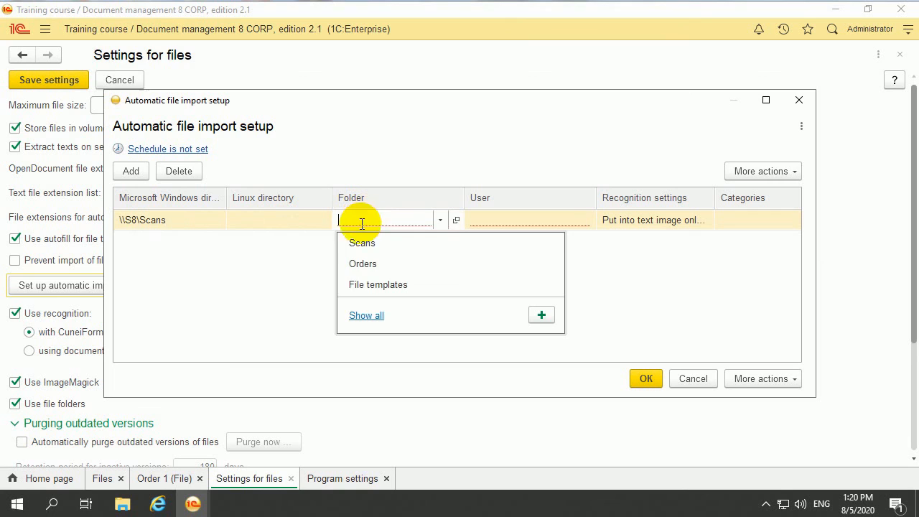
click(364, 316)
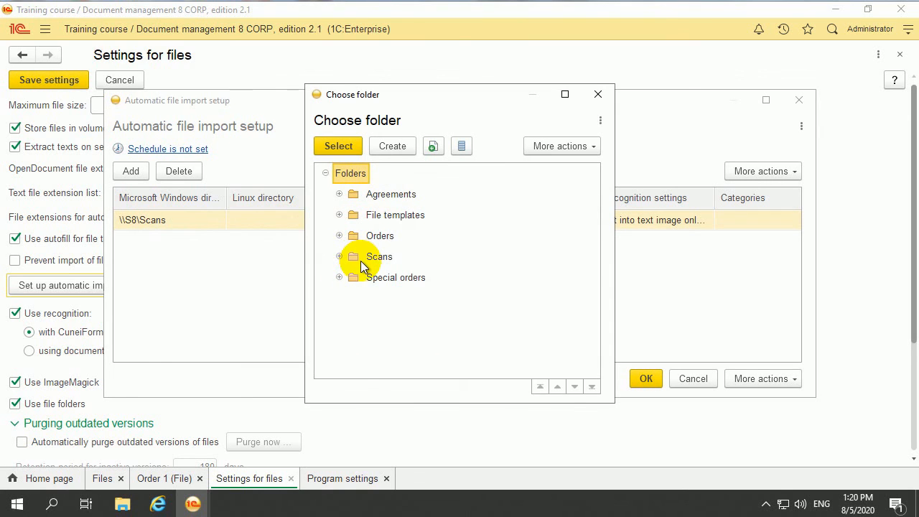
click(361, 260)
click(343, 151)
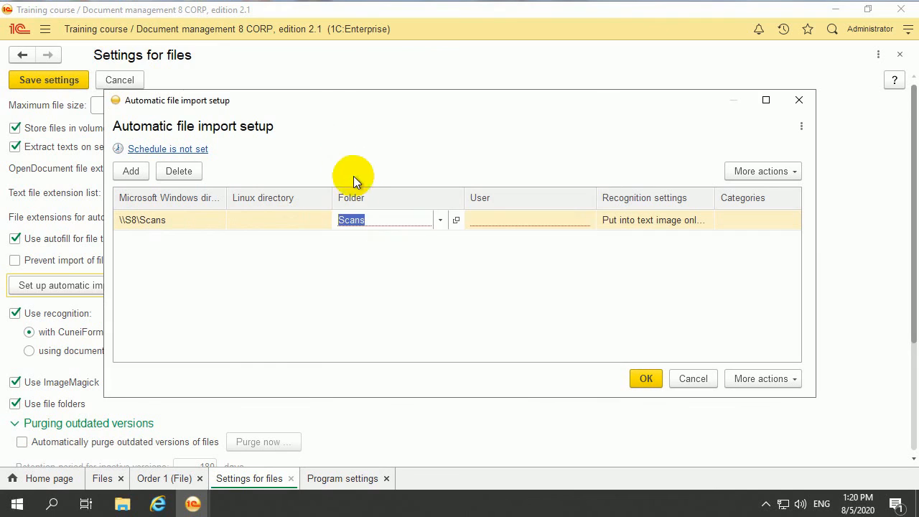
click(486, 221)
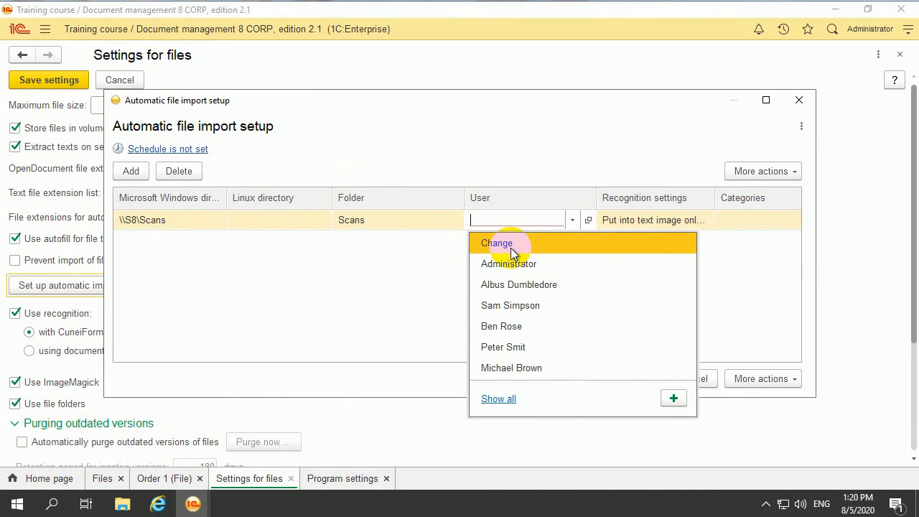
click(511, 245)
click(463, 275)
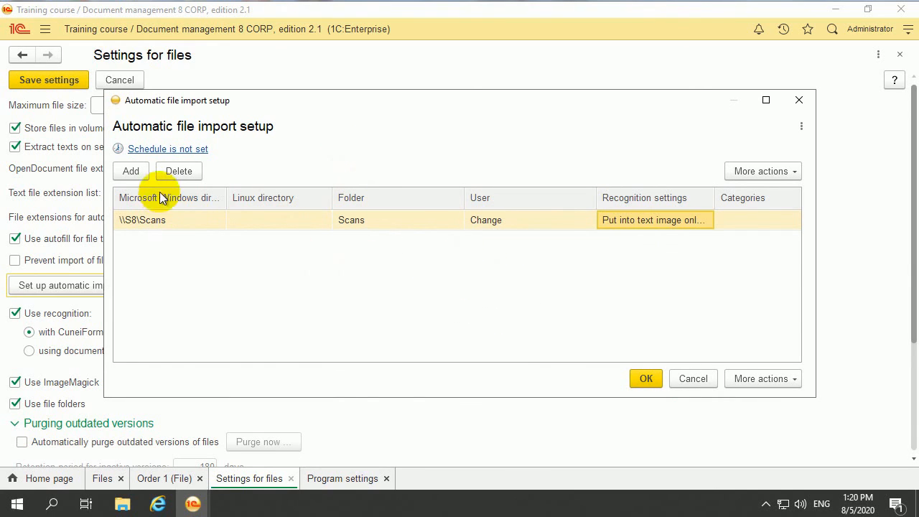
Schedule the automatic import to run every day, repeating after 30 seconds, and save the file settings
click(179, 149)
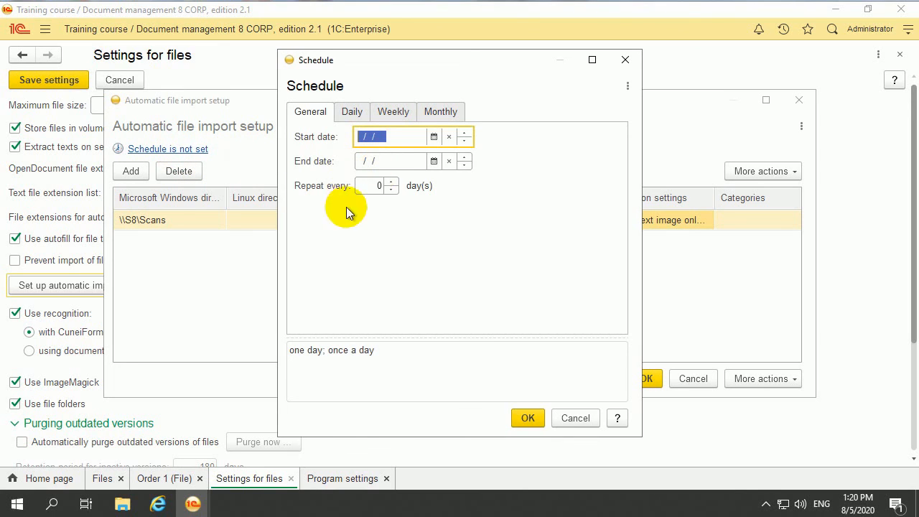
click(391, 182)
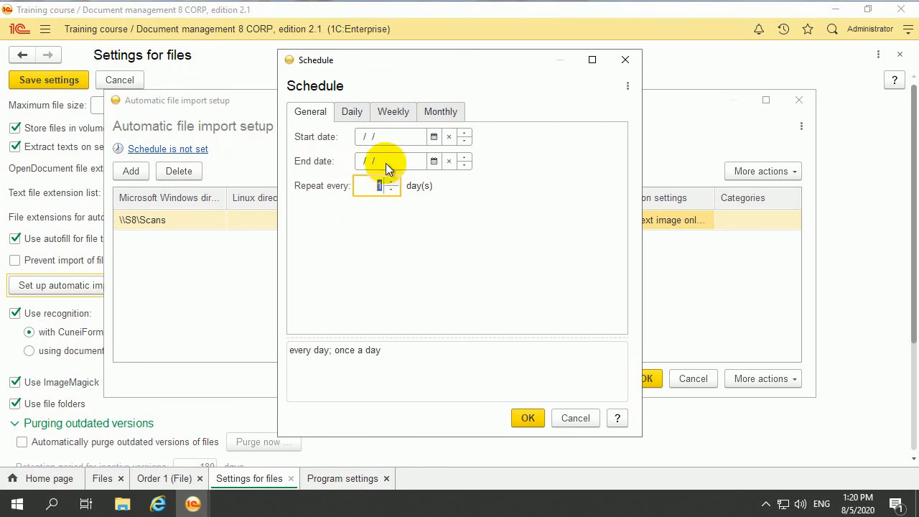
click(353, 113)
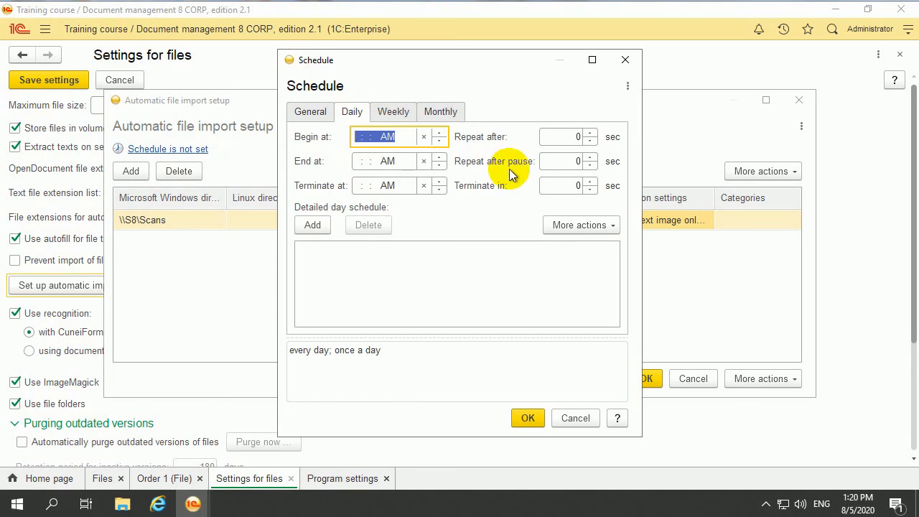
click(570, 140)
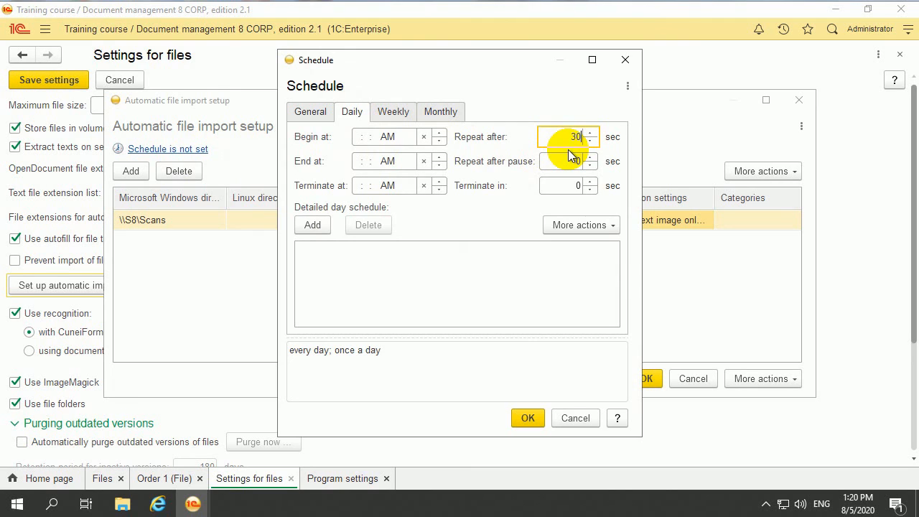
click(297, 350)
drag(297, 351, 374, 360)
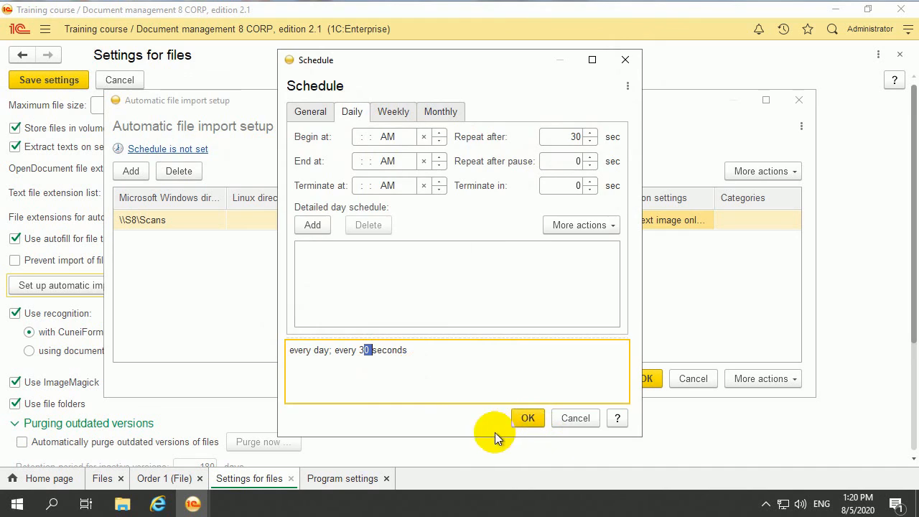
click(523, 420)
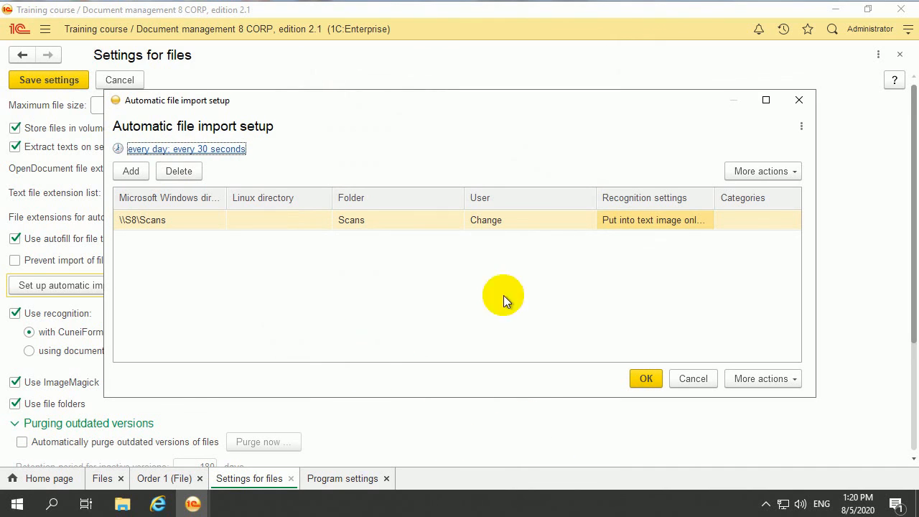
click(644, 382)
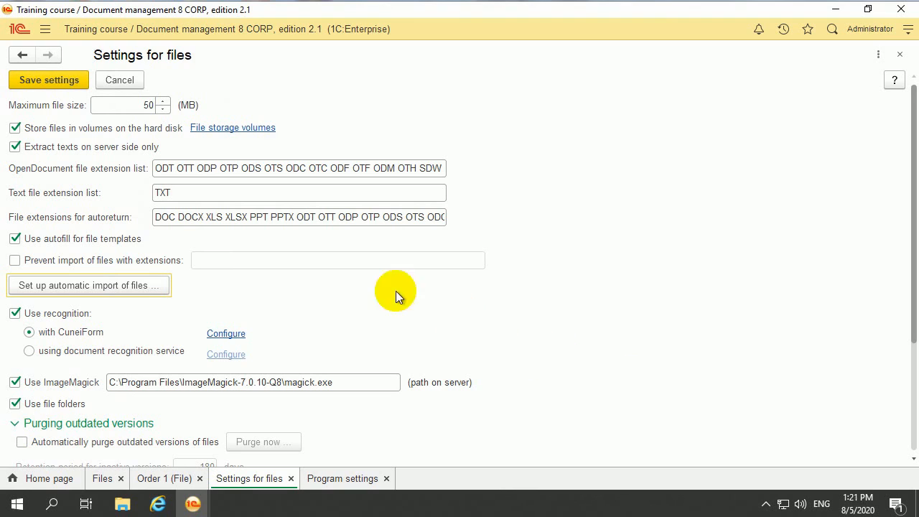
click(60, 86)
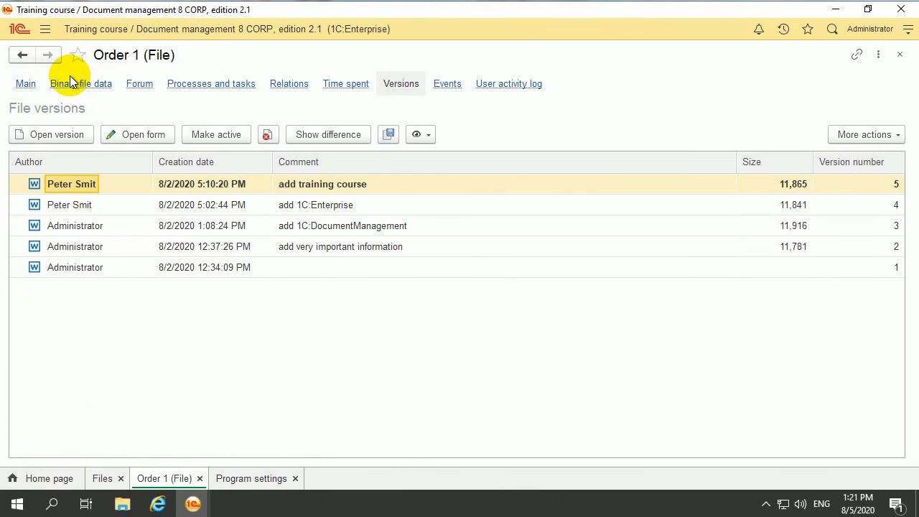
Open the Files list of Documents and files to check the Scans folder for the imported scans
click(44, 30)
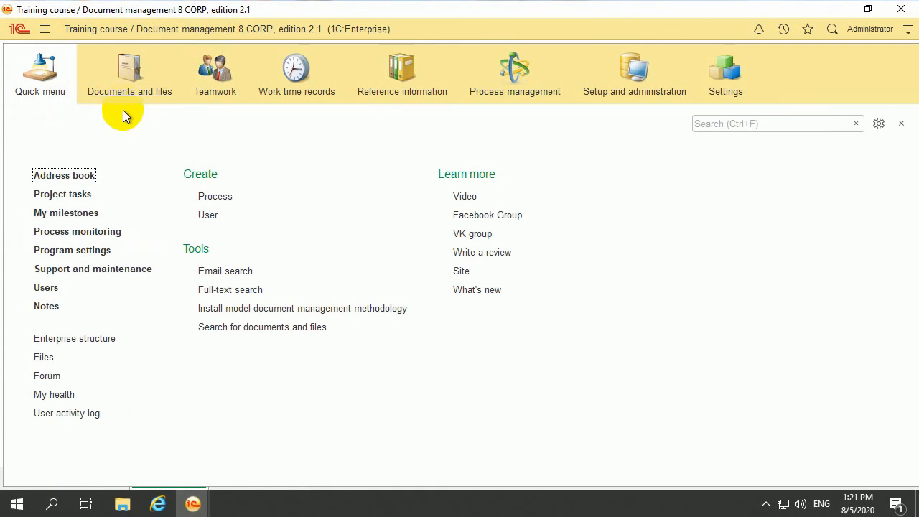
click(118, 89)
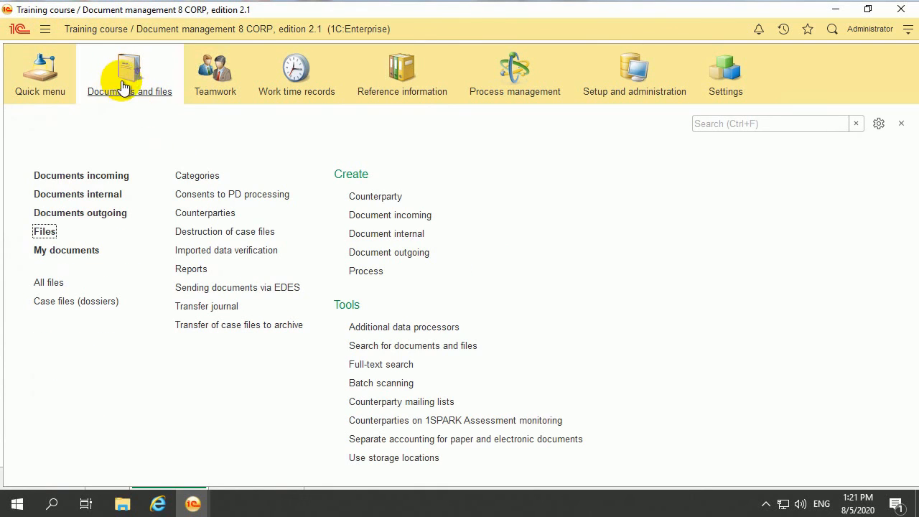
click(42, 231)
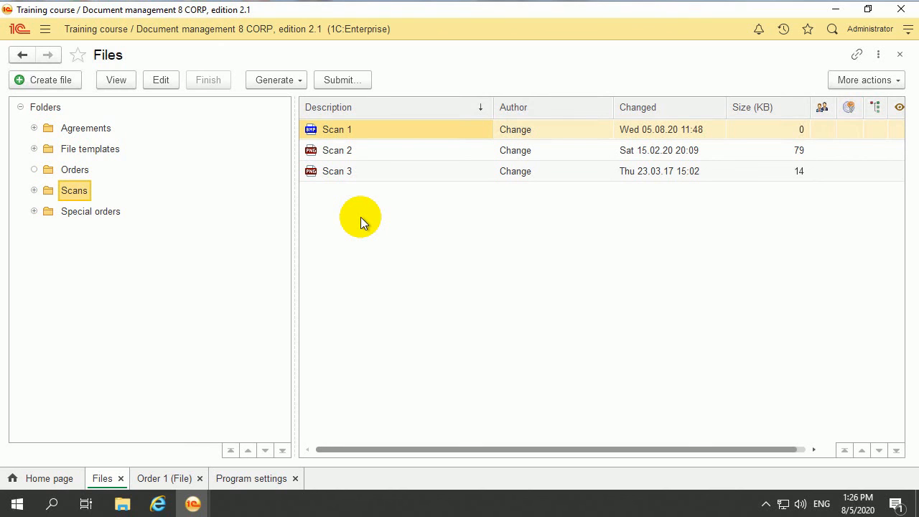
click(44, 29)
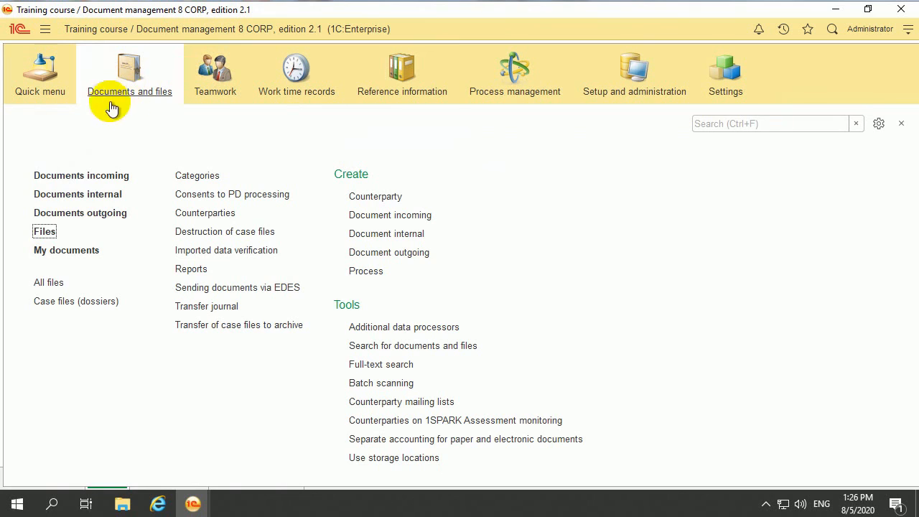
click(43, 231)
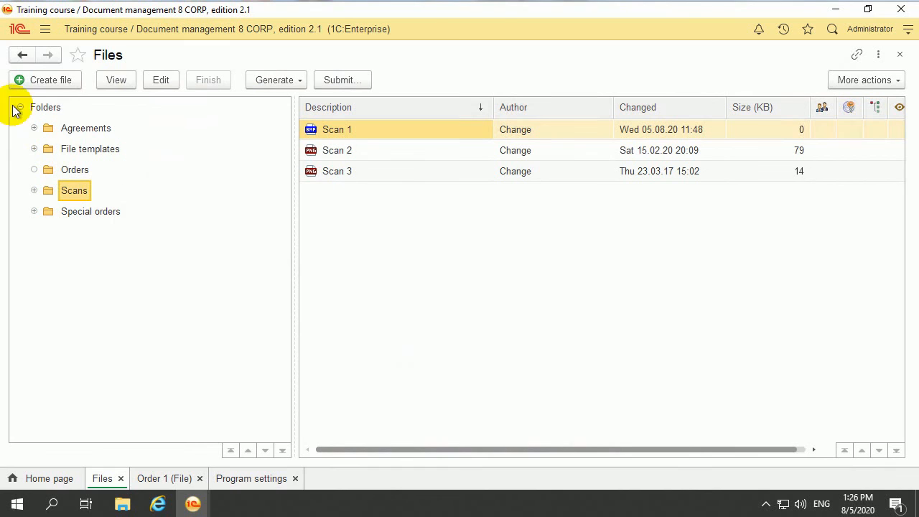
click(44, 29)
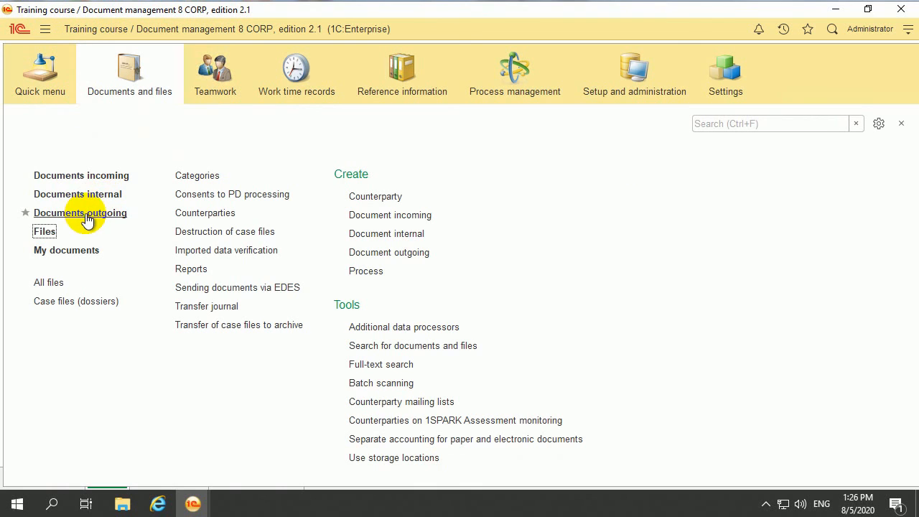
click(45, 232)
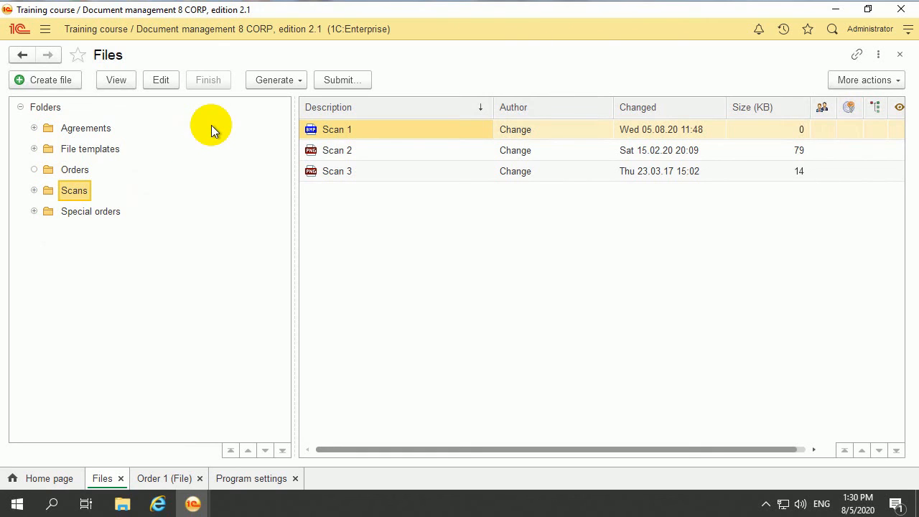
click(44, 32)
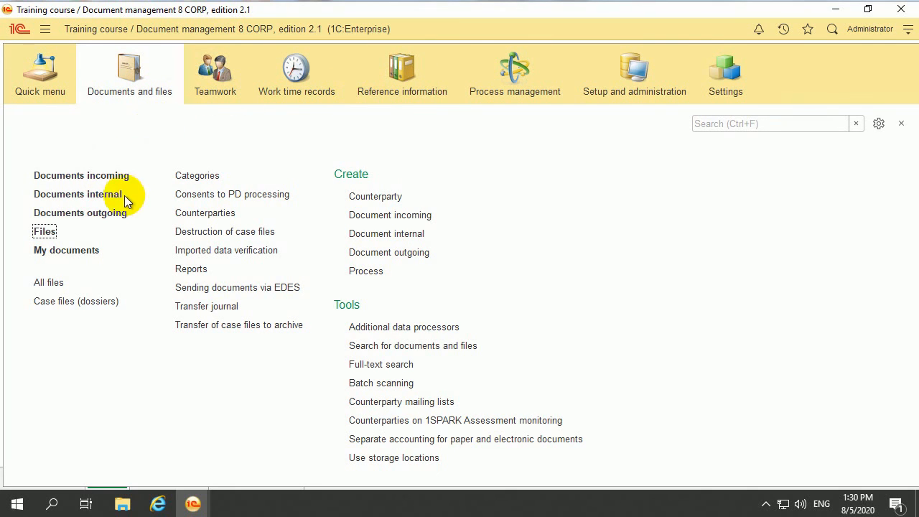
click(38, 231)
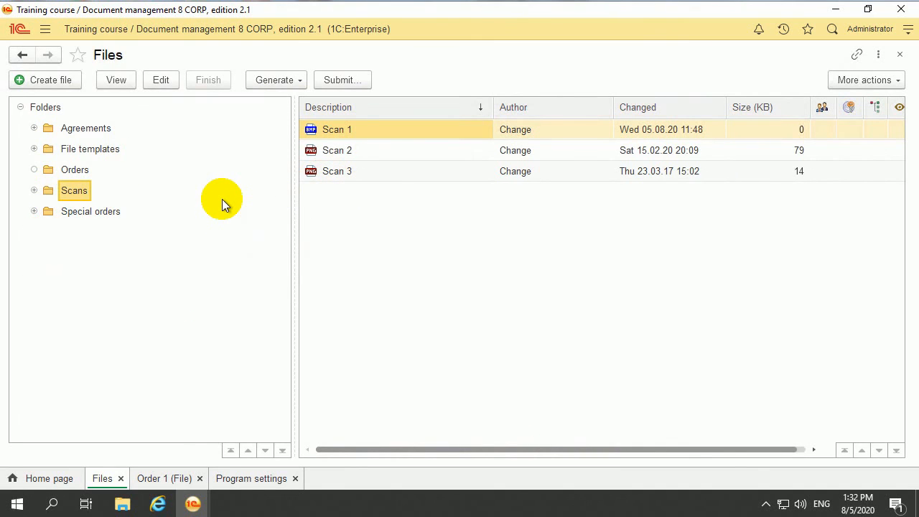
Create a file folder named Accounting at the top level, without a parent folder, and save it
click(119, 56)
right_click(78, 255)
click(208, 261)
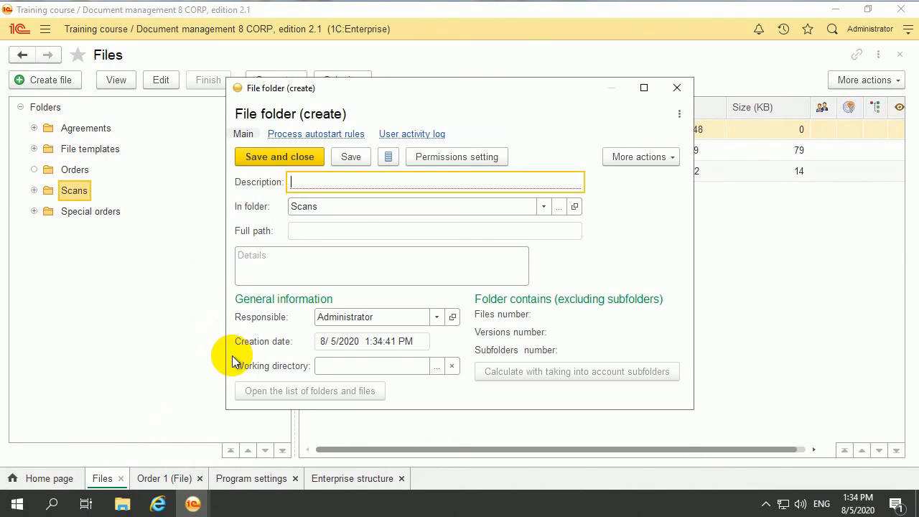
text(Accounting)
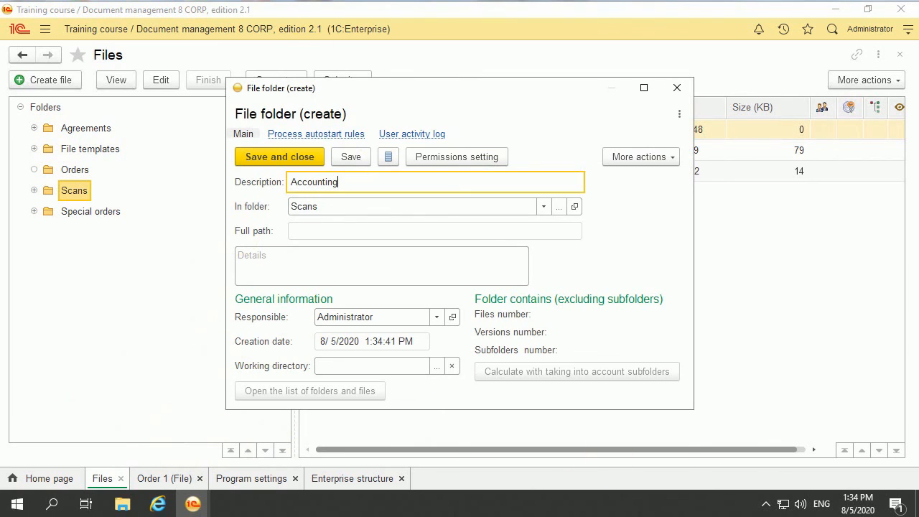
double_click(387, 206)
key(BackSpace)
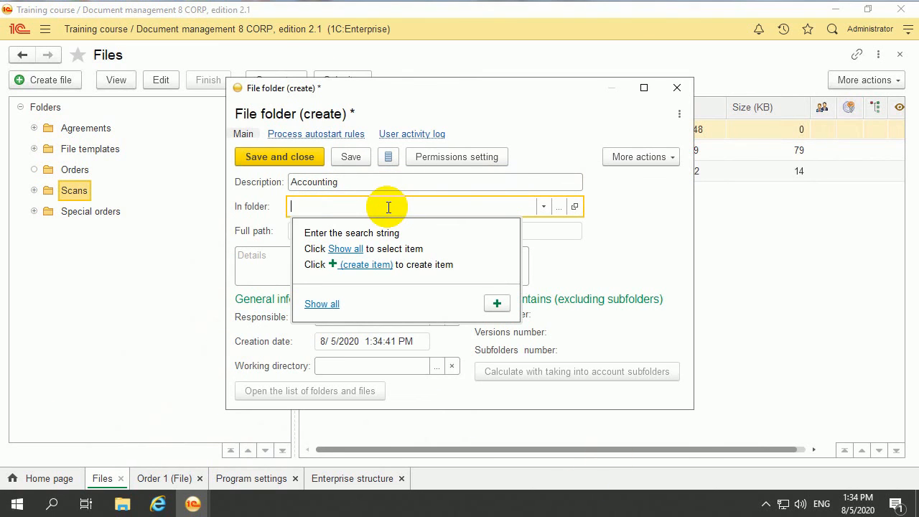
click(350, 156)
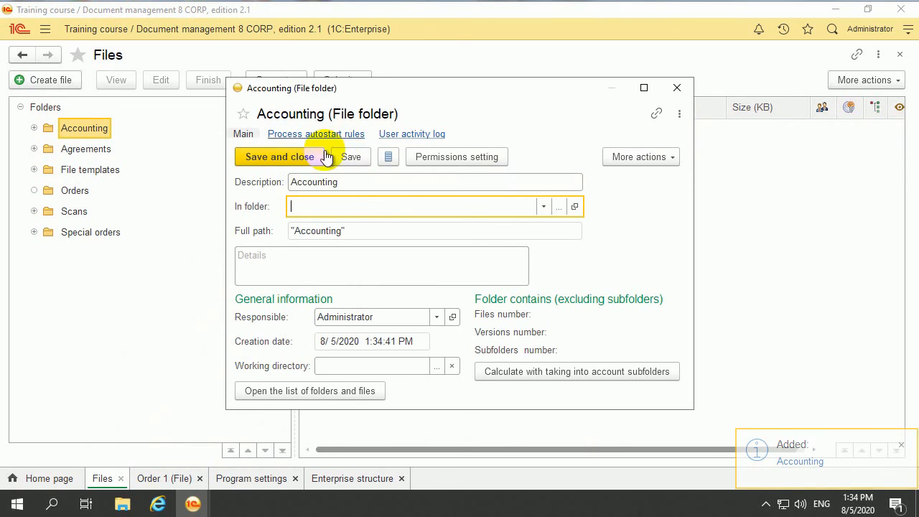
click(297, 157)
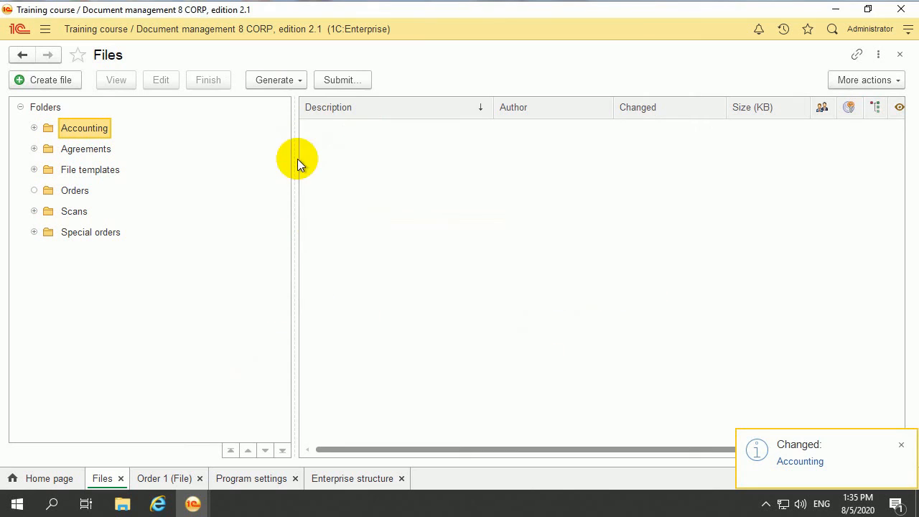
Grant the Accounting department permission to create, change and delete files in the Accounting folder, and save the permissions
right_click(106, 130)
click(209, 346)
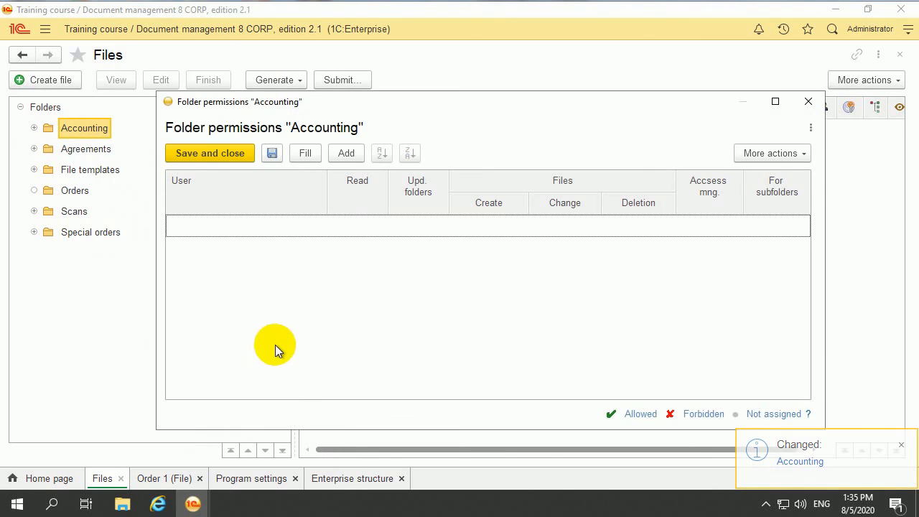
click(345, 153)
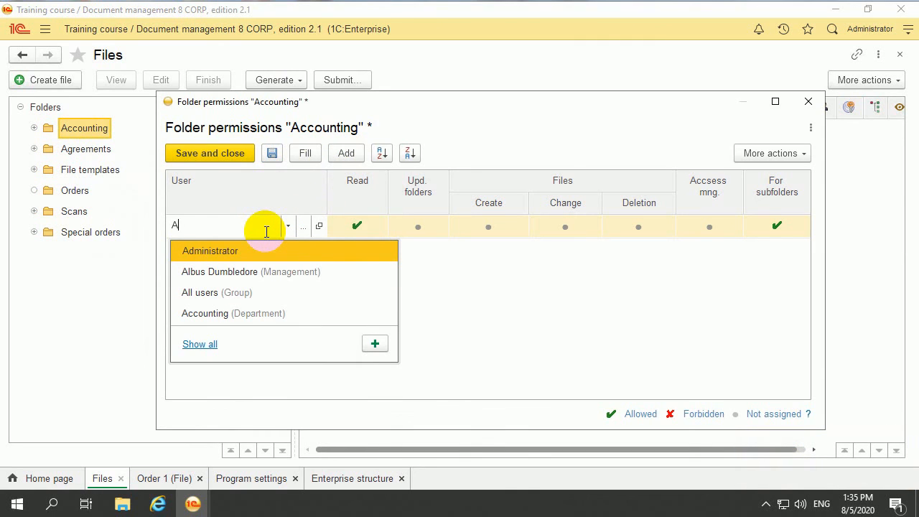
key(Down)
key(Down)
key(Down)
key(Return)
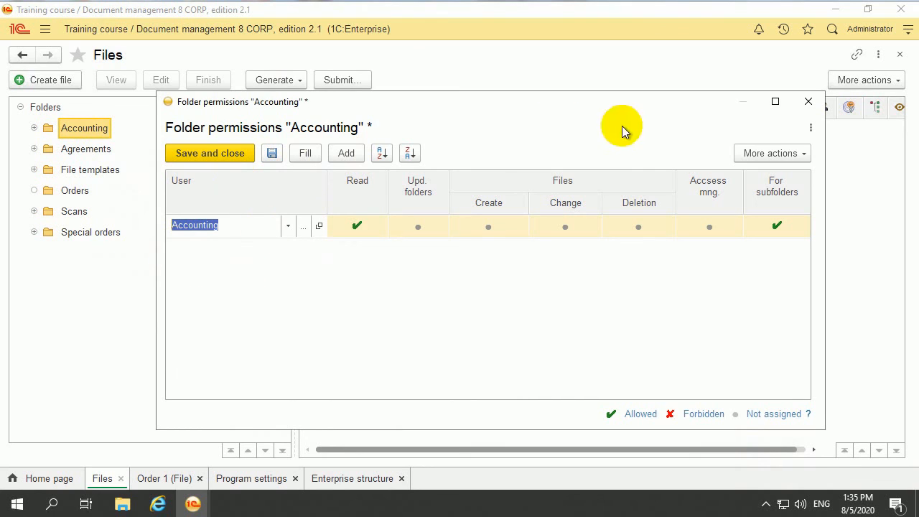
click(494, 228)
click(630, 227)
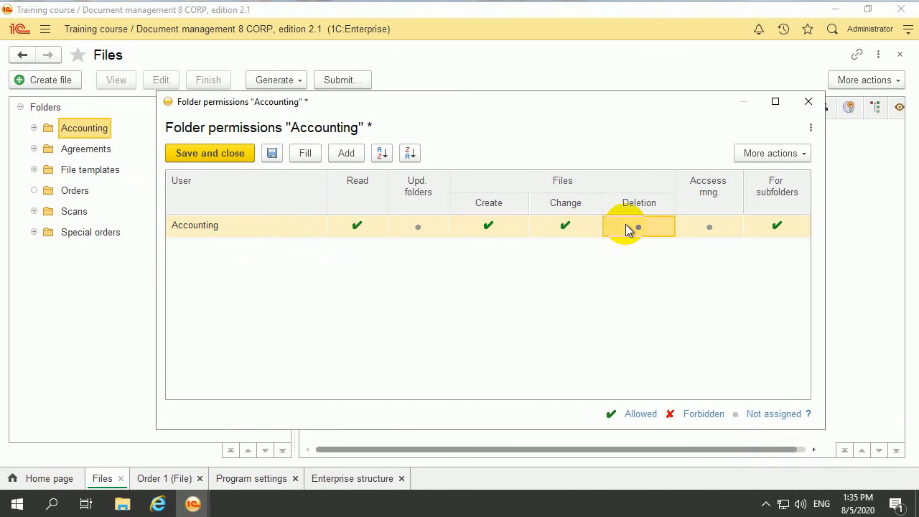
click(629, 225)
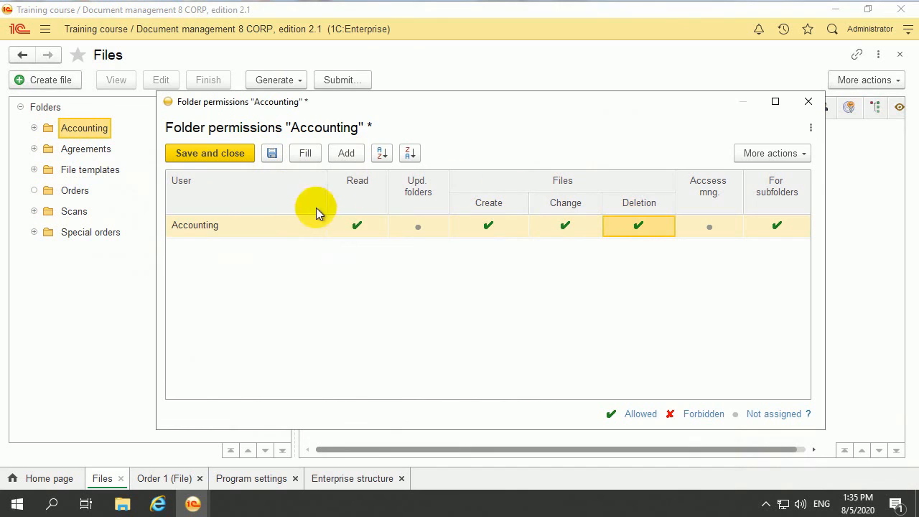
click(232, 155)
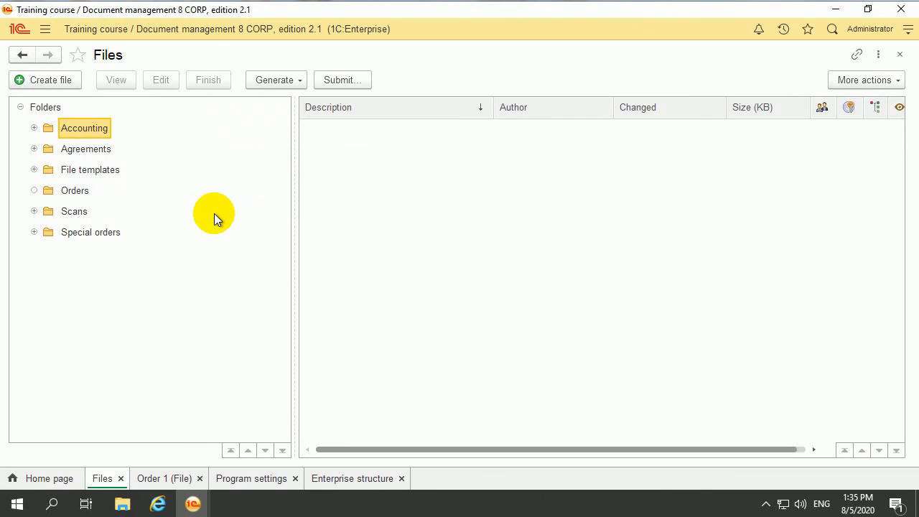
Review the departments and user assignments in the enterprise structure, and return to the Files list
right_click(127, 256)
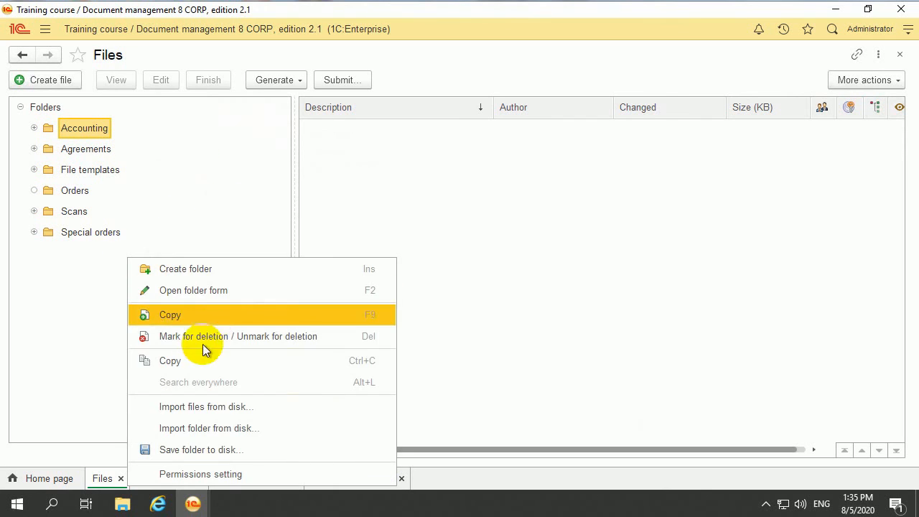
click(433, 412)
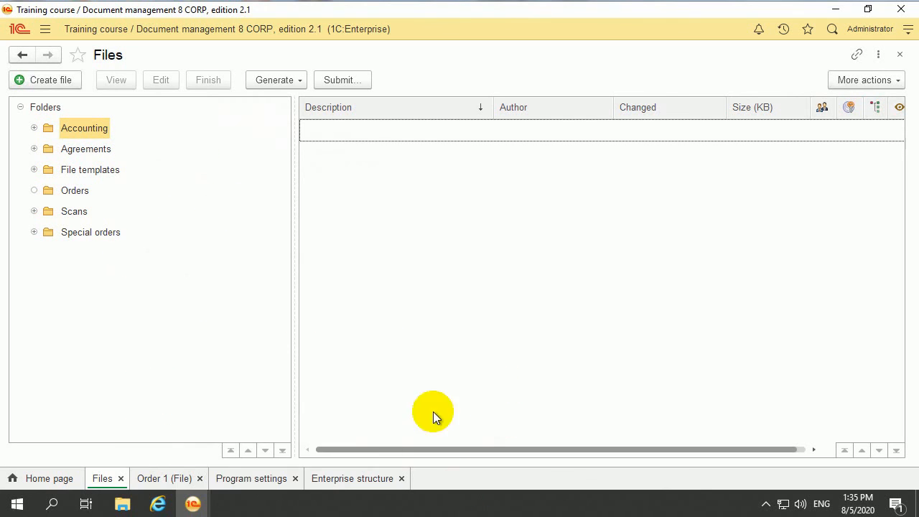
click(267, 476)
click(342, 488)
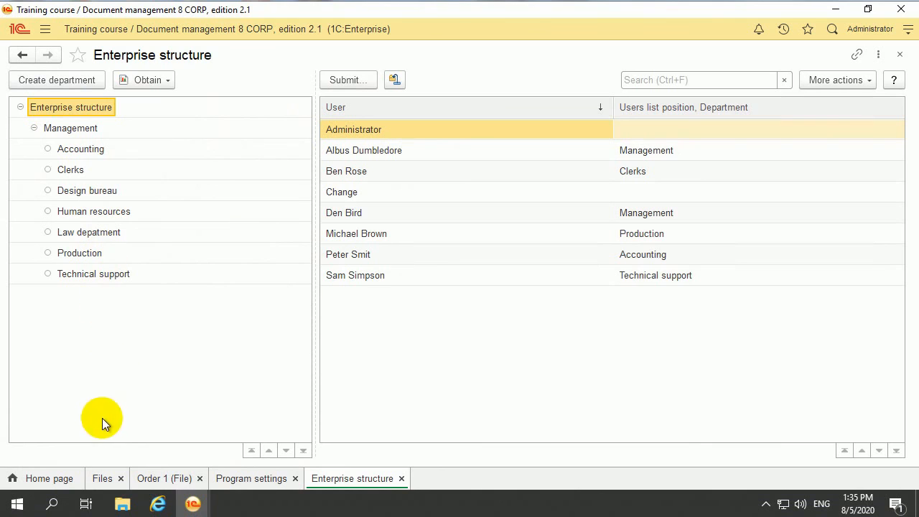
click(101, 478)
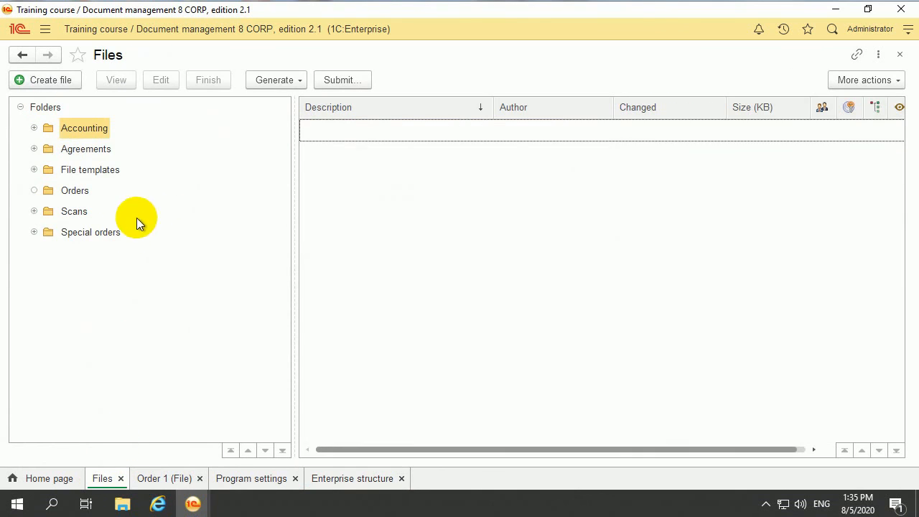
click(331, 479)
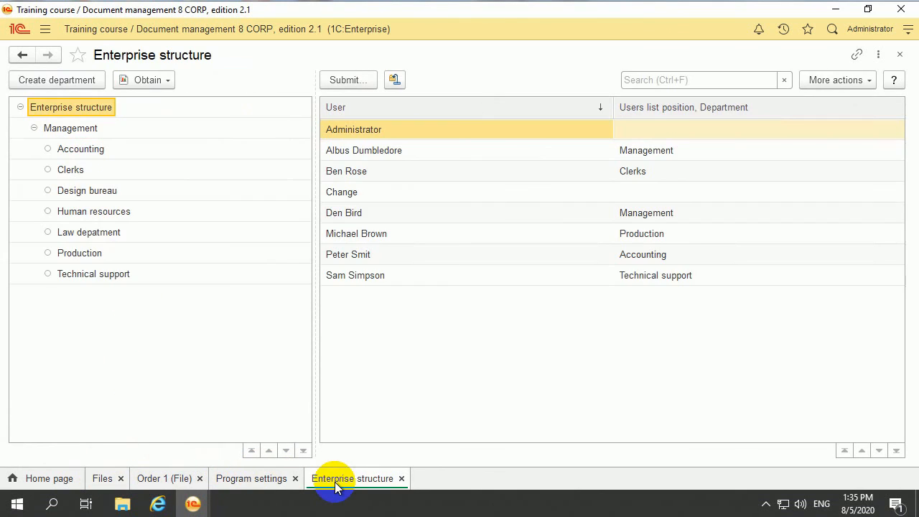
click(105, 479)
click(330, 475)
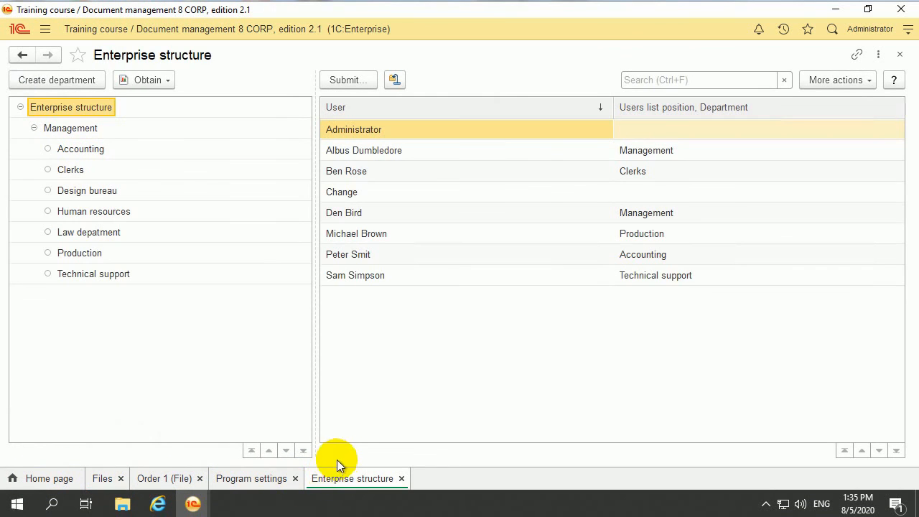
click(636, 234)
click(102, 476)
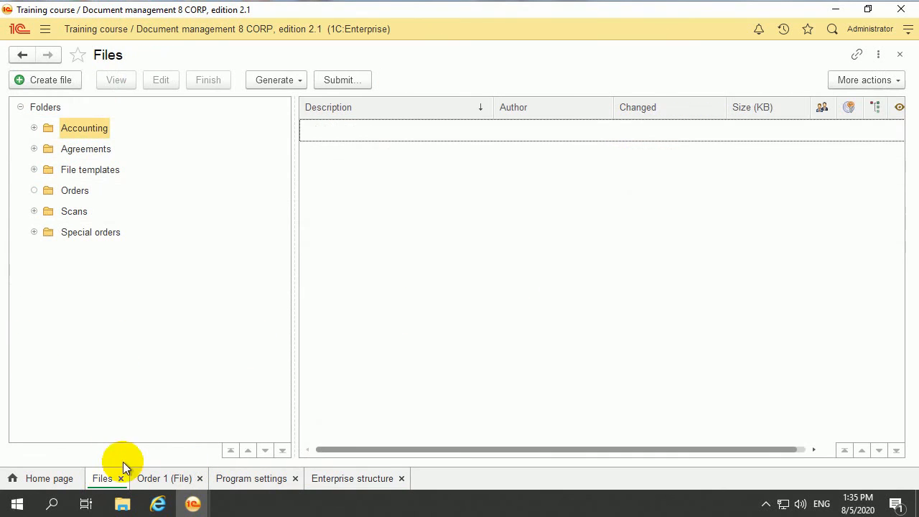
Create a file folder named Production at the top level, without a parent folder, and save it
right_click(202, 303)
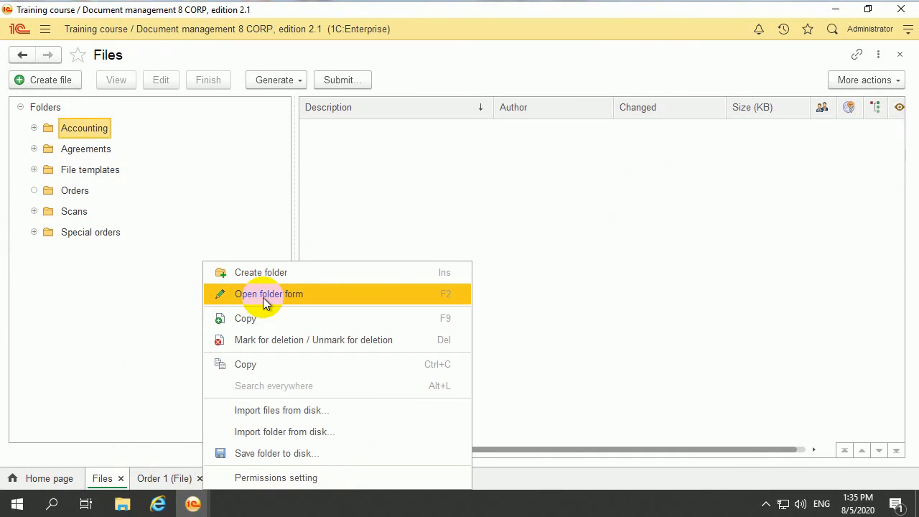
click(261, 279)
click(333, 209)
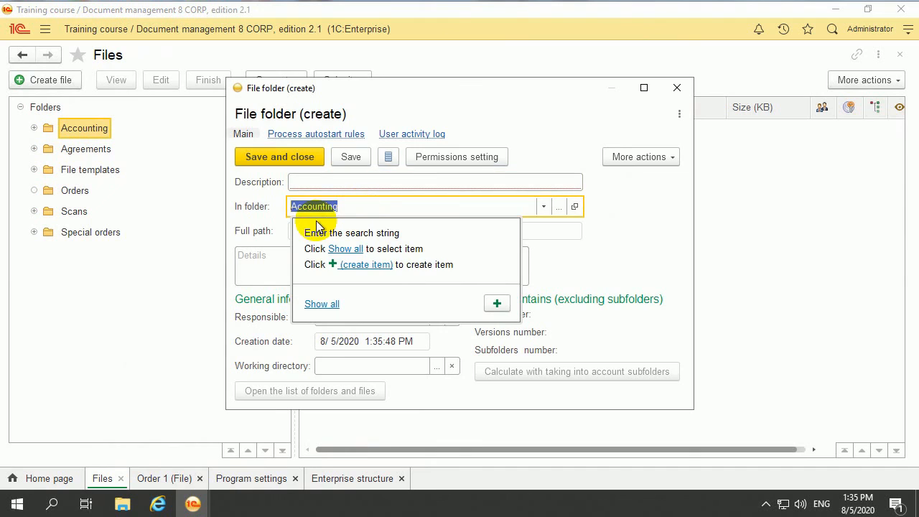
key(Delete)
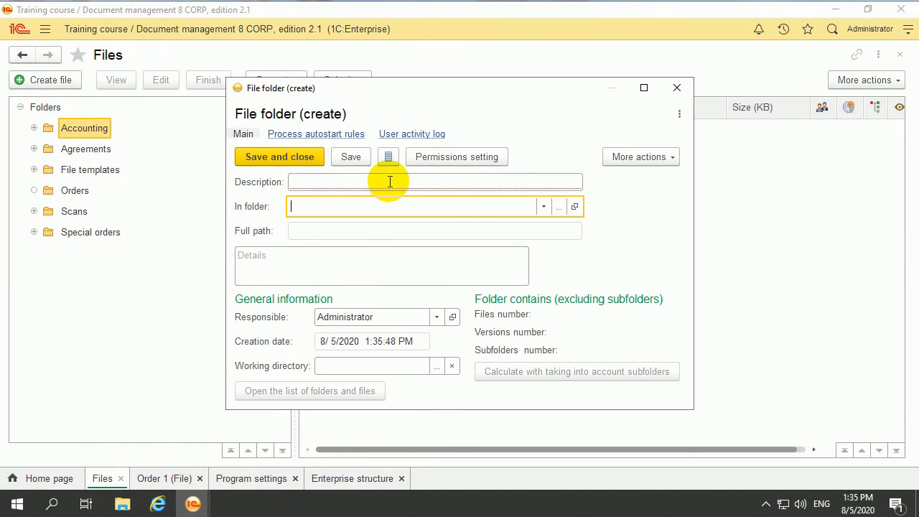
click(403, 184)
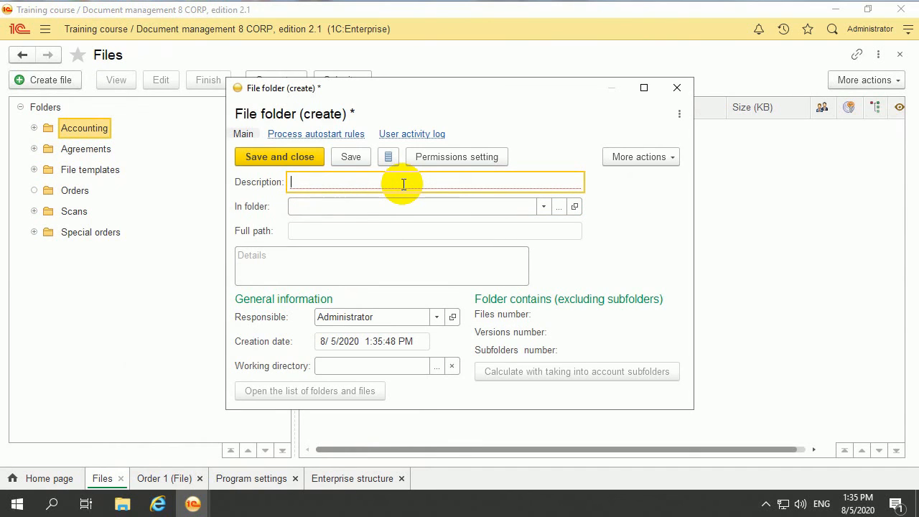
text(Producti)
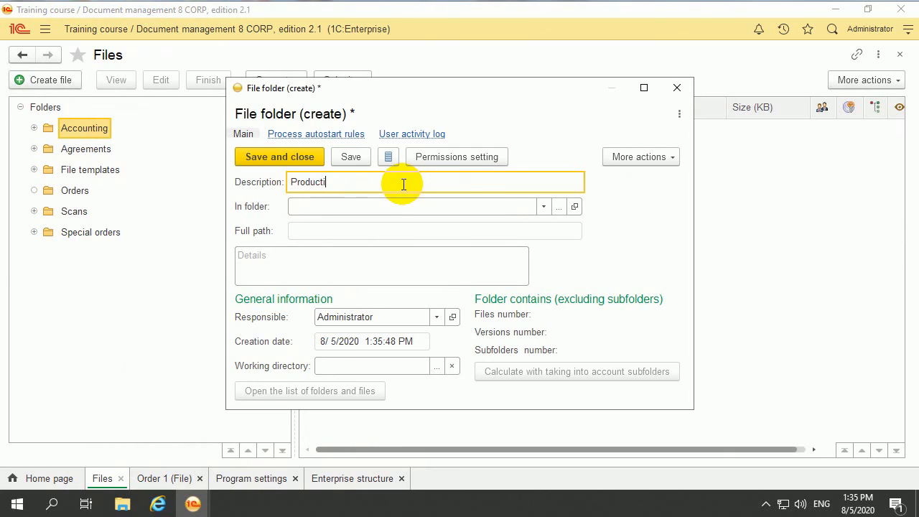
click(353, 155)
Grant the Production department permission to create, change and delete files in the Production folder, and save the permissions
click(451, 158)
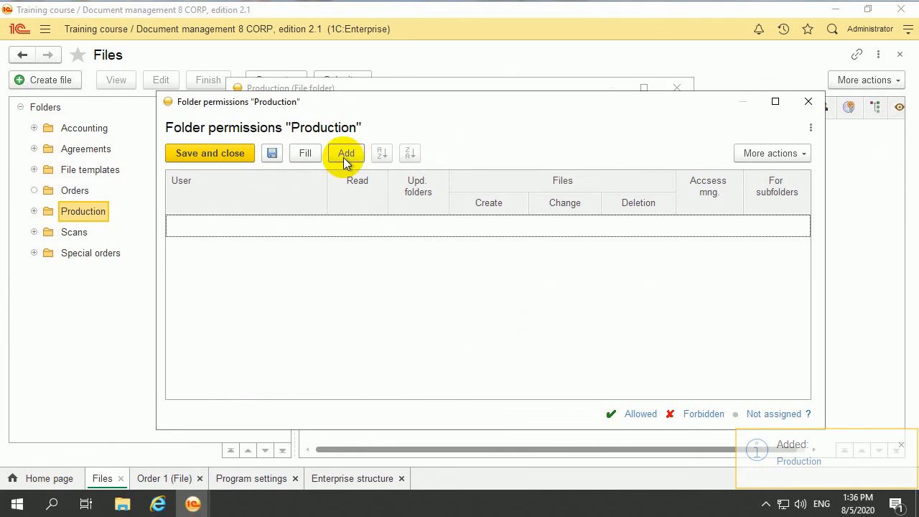
click(346, 154)
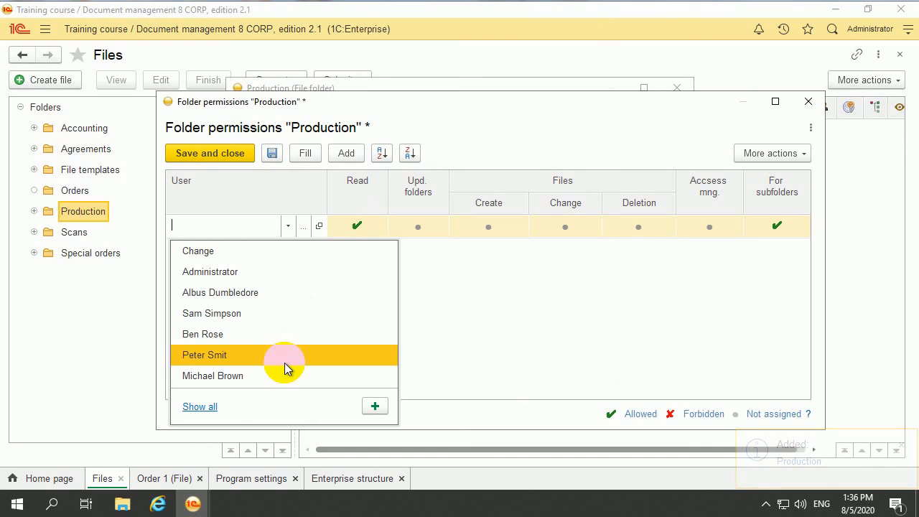
text(Prod)
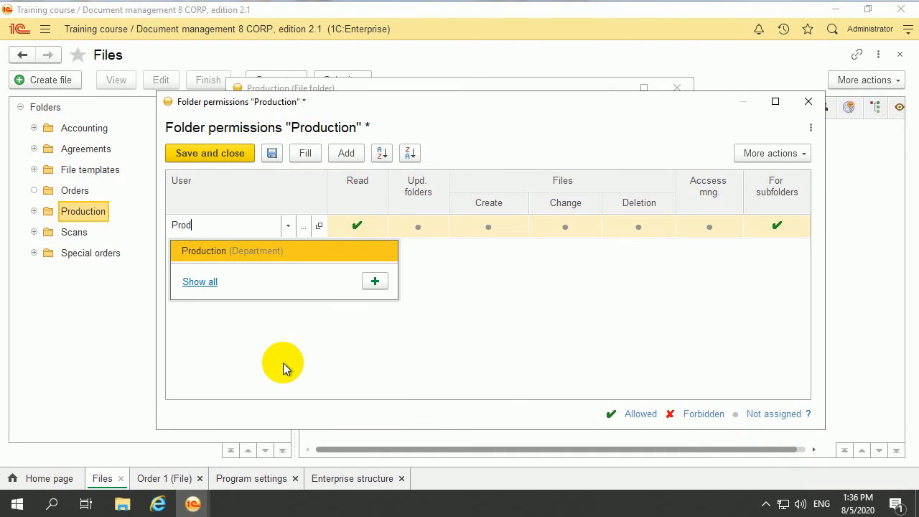
click(288, 251)
click(490, 227)
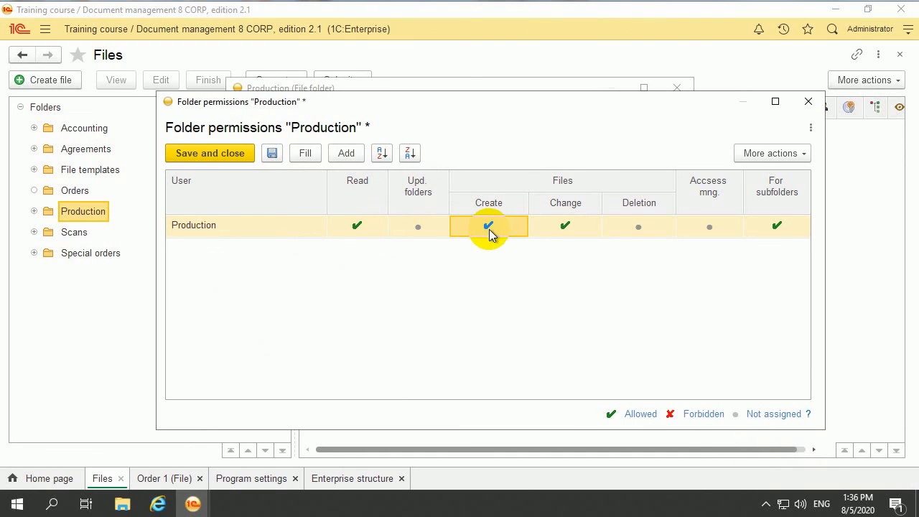
click(641, 227)
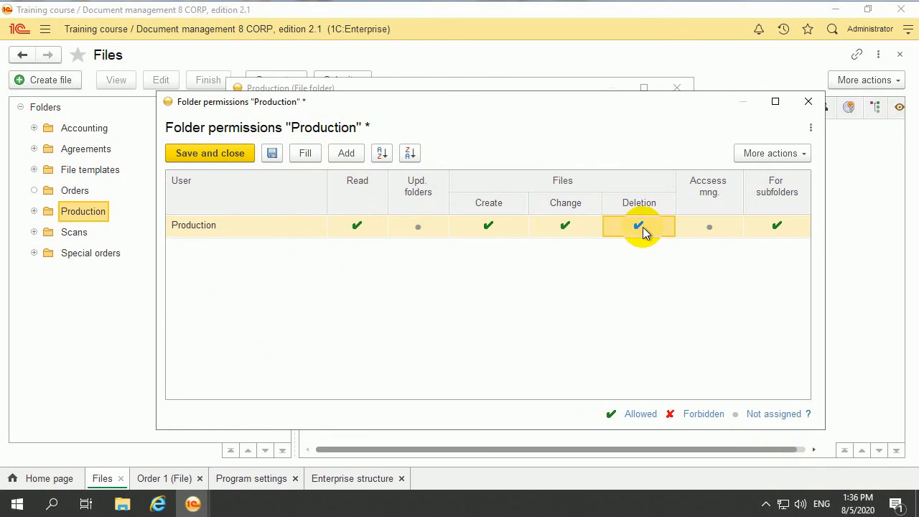
click(226, 153)
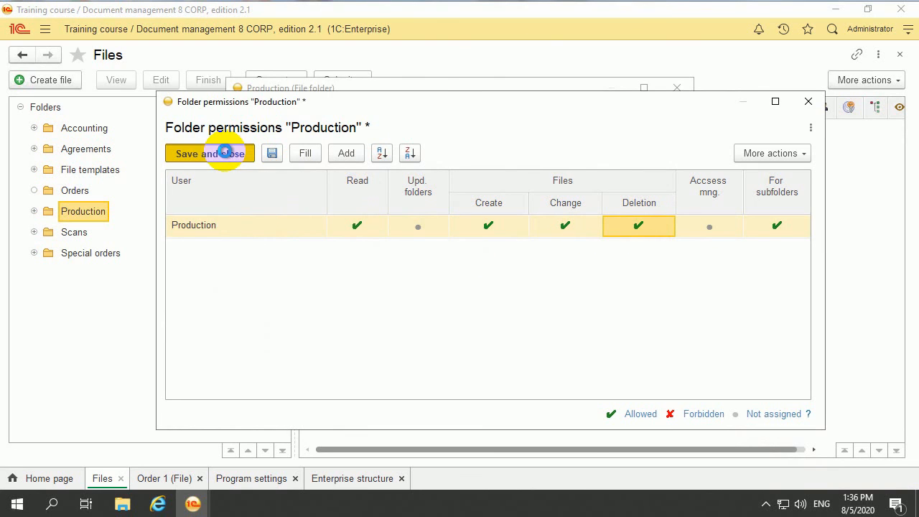
Save and close the Production folder, and open the Accounting folder's form with the choices for its responsible person
click(276, 154)
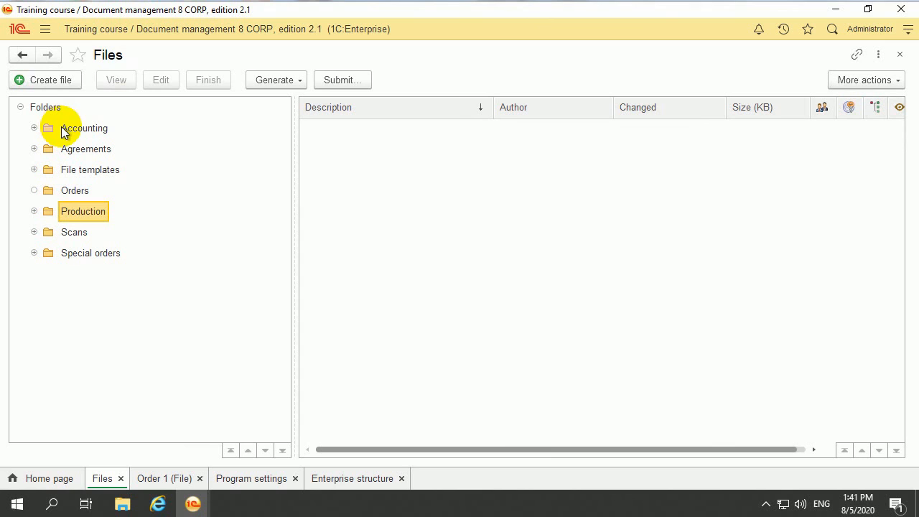
click(82, 128)
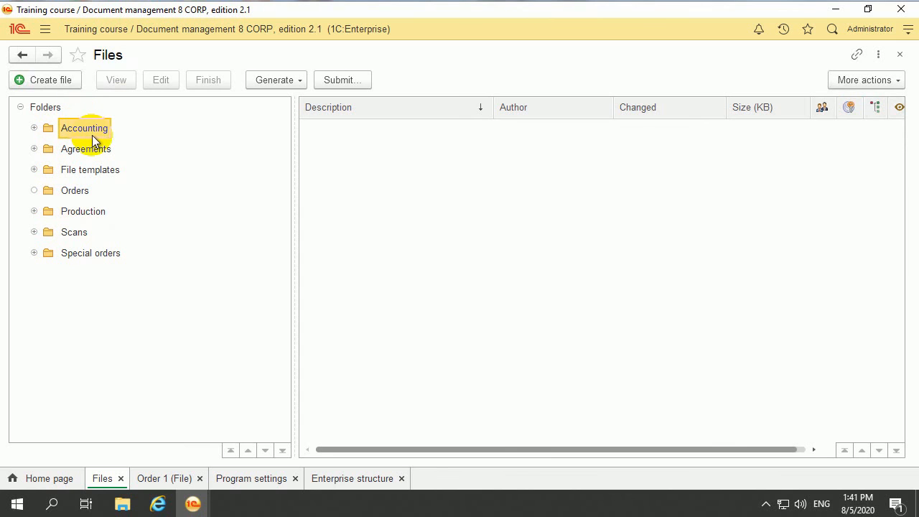
right_click(85, 132)
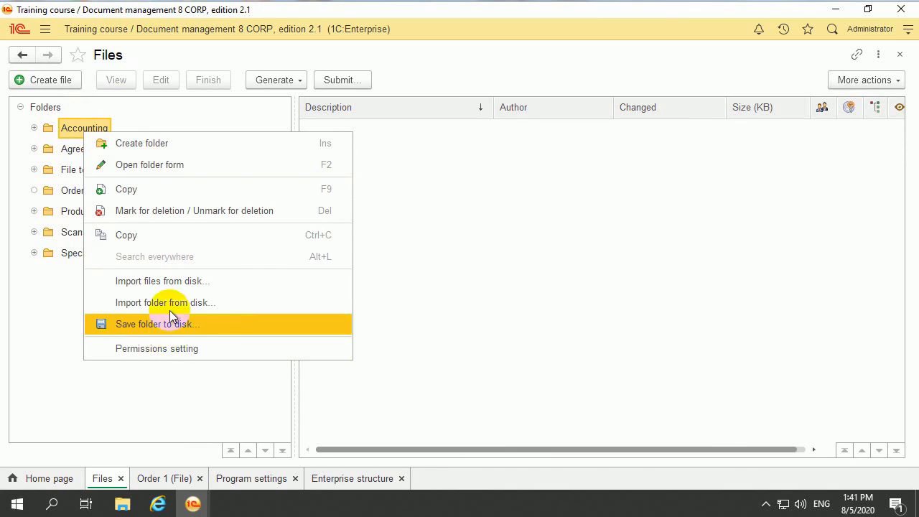
click(166, 165)
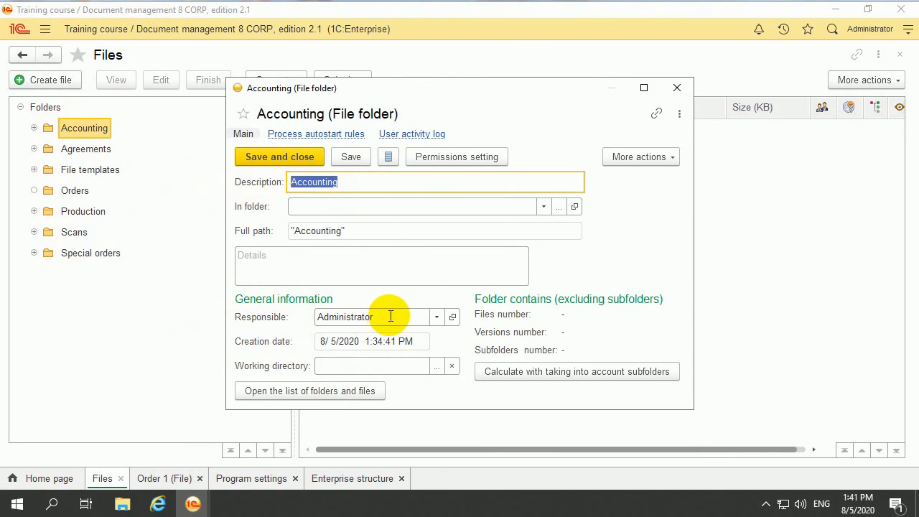
click(436, 316)
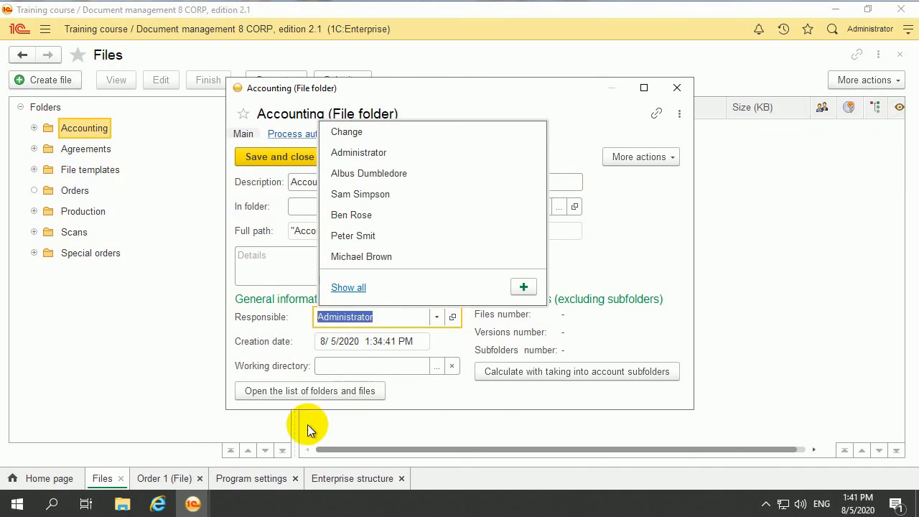
Look up the users of the Accounting department in the enterprise structure, and return to the Accounting folder form
click(334, 485)
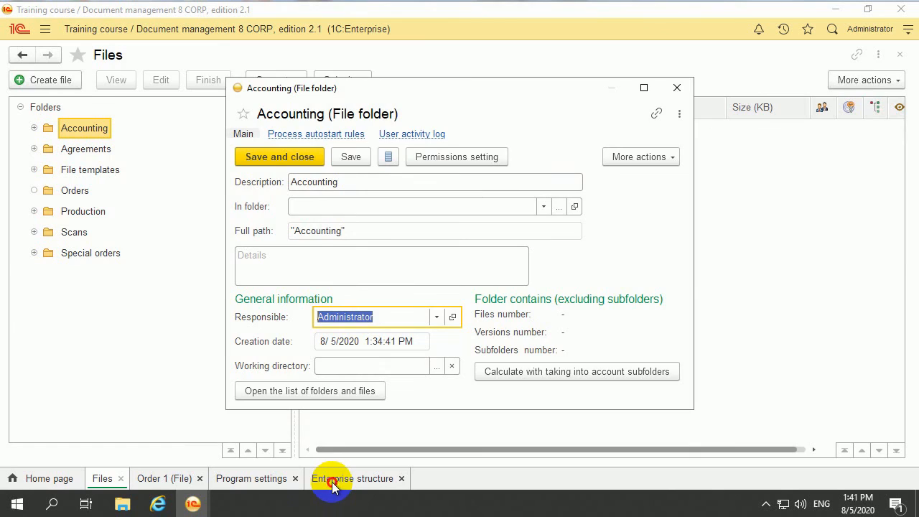
click(330, 481)
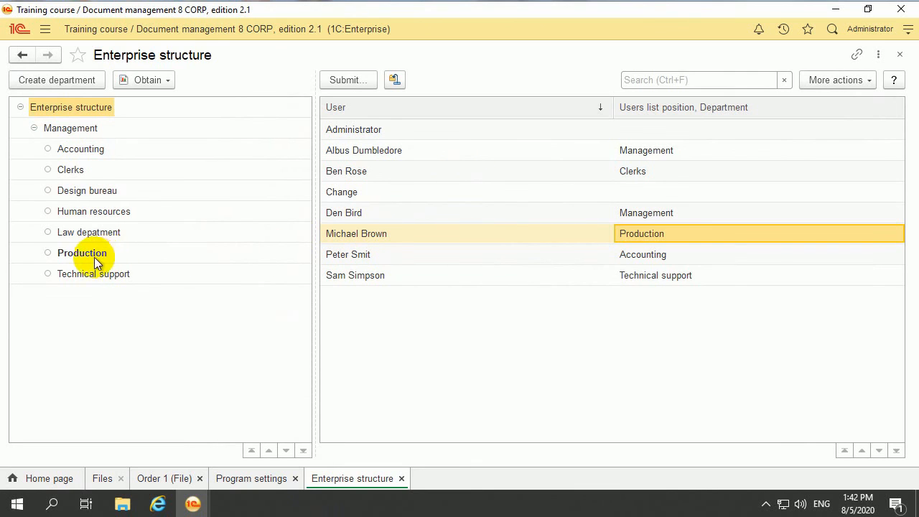
click(97, 151)
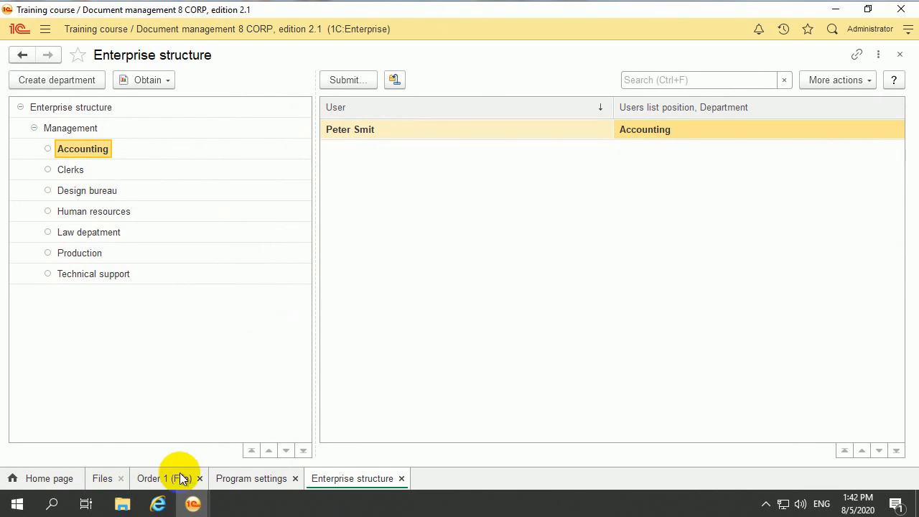
click(153, 478)
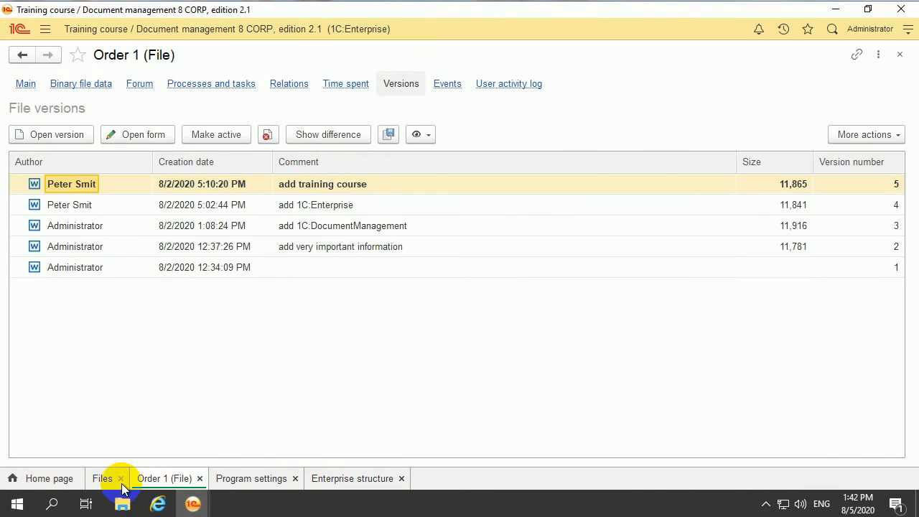
click(103, 478)
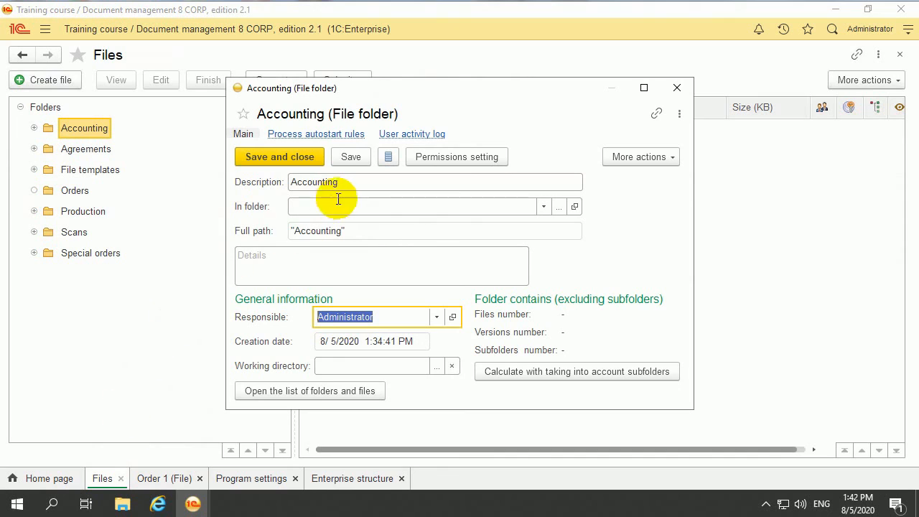
Set the Accounting department's employee as the responsible person for the Accounting folder, and save the folder
click(438, 317)
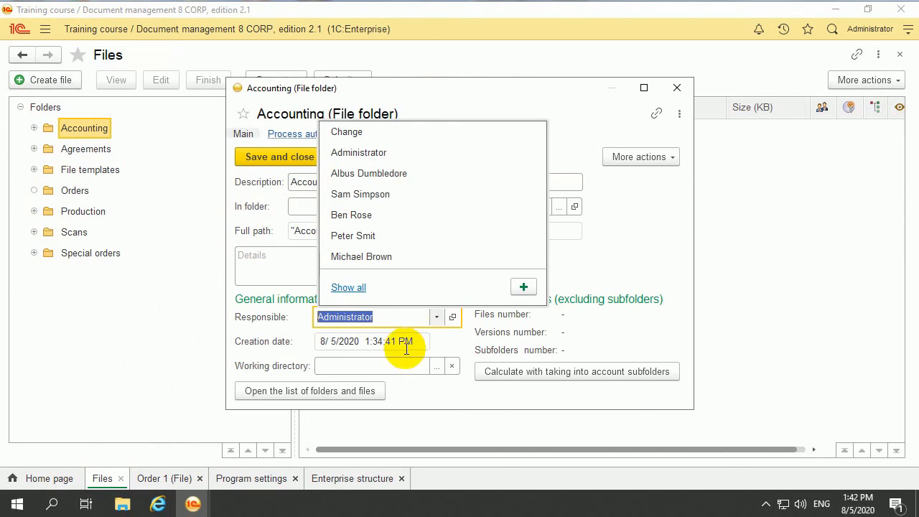
click(387, 241)
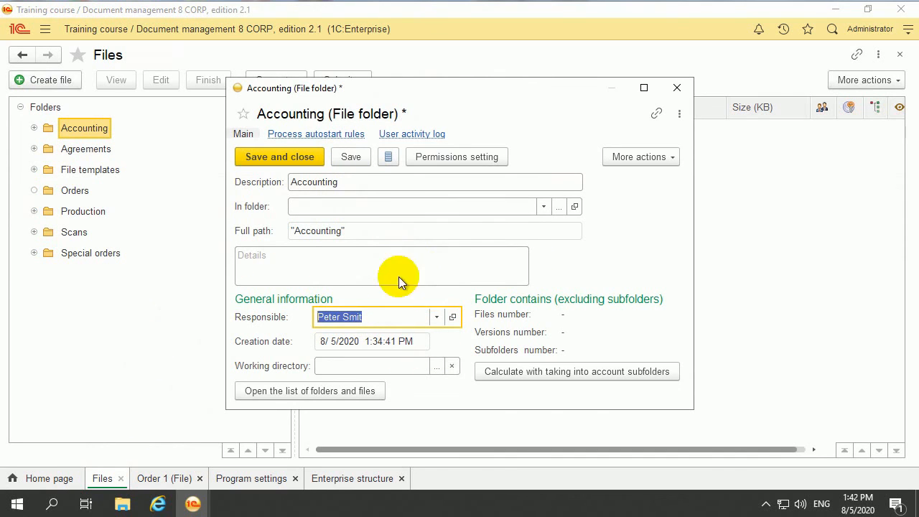
click(340, 161)
Clear the Accounting department's file deletion permission in the Accounting folder's permissions
click(457, 158)
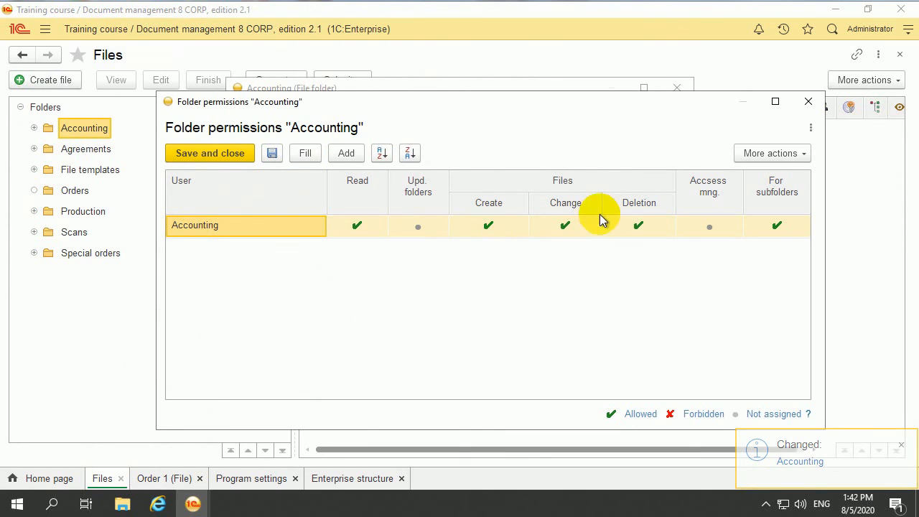
click(636, 228)
click(637, 228)
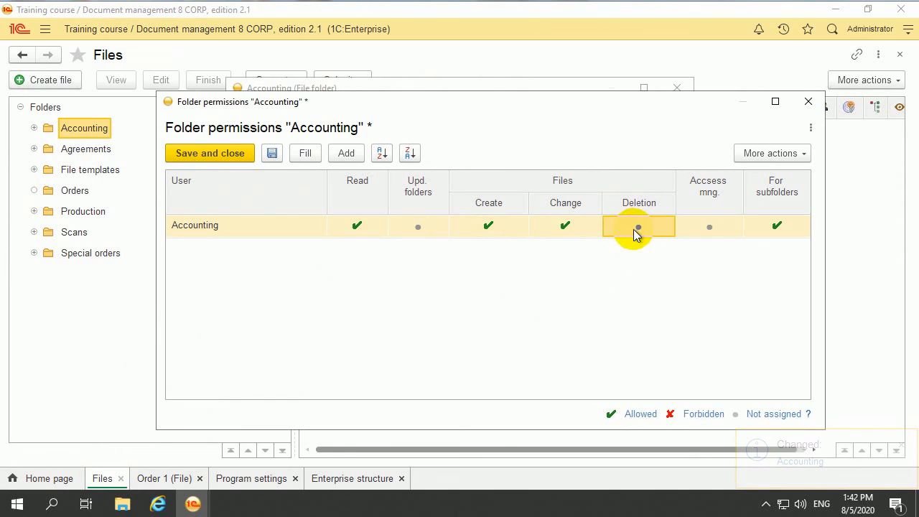
Add the responsible employee to the Accounting folder's permissions, allowing folder updates, file creation, change and deletion, and access management, and save them
click(345, 155)
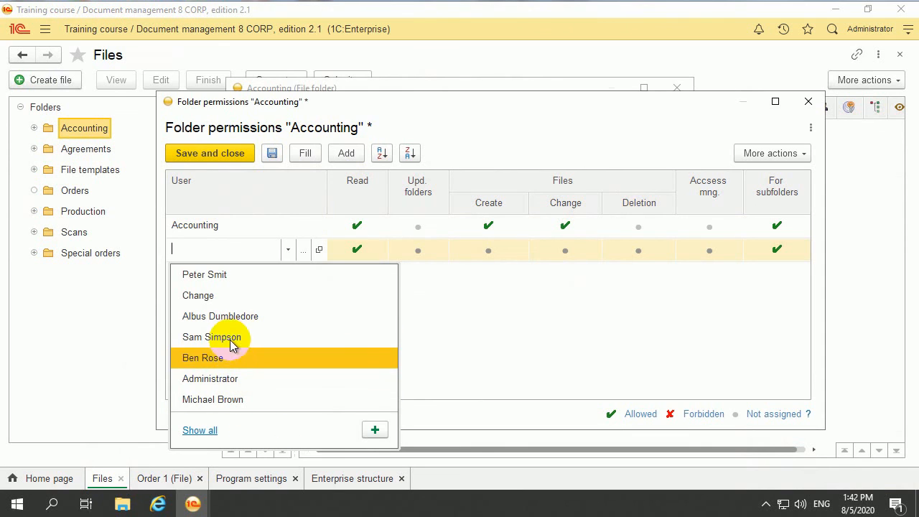
click(215, 275)
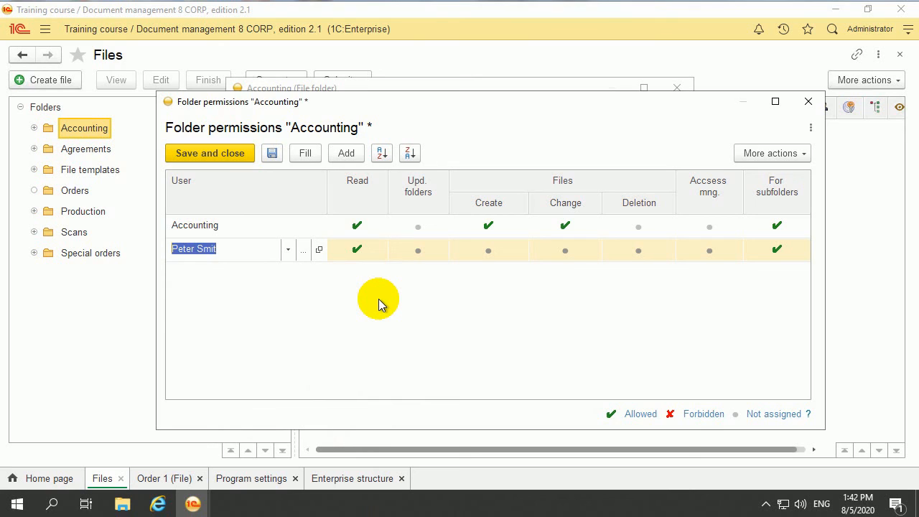
click(415, 257)
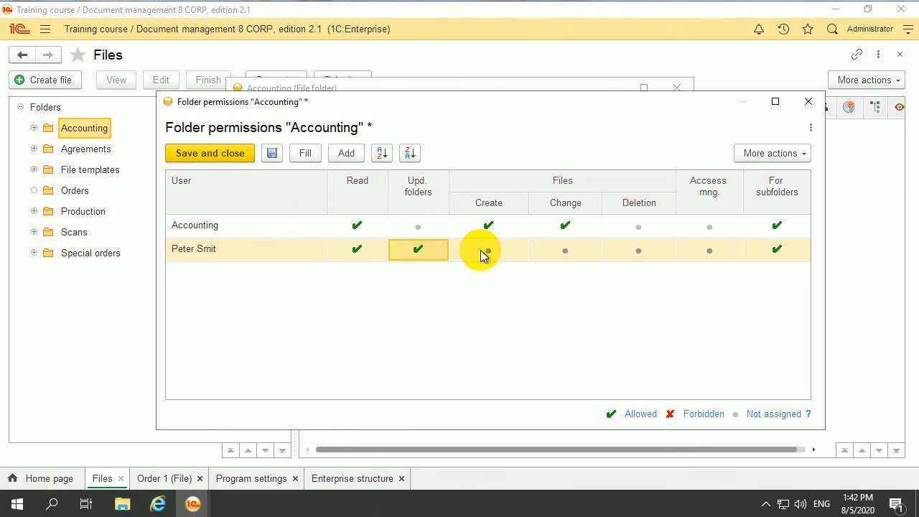
click(511, 257)
click(622, 250)
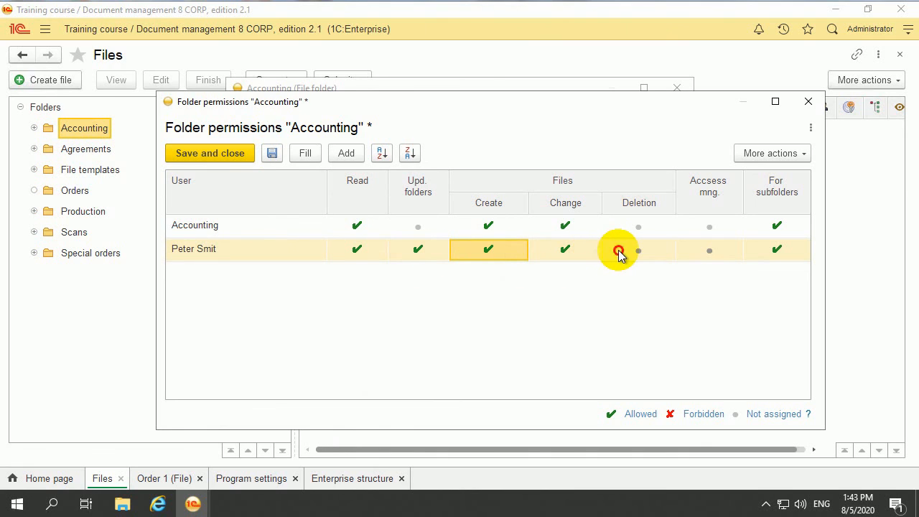
click(709, 257)
click(714, 261)
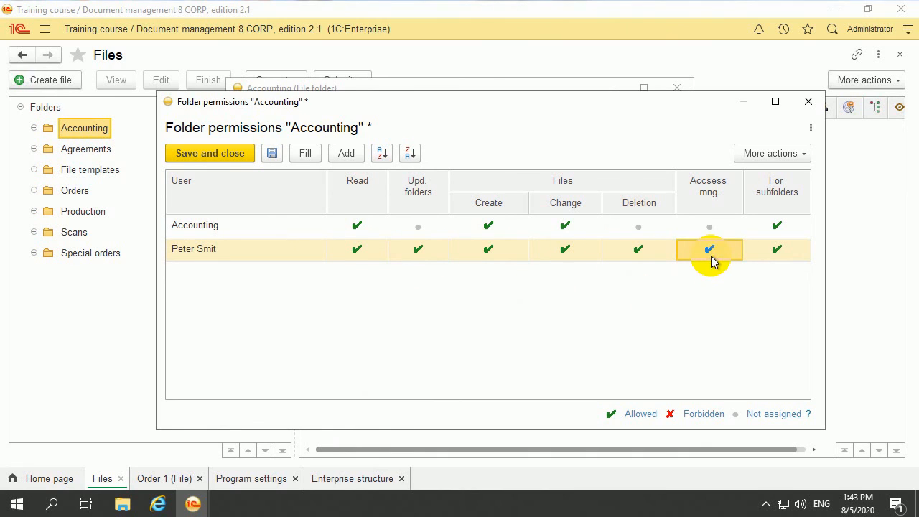
click(205, 153)
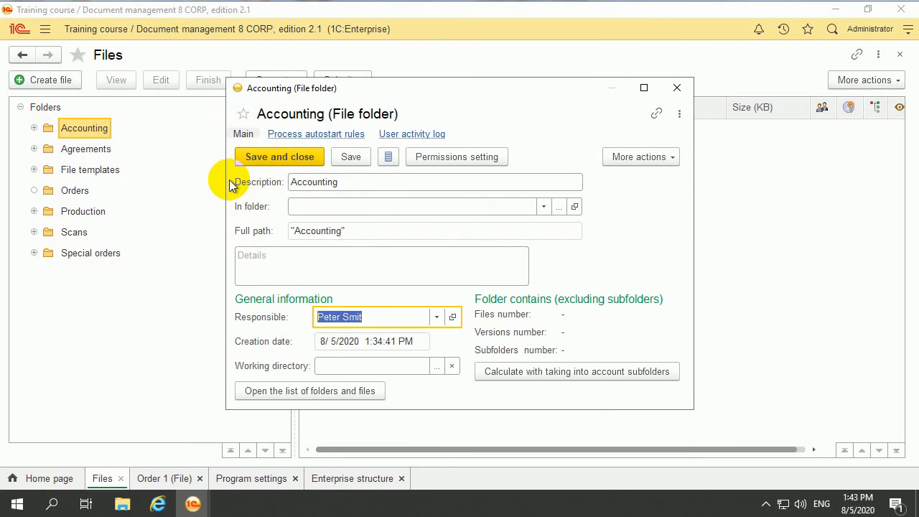
Review the saved permissions of the Accounting folder, and close the permissions and the folder form
click(457, 156)
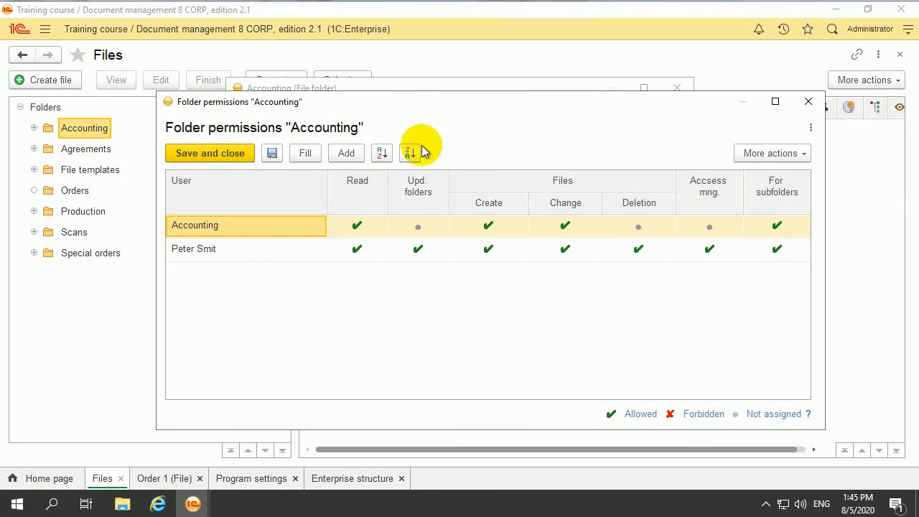
click(219, 155)
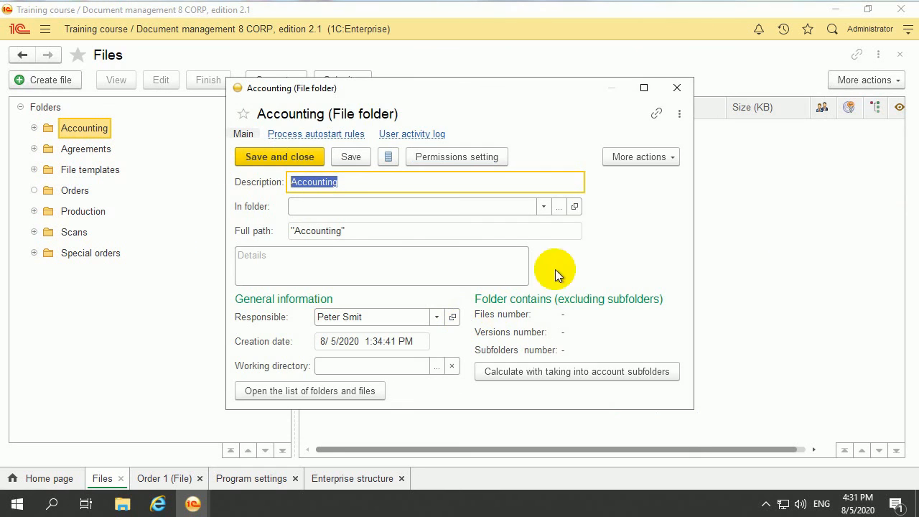
click(305, 157)
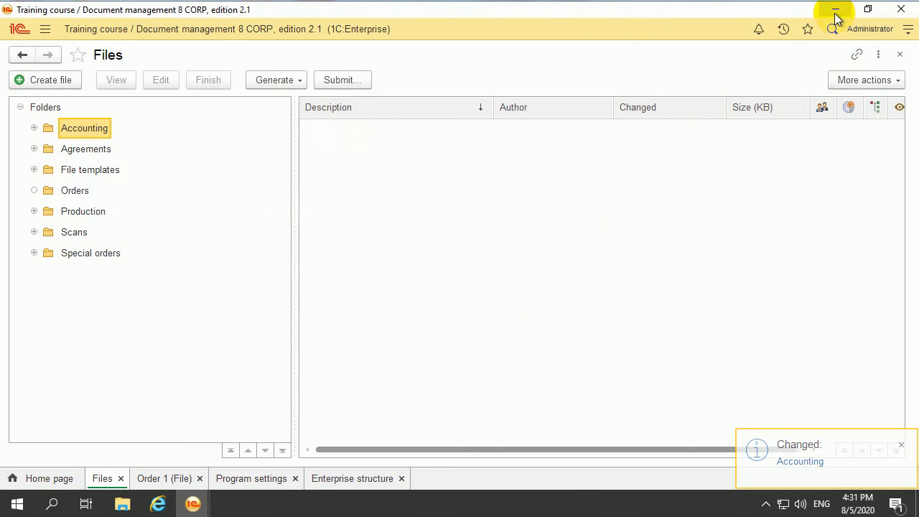
Start another 1C:Enterprise session of the Document Management infobase, signed in as the employee responsible for the Accounting folder
click(836, 12)
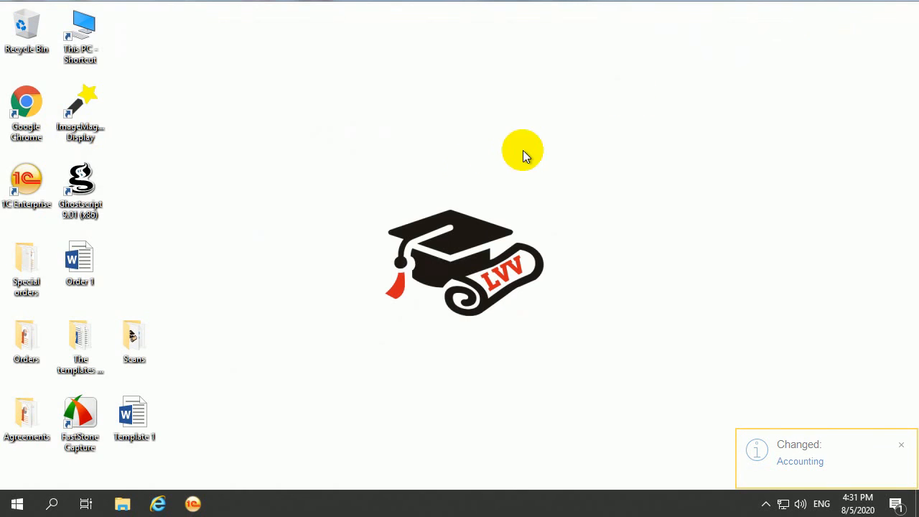
double_click(34, 198)
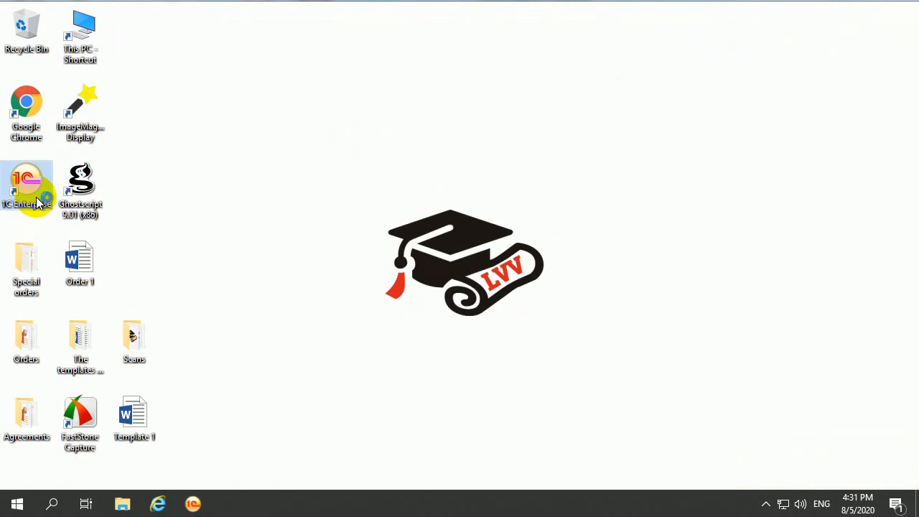
click(692, 264)
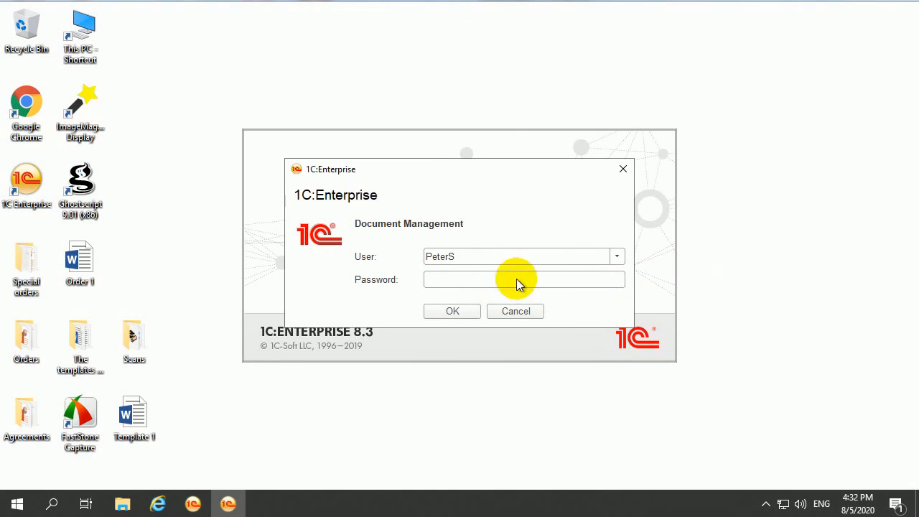
click(617, 258)
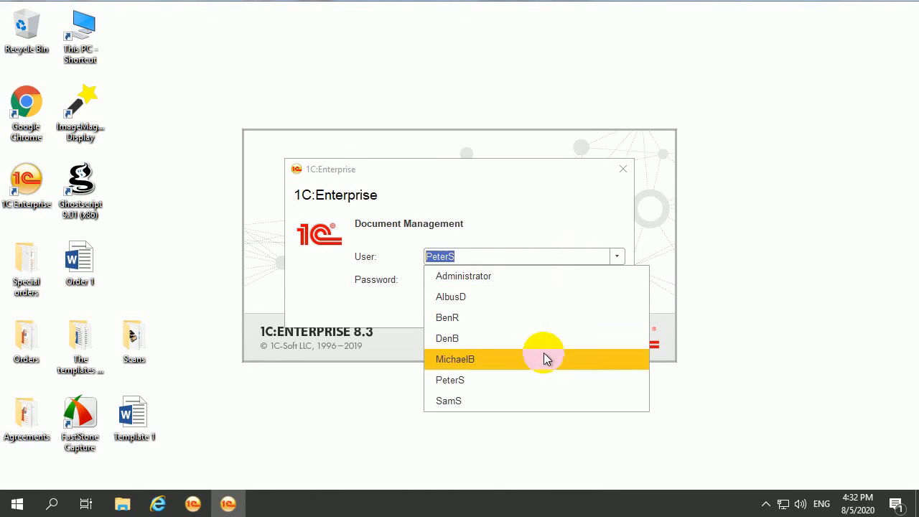
click(531, 380)
click(459, 313)
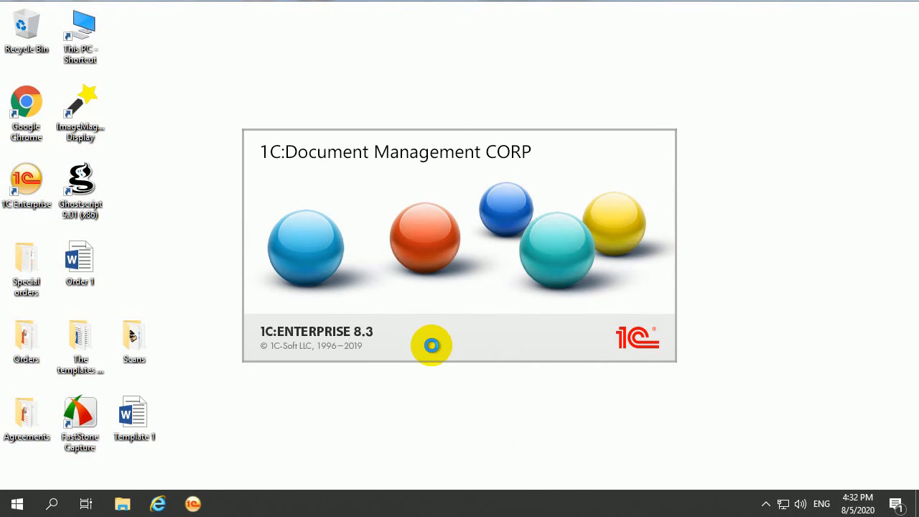
Open the Files list in the employee's session and show the contents of the Accounting folder
click(45, 28)
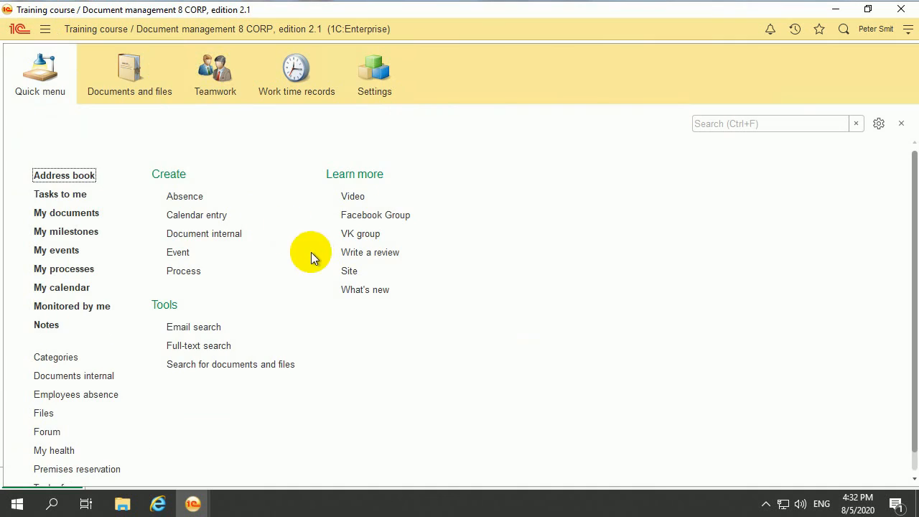
click(127, 99)
click(41, 201)
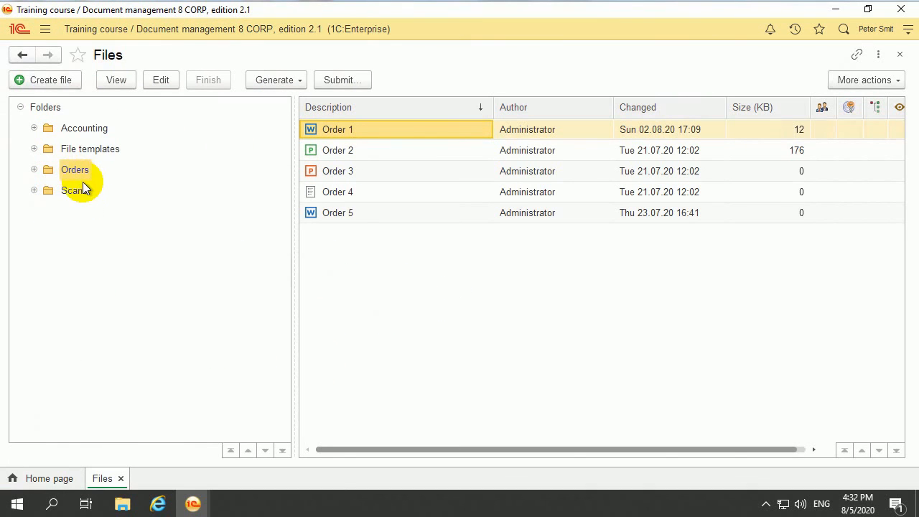
click(82, 131)
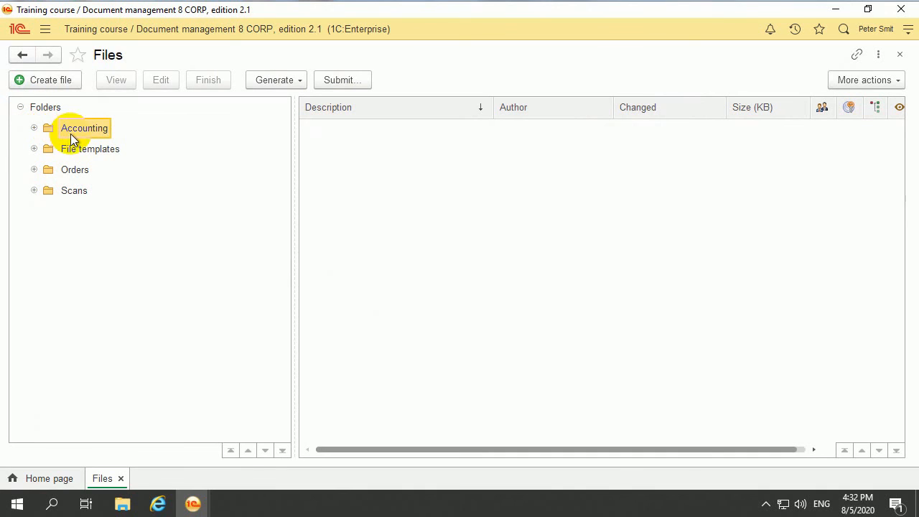
Create a subfolder named Common files inside the Accounting folder and save it
click(46, 128)
right_click(45, 128)
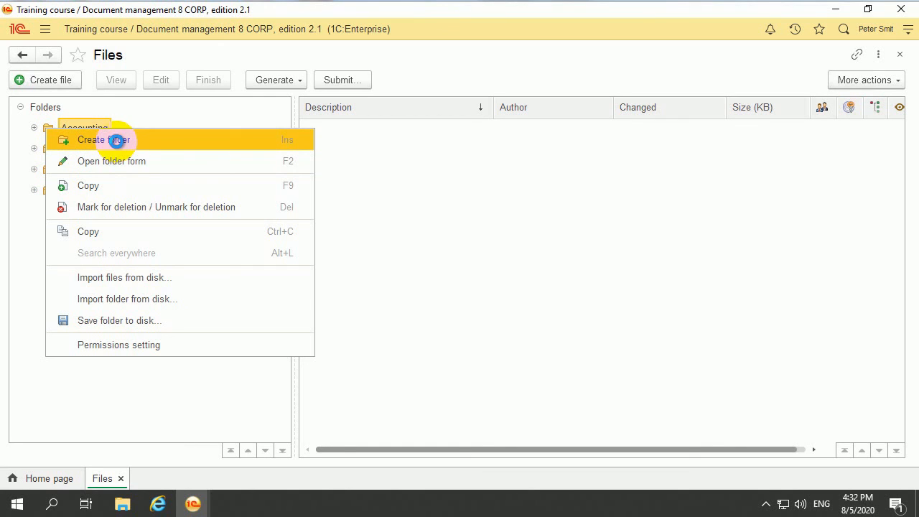
click(119, 143)
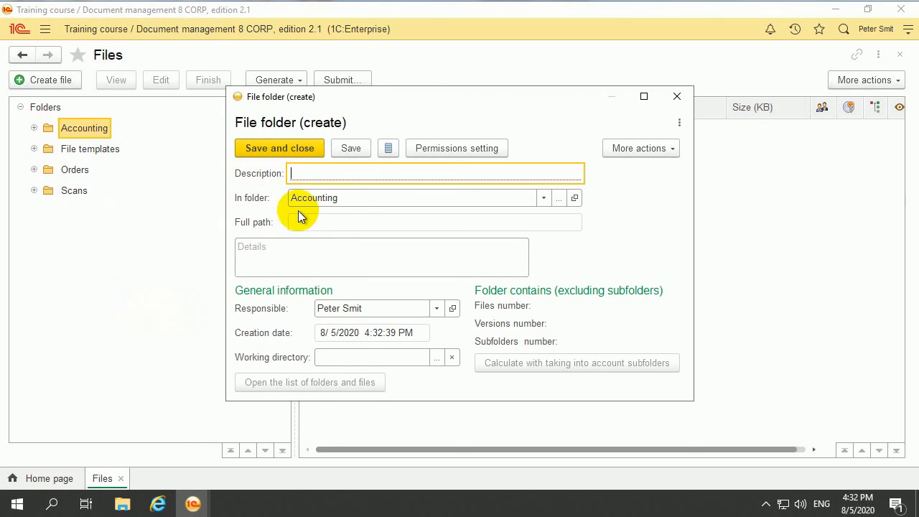
click(353, 199)
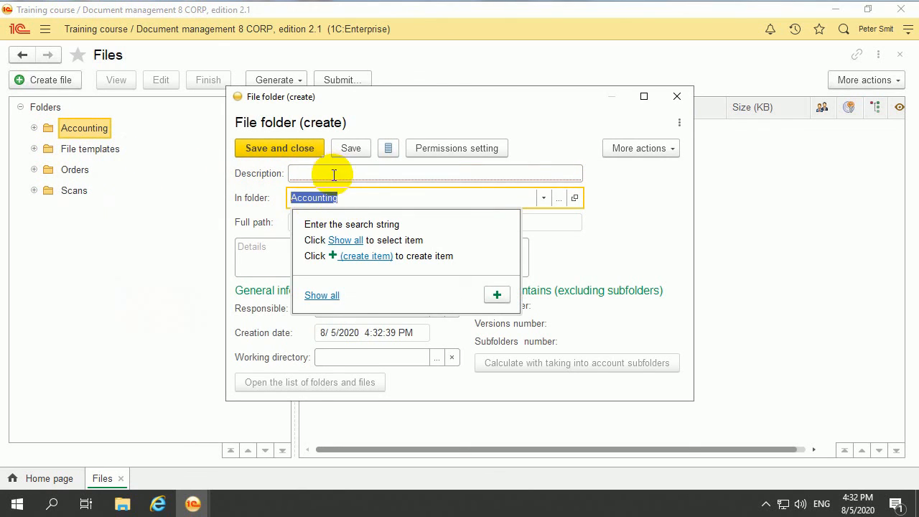
click(410, 173)
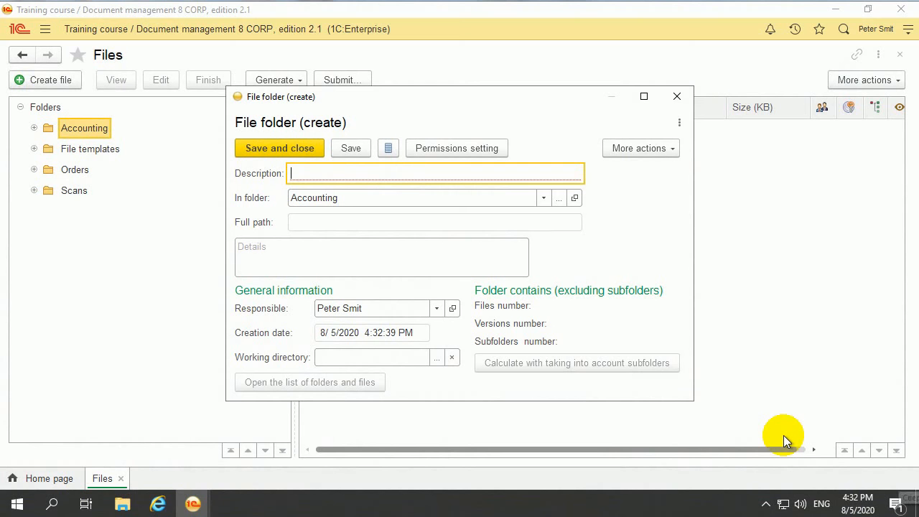
text(Common files)
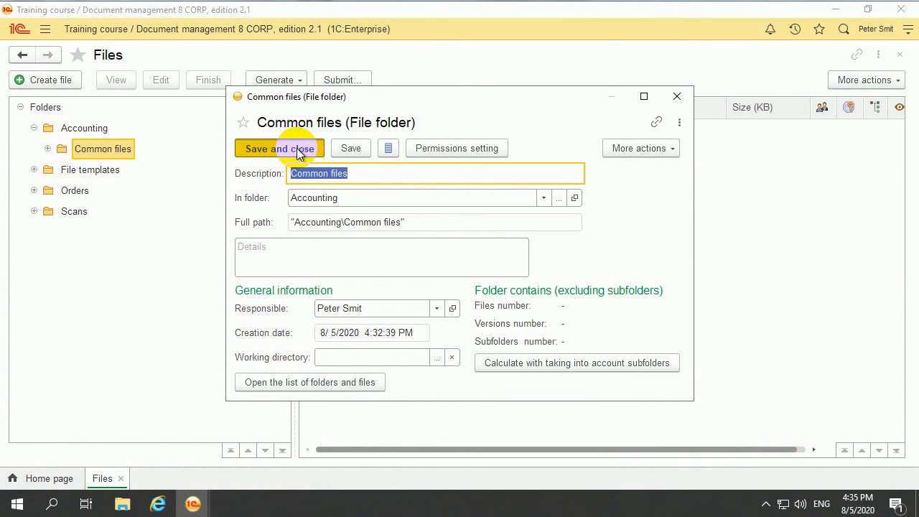
click(296, 148)
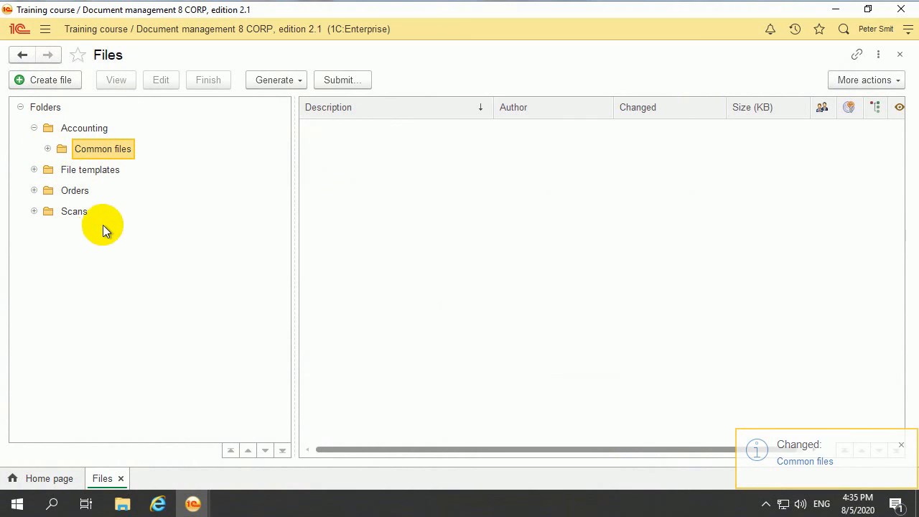
Start creating a top-level file folder in the employee's session, with Management as its description
click(53, 214)
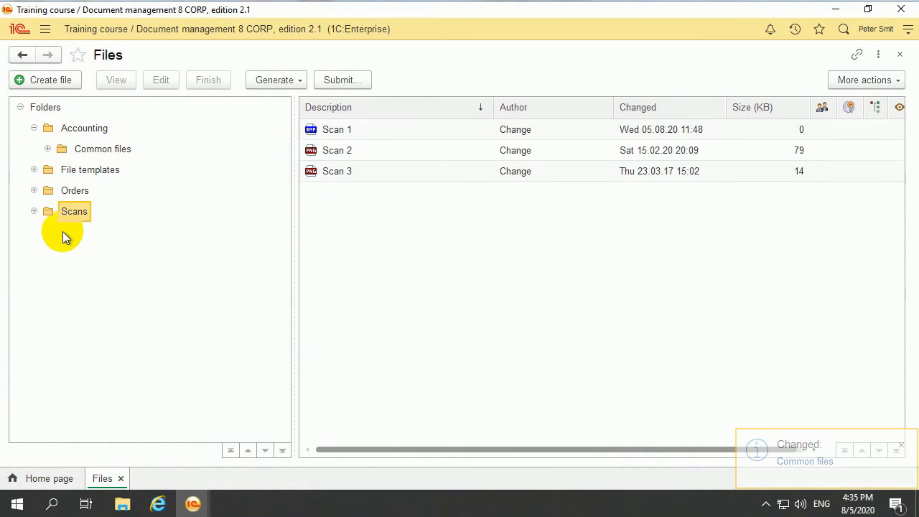
click(41, 110)
right_click(73, 267)
click(91, 271)
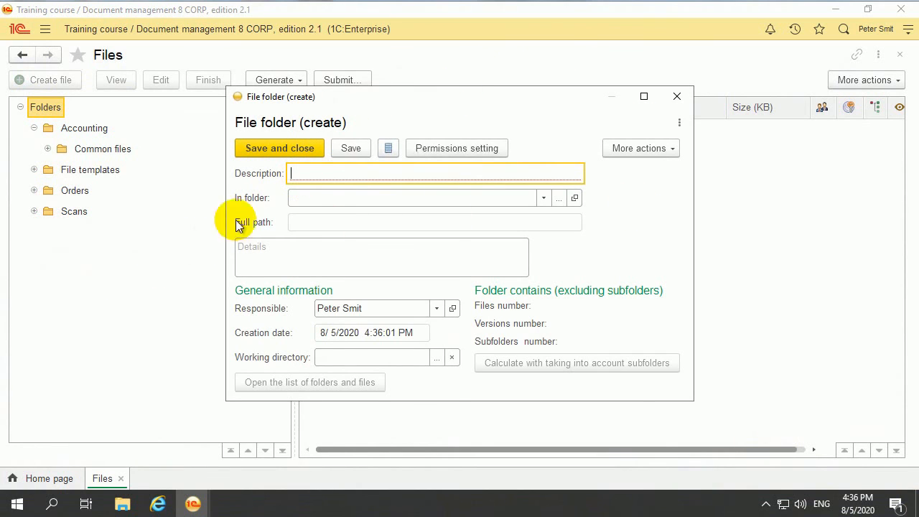
text(Mana)
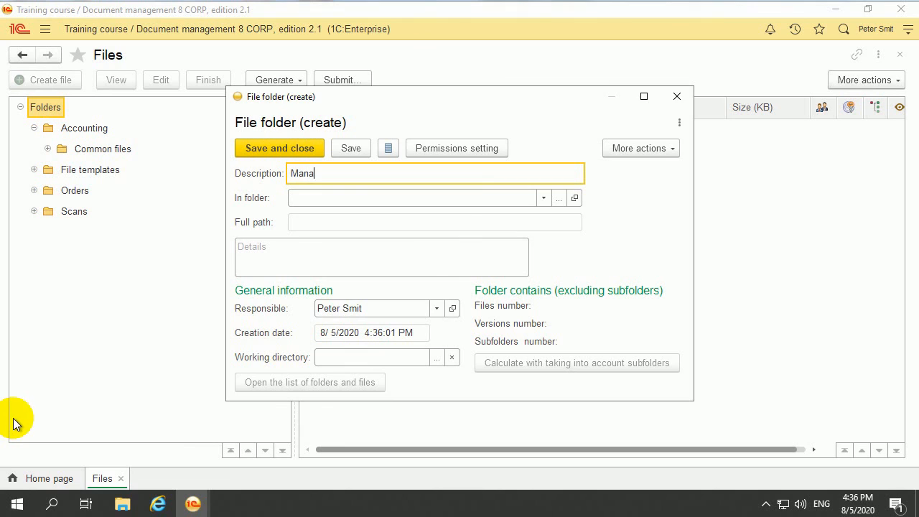
text(gement)
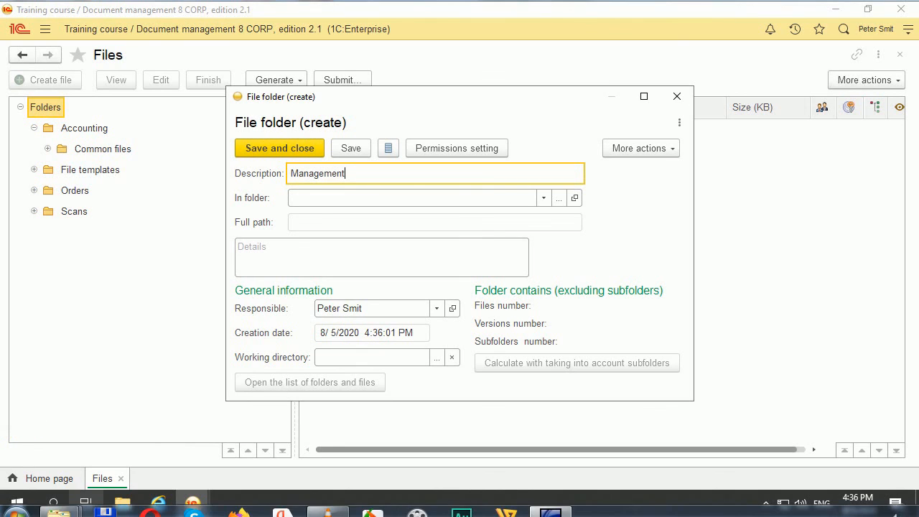
Switch to the administrator's session, check the departments in the enterprise structure, and return to the Files list
mouse_move(193, 505)
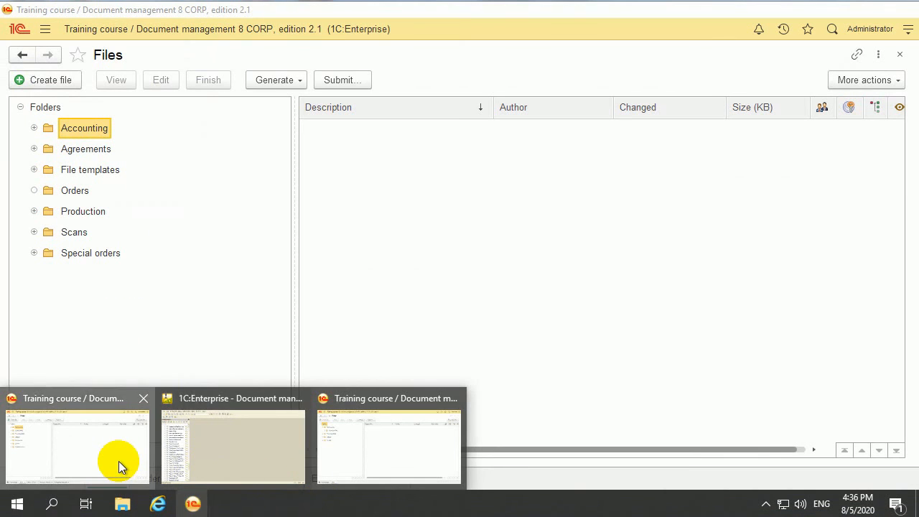
click(118, 461)
click(352, 479)
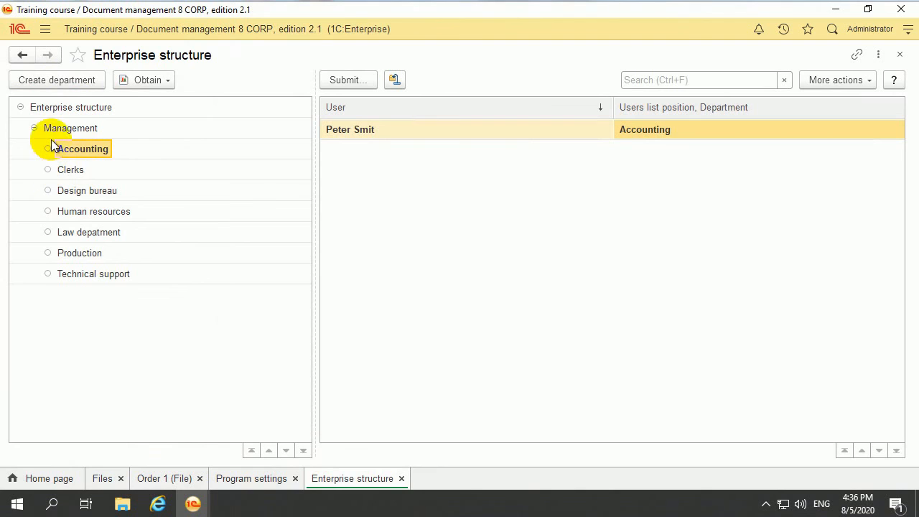
click(27, 55)
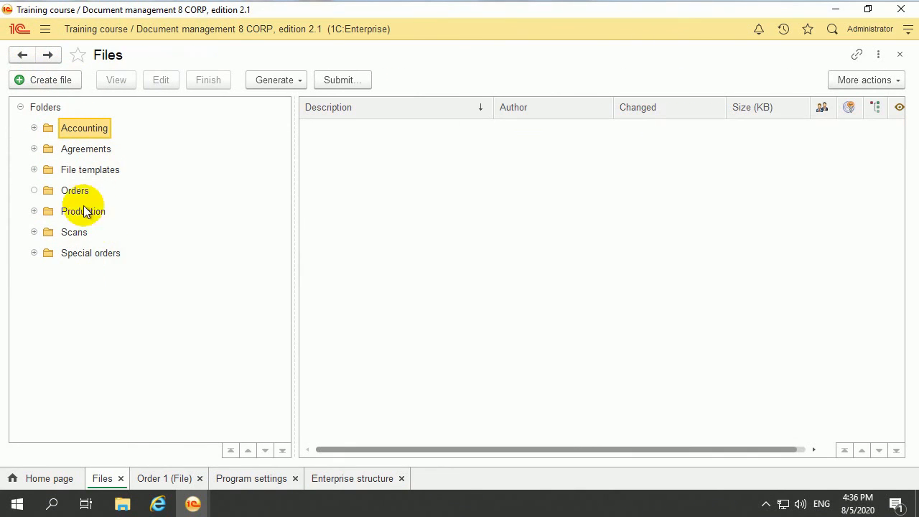
Start a new file folder in the administrator's session, described as Management, and clear its parent folder so it sits at the top level
right_click(88, 285)
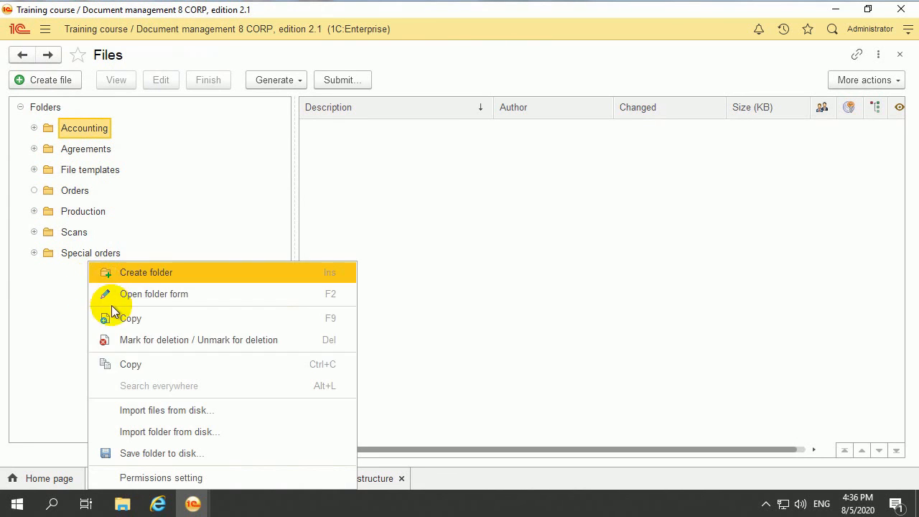
click(155, 271)
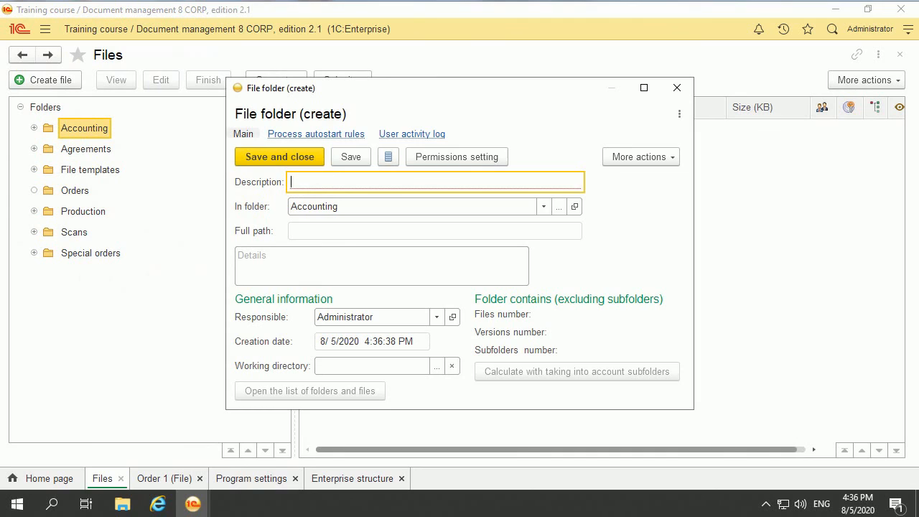
text(M )
text(na)
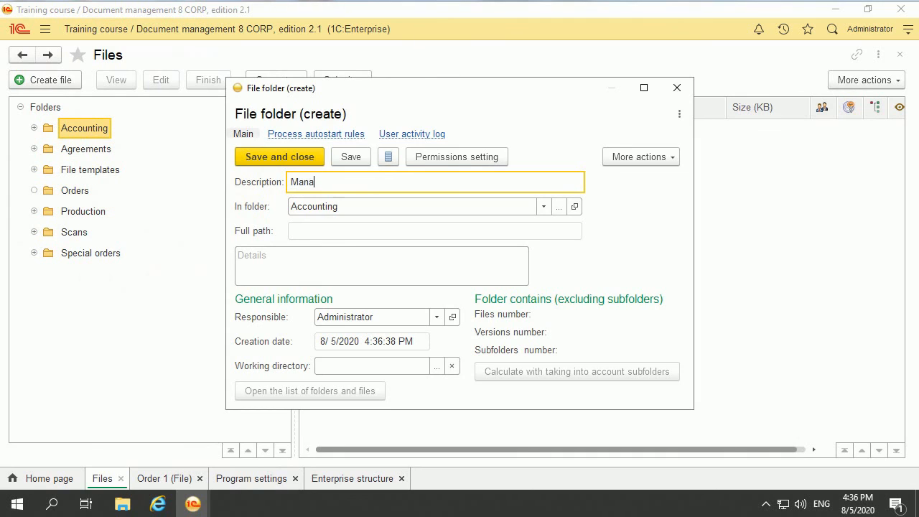
text(gement)
click(490, 209)
key(BackSpace)
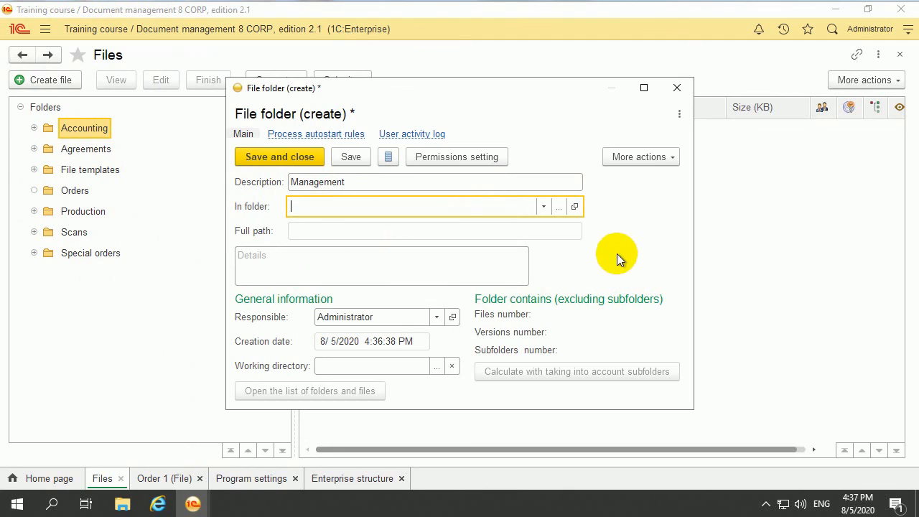
Look up the employees of the Management department in the enterprise structure and return to the new folder's form
click(437, 317)
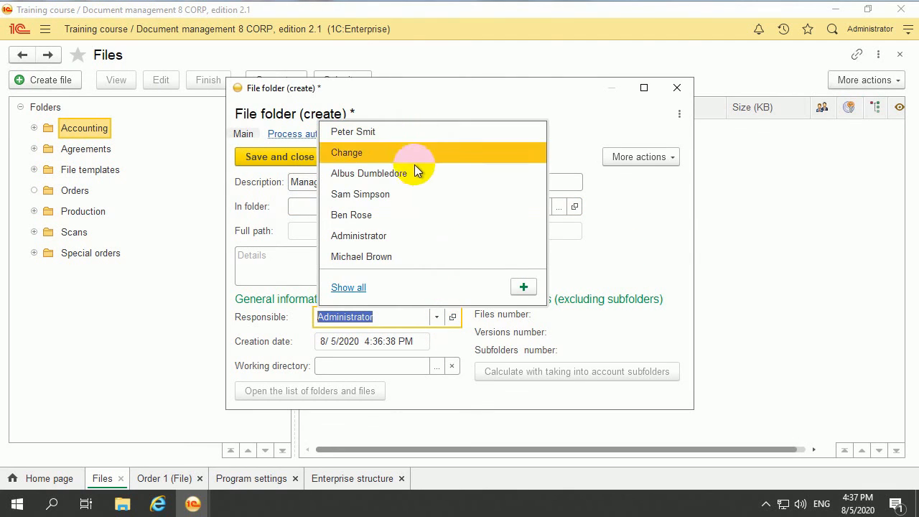
click(331, 477)
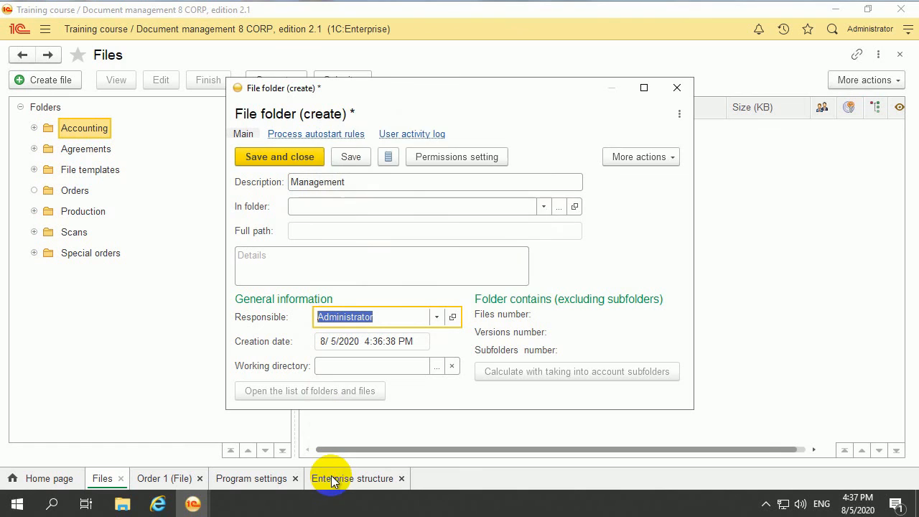
click(351, 472)
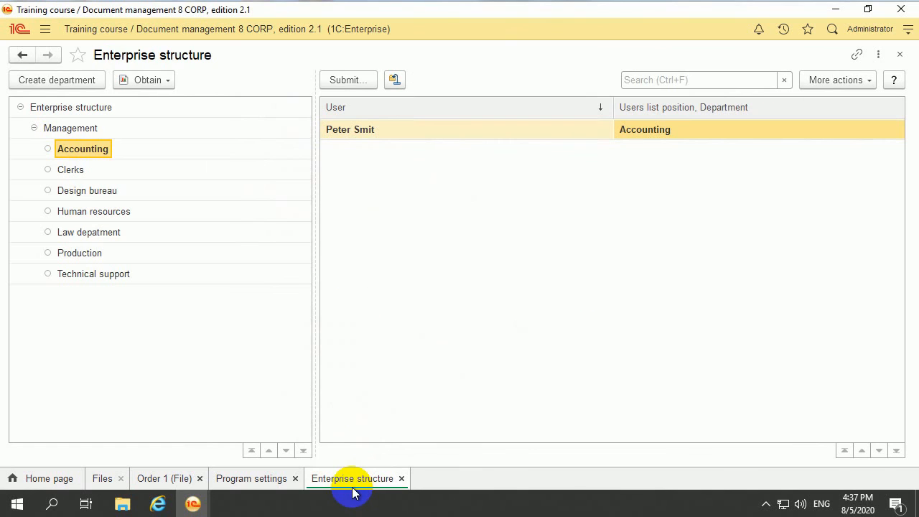
click(92, 130)
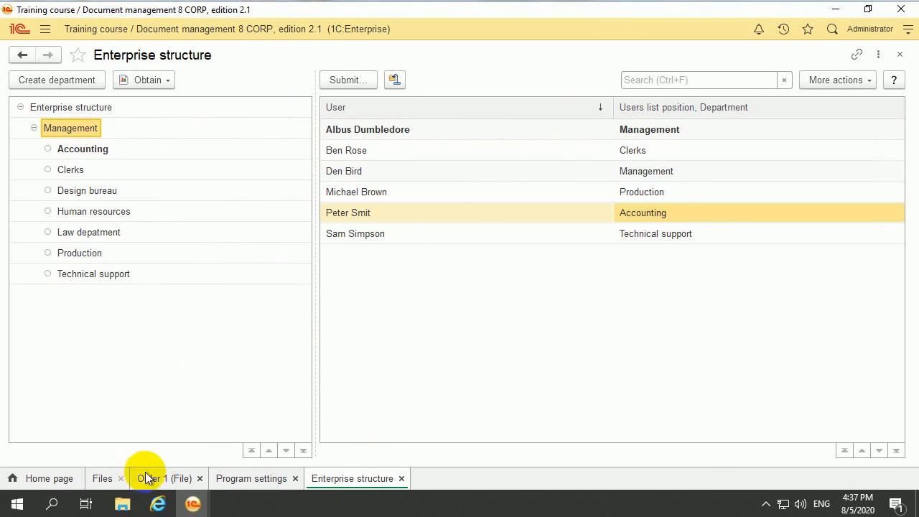
click(105, 481)
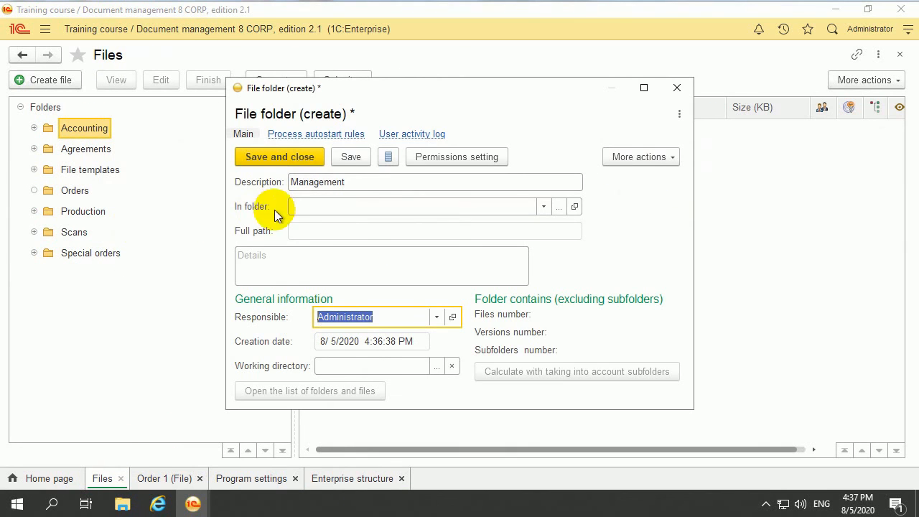
Set the head of the Management department as the folder's responsible employee, and save and close the folder
click(436, 317)
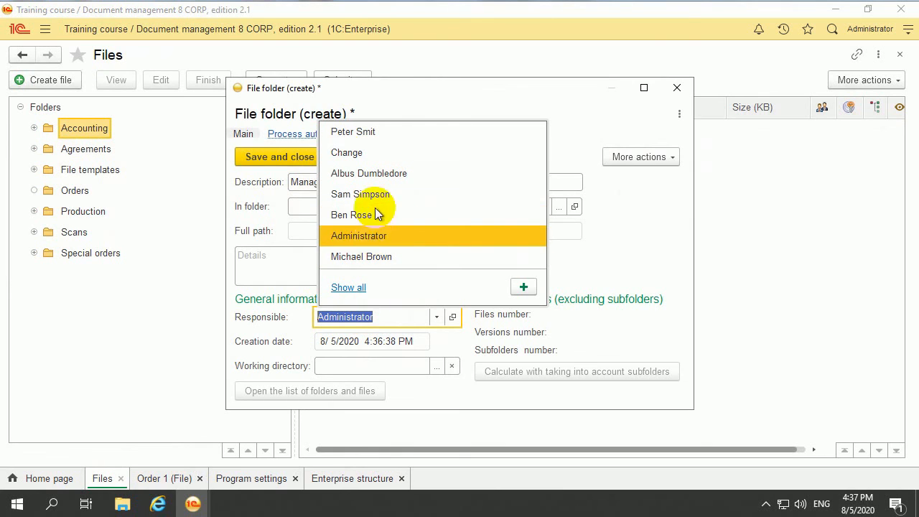
click(365, 174)
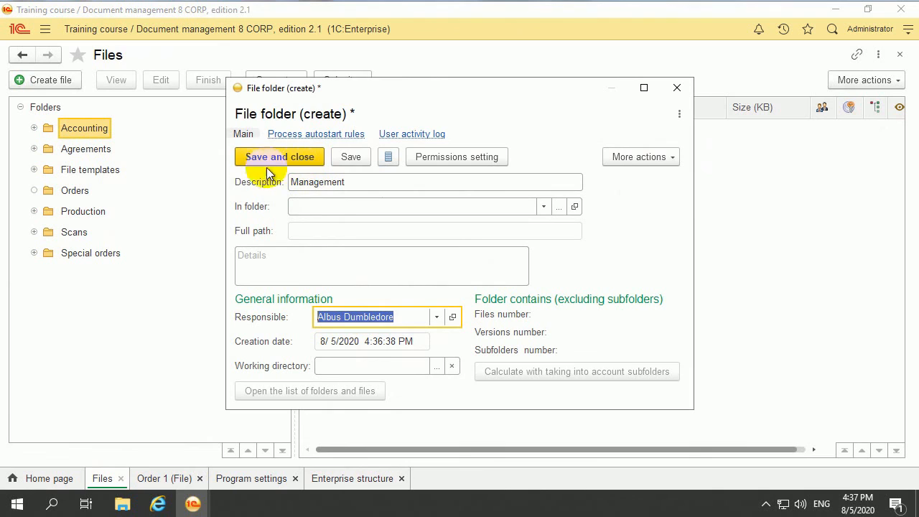
click(287, 158)
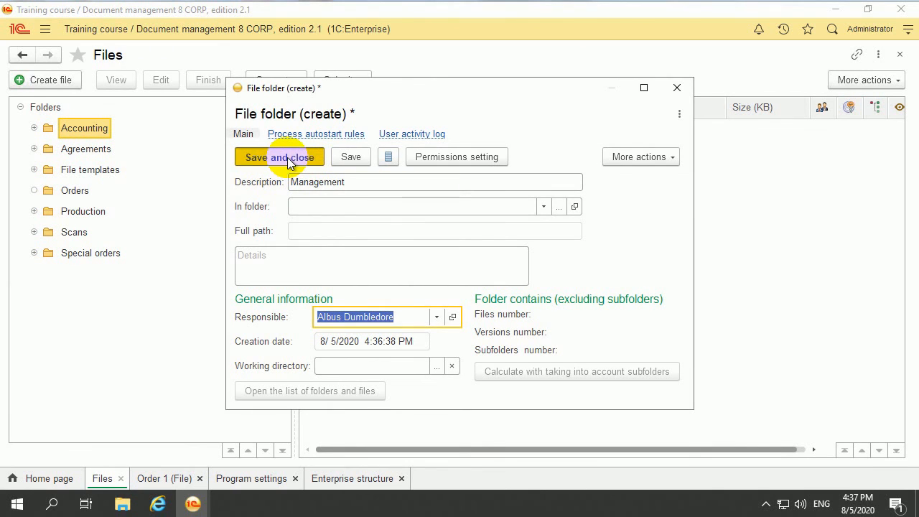
Open the Management folder's permissions and add All users with read access that also covers subfolders
right_click(103, 194)
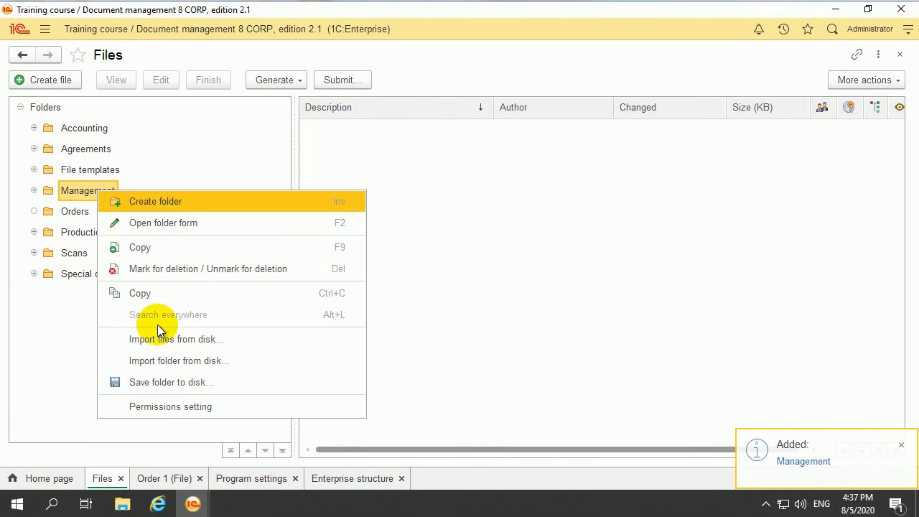
click(171, 406)
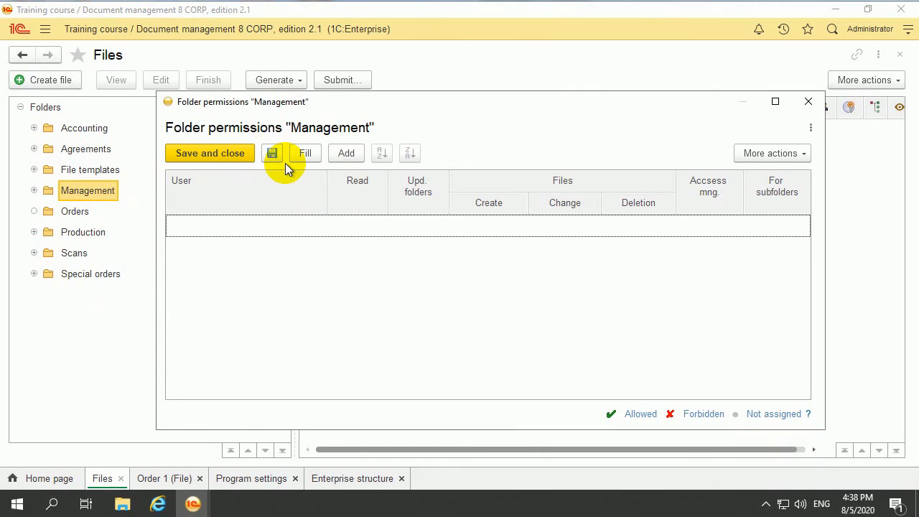
click(348, 156)
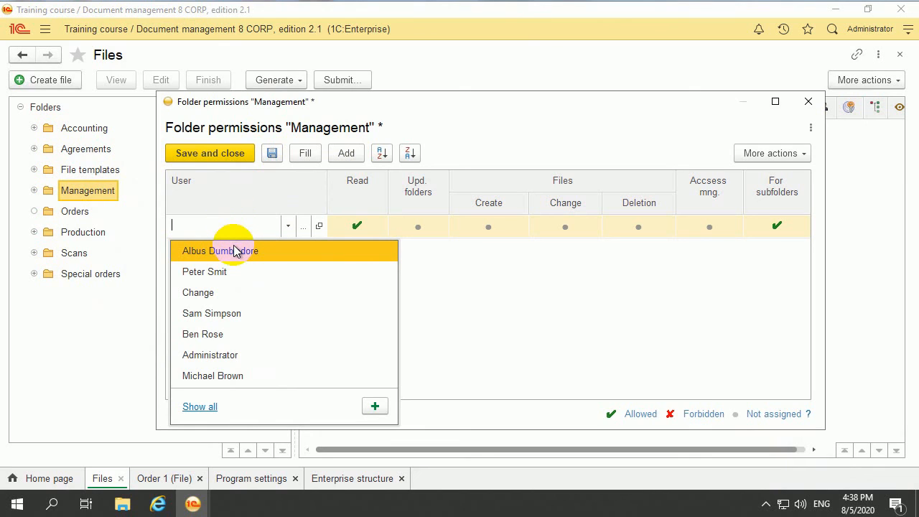
text(Al)
click(246, 273)
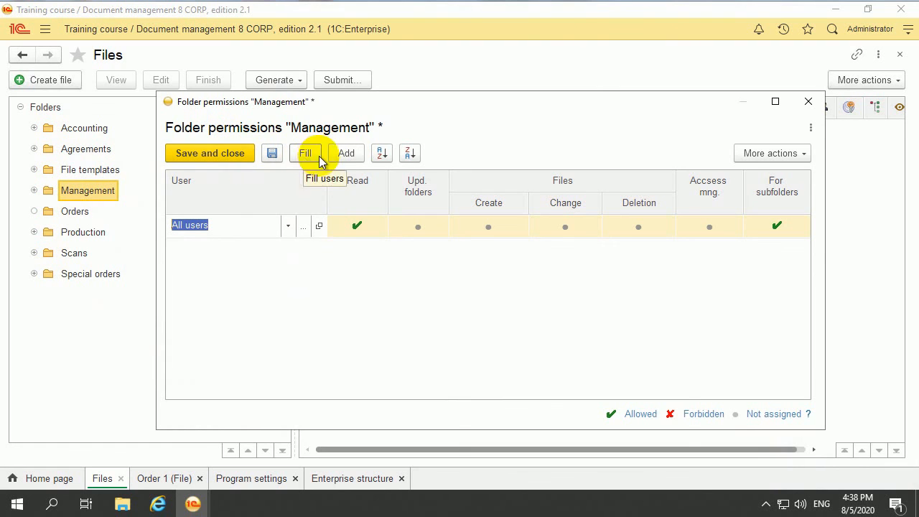
Add the responsible employee to the Management folder's permissions, allowing folder updates, file creation, change and deletion, and access management, and save them
click(345, 153)
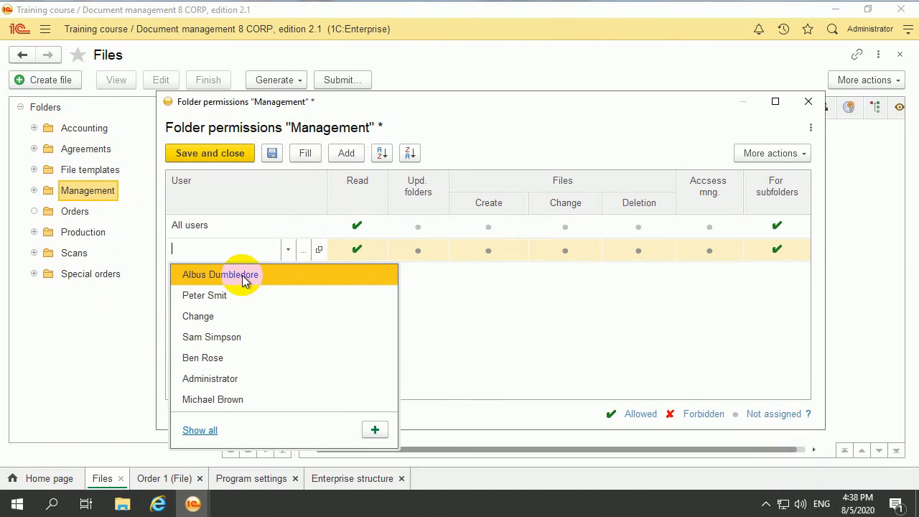
click(242, 274)
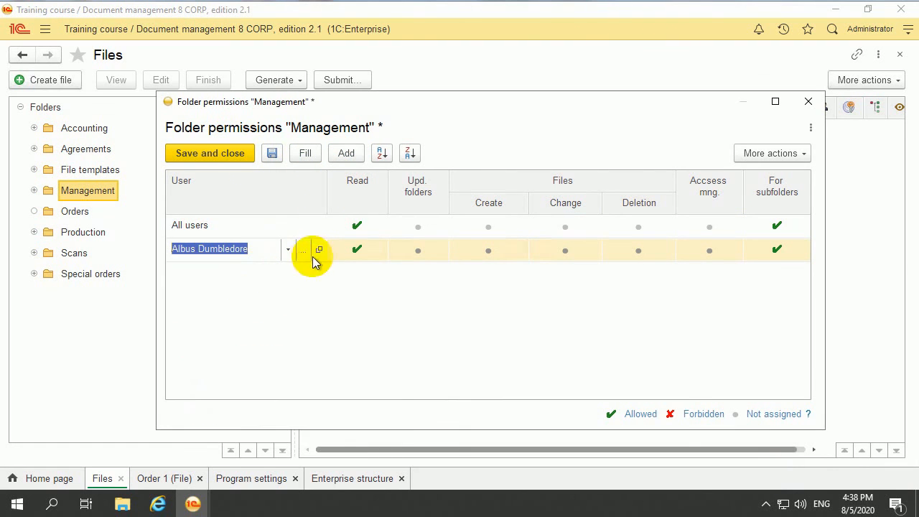
click(425, 252)
click(482, 251)
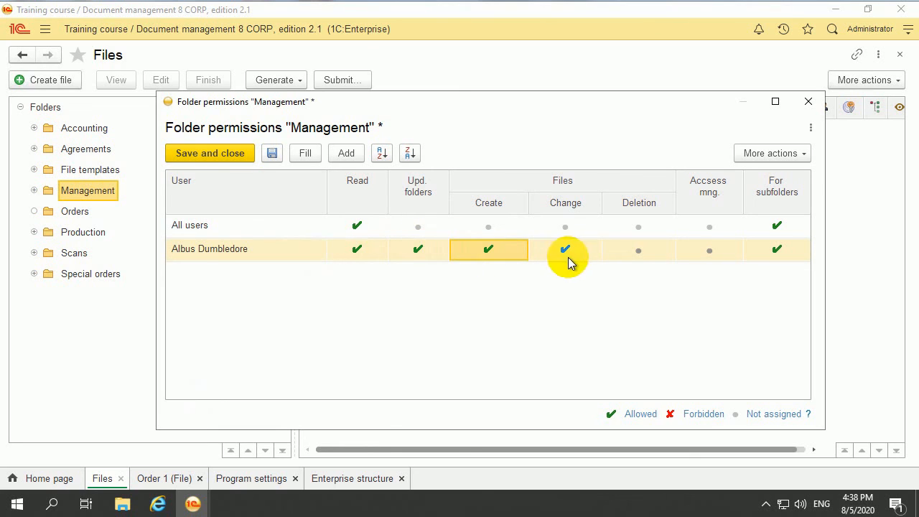
click(646, 250)
click(698, 251)
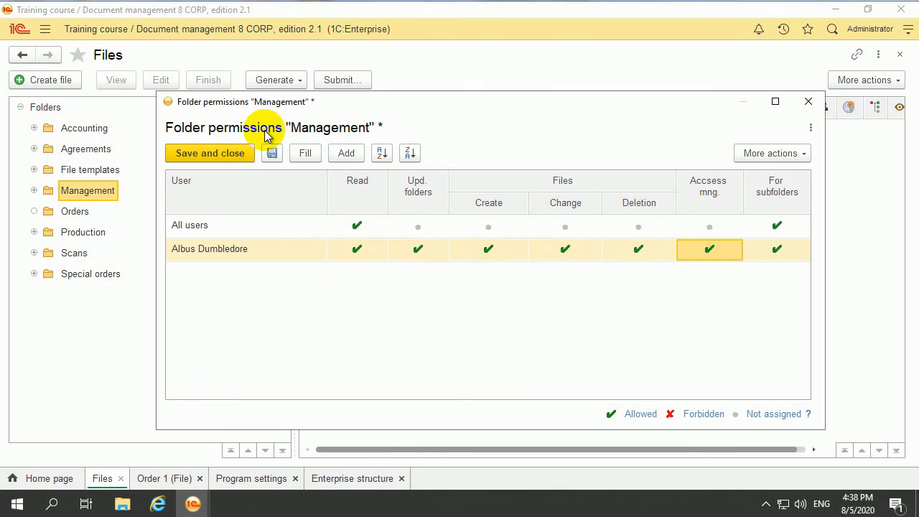
click(226, 154)
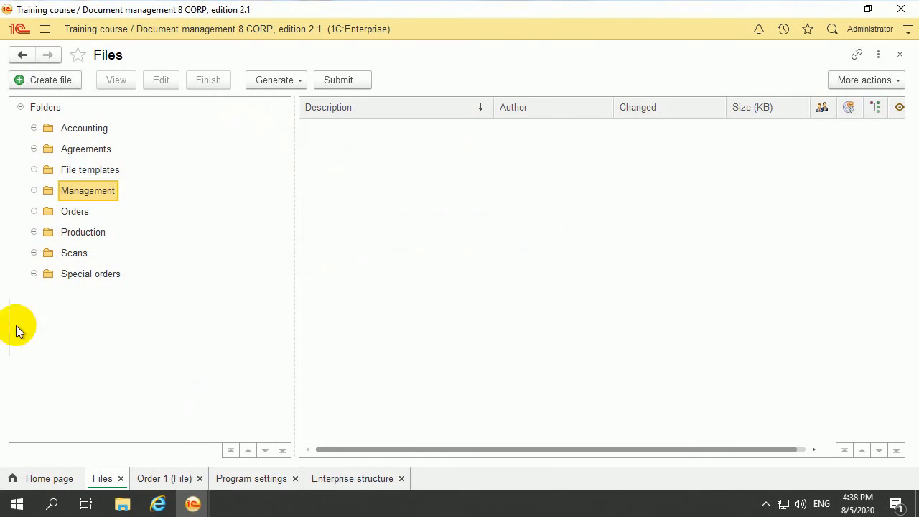
click(35, 190)
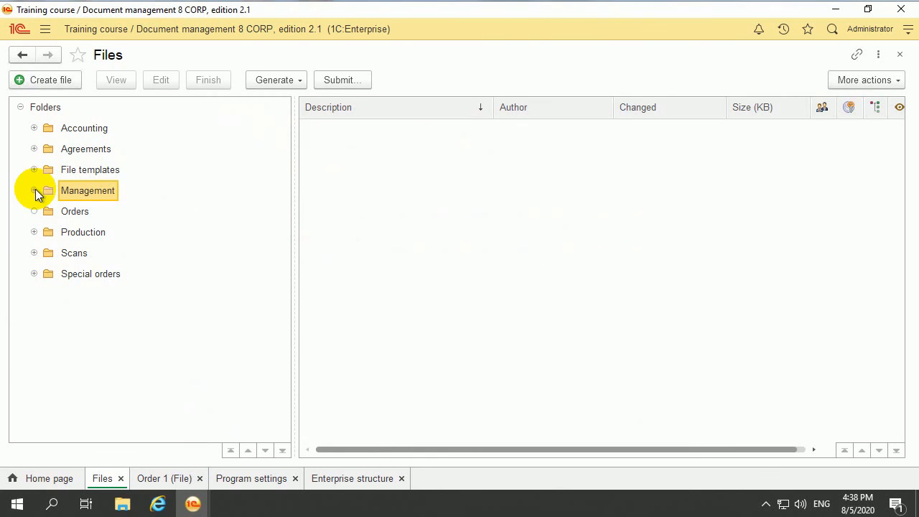
Create a subfolder named Common files in the Management folder with the department head as responsible employee, then save and close it
right_click(72, 191)
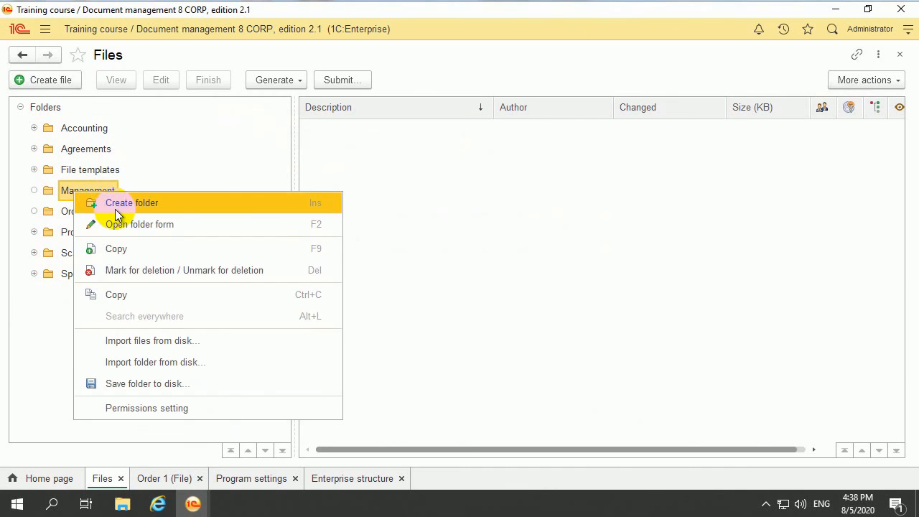
click(116, 207)
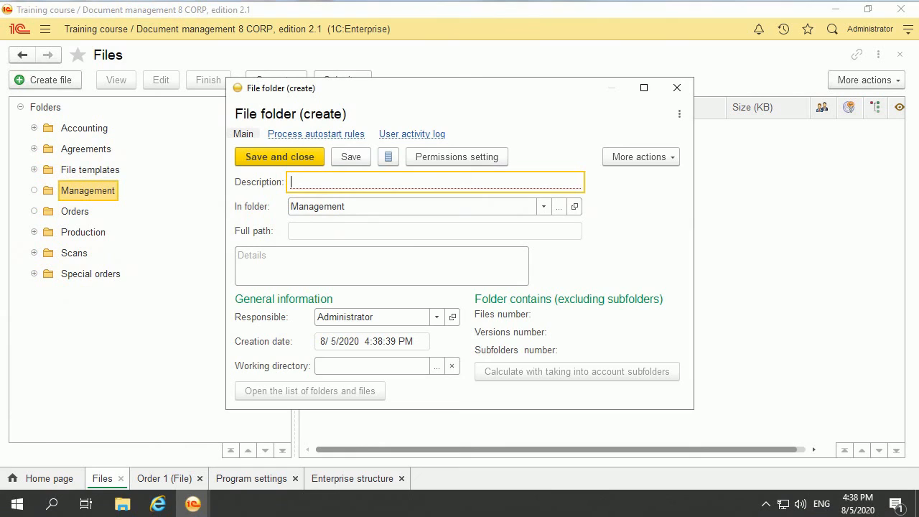
text(Co)
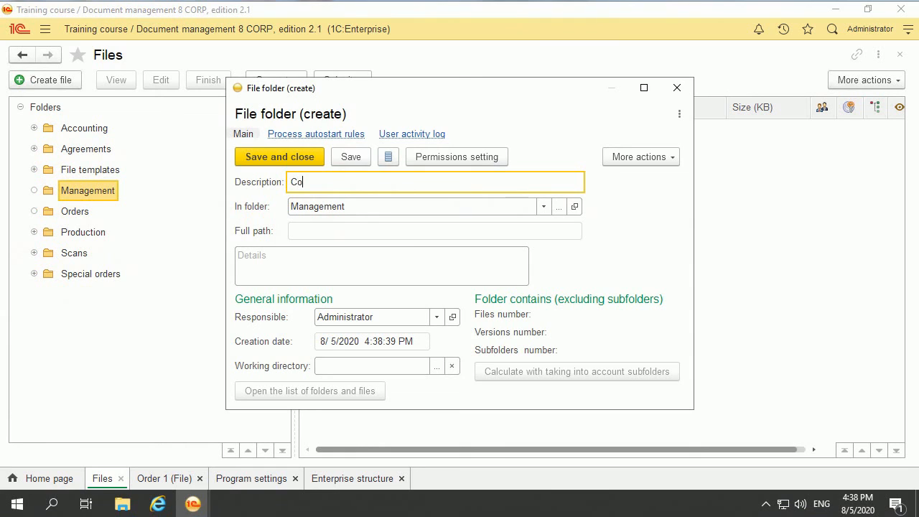
text(mmon files)
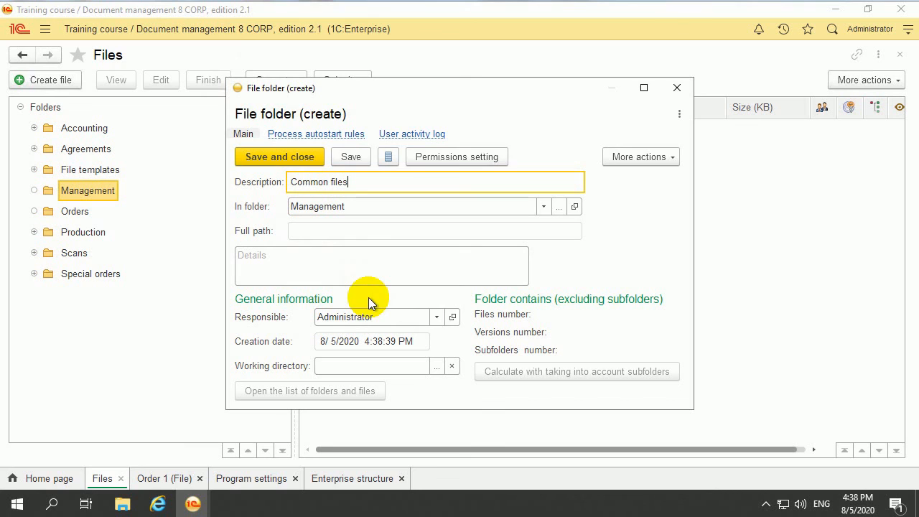
click(432, 317)
click(394, 130)
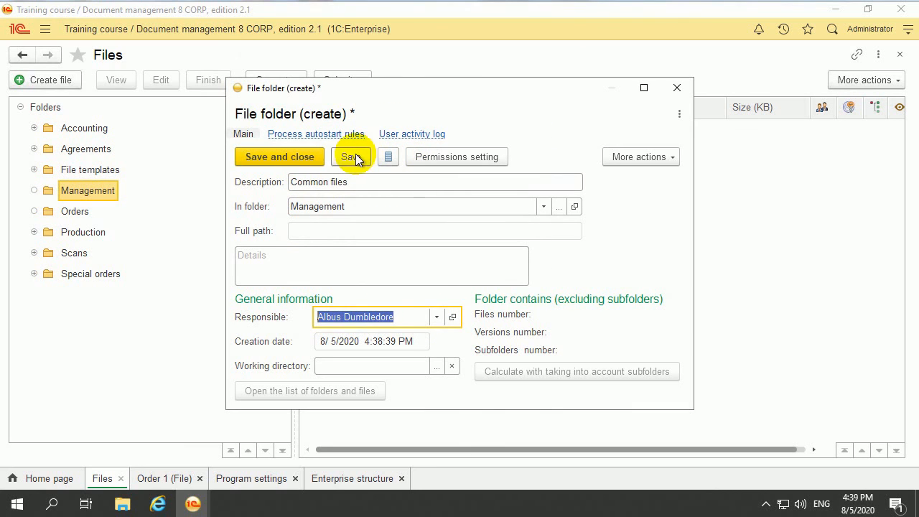
click(302, 157)
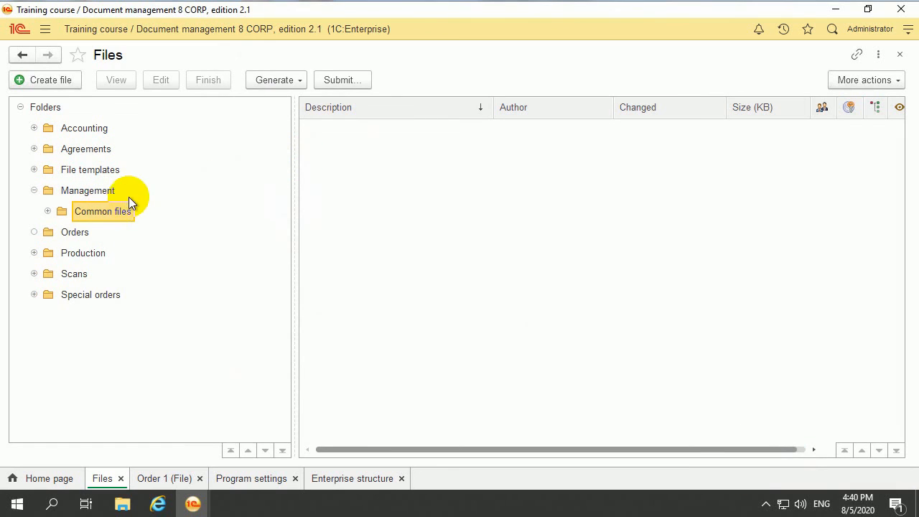
Create a second subfolder in Management named Future projects with the department head as responsible employee, then save and close it
right_click(86, 196)
click(177, 202)
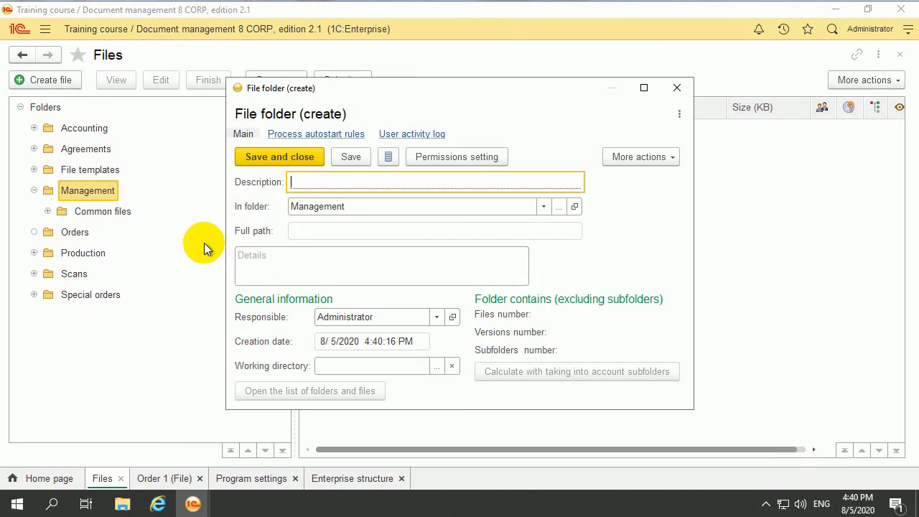
text(Future)
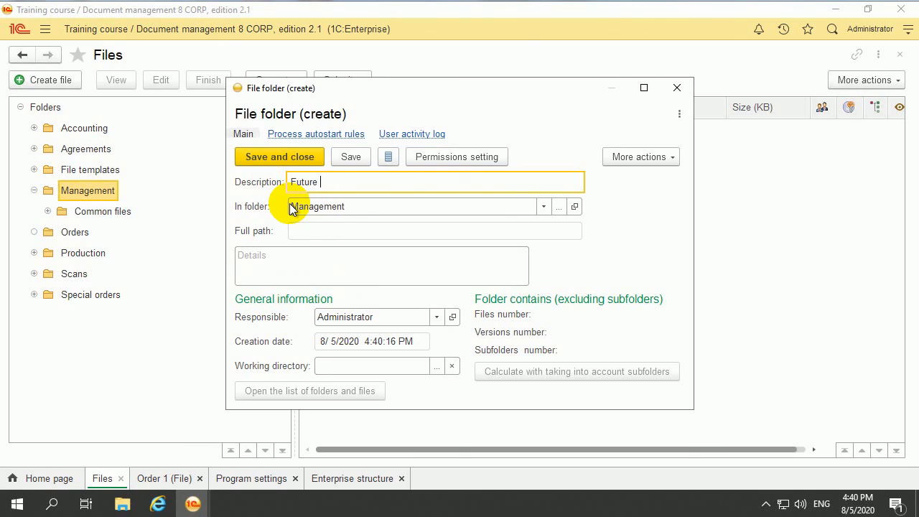
text( pro)
text(ject)
key(BackSpace)
key(BackSpace)
key(BackSpace)
key(BackSpace)
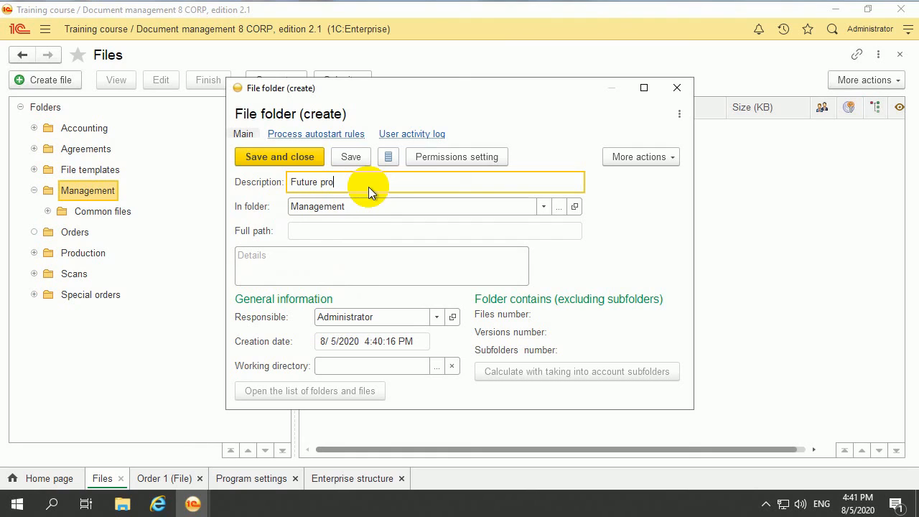
text(jec)
click(438, 316)
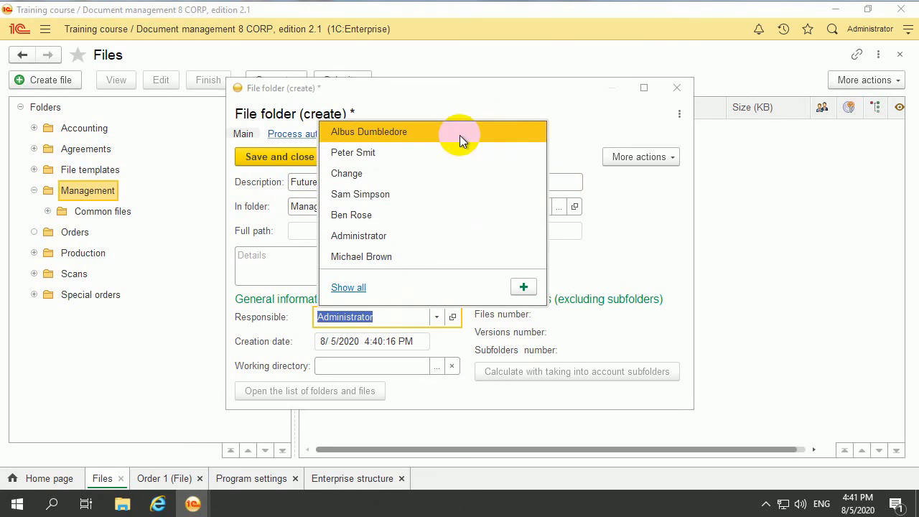
click(460, 136)
click(308, 159)
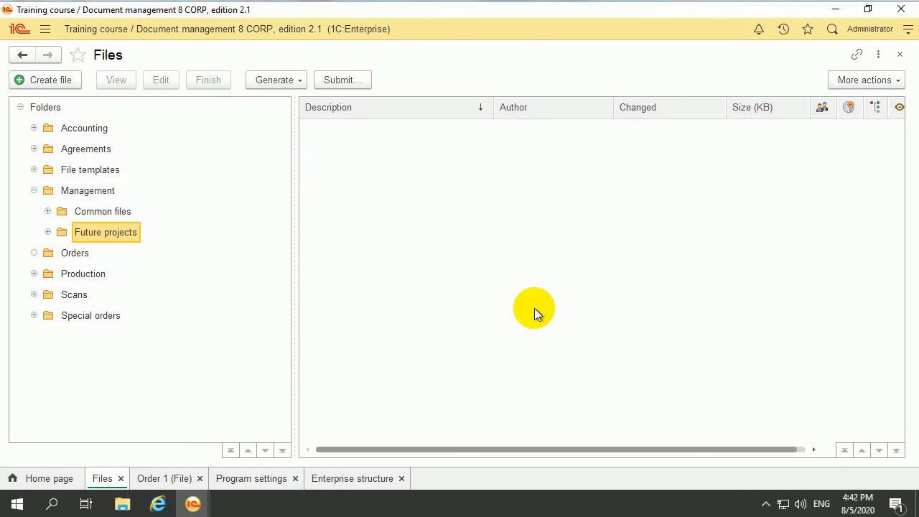
Forbid extending the All users permissions to subfolders in the Management folder's permissions, and save and close them
click(90, 192)
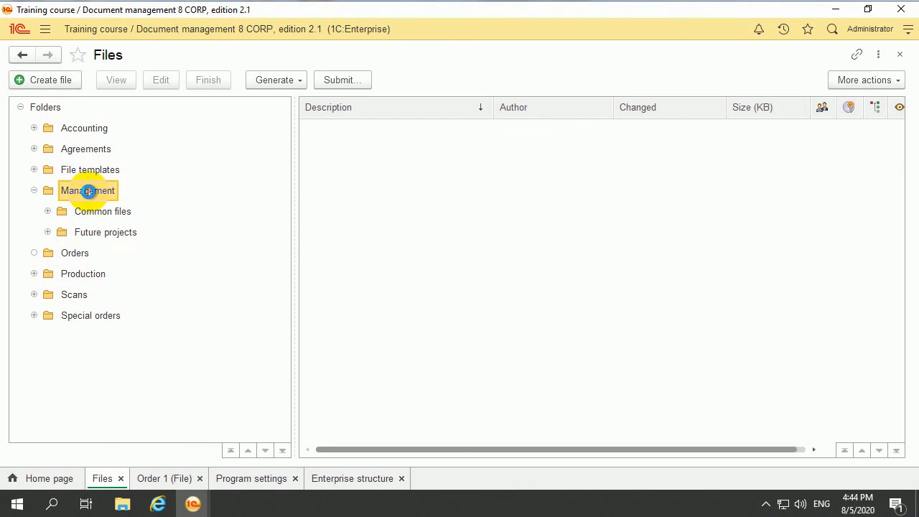
right_click(89, 192)
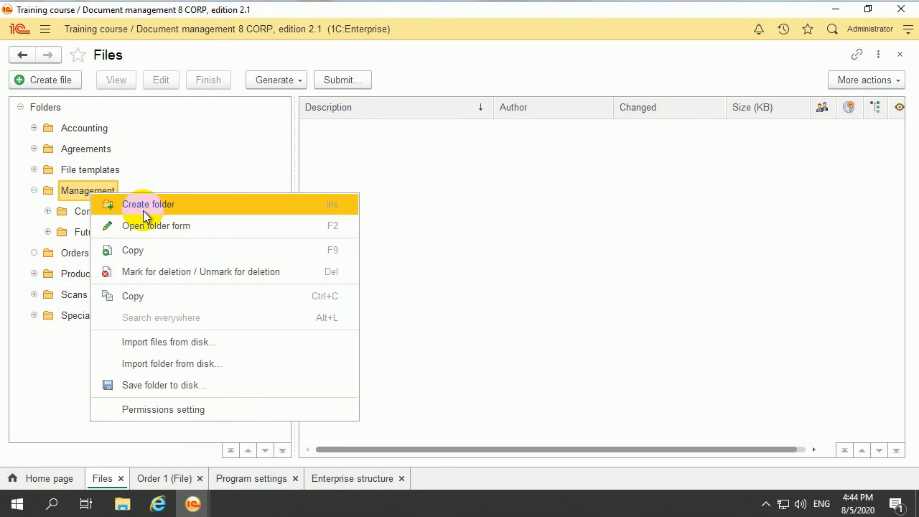
click(189, 411)
click(769, 251)
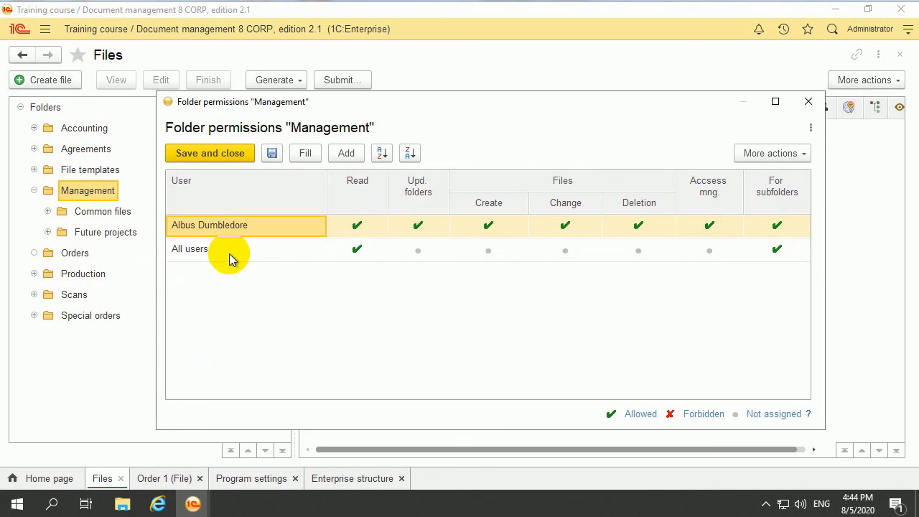
click(775, 250)
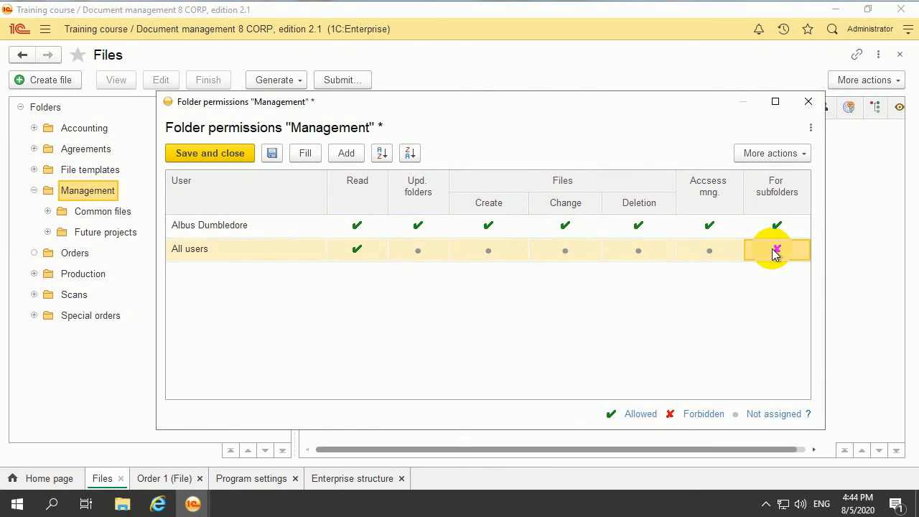
click(201, 164)
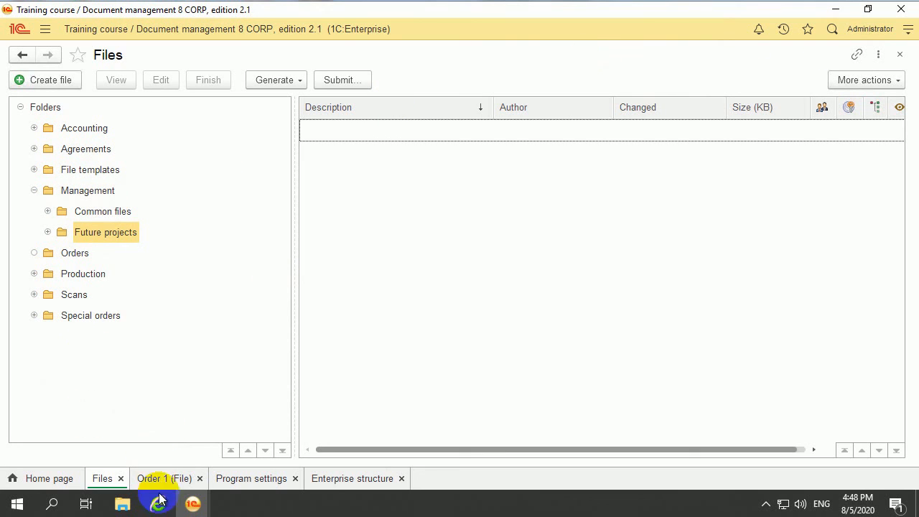
Switch to the employee's session, discard the unsaved Management folder form, and close that session
click(192, 505)
click(395, 434)
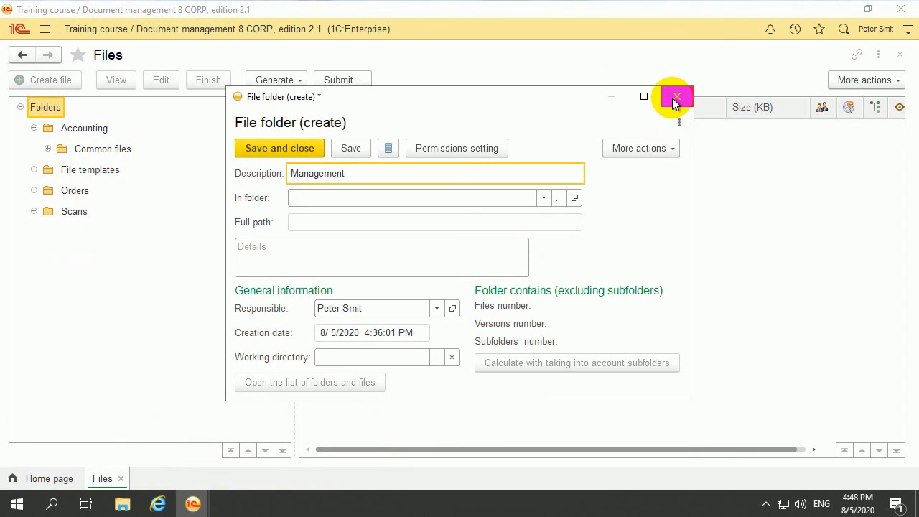
click(675, 98)
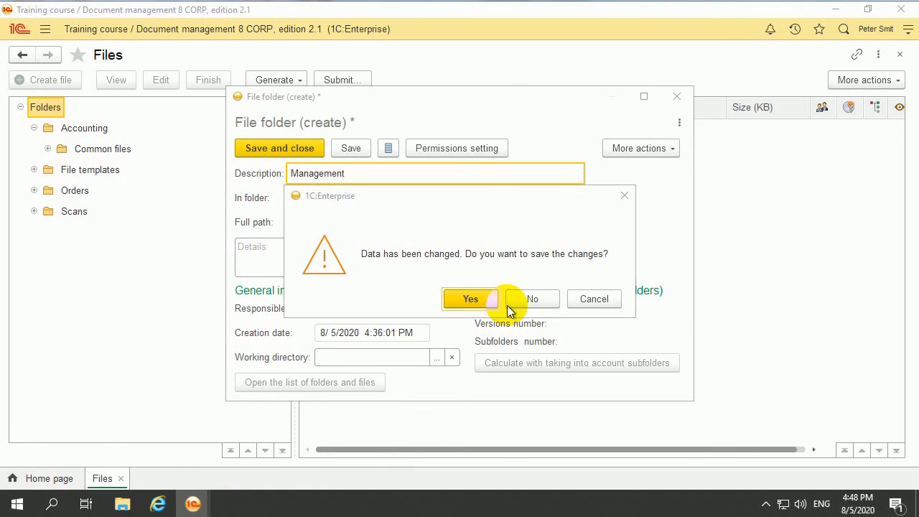
click(511, 300)
click(899, 8)
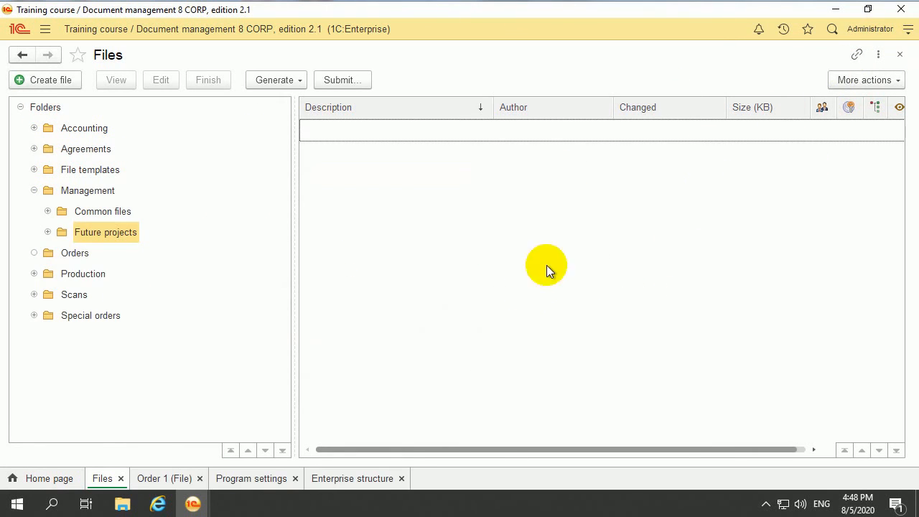
click(35, 190)
click(34, 190)
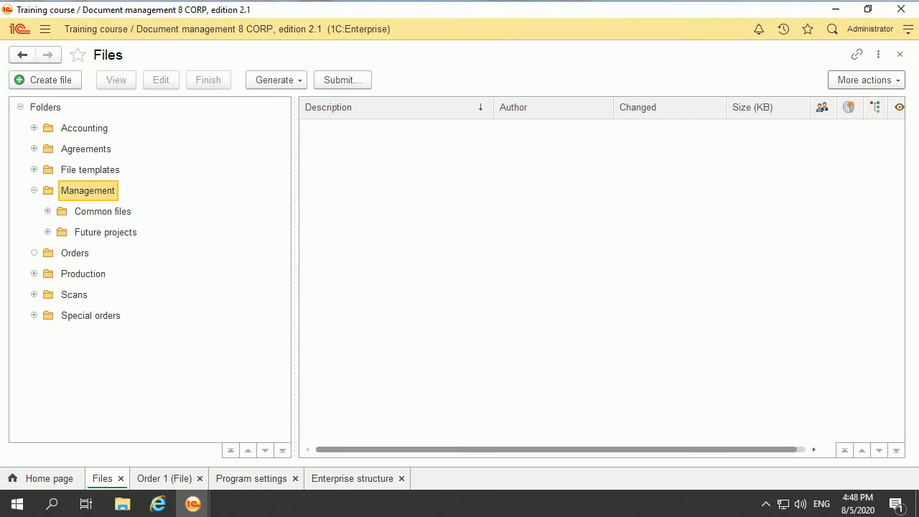
Start the Document Management infobase in a new 1C:Enterprise session and sign in as the same employee
click(835, 14)
double_click(22, 190)
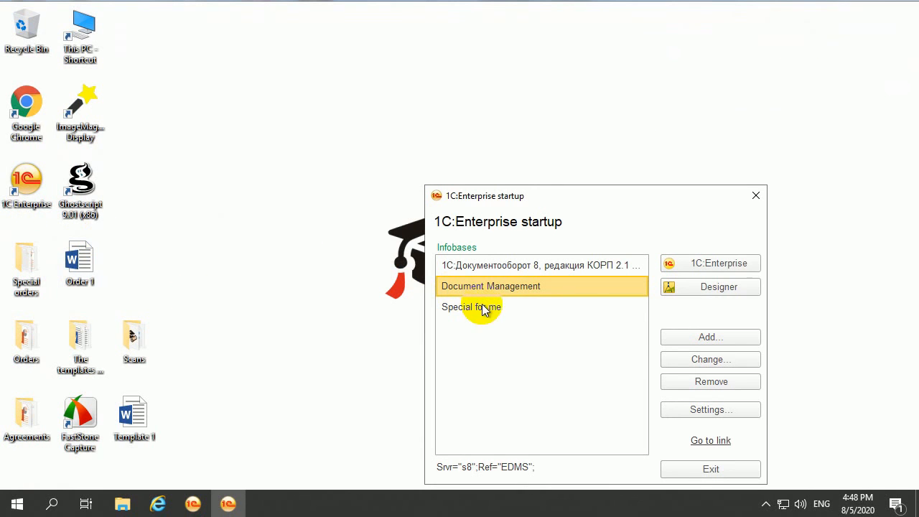
click(729, 262)
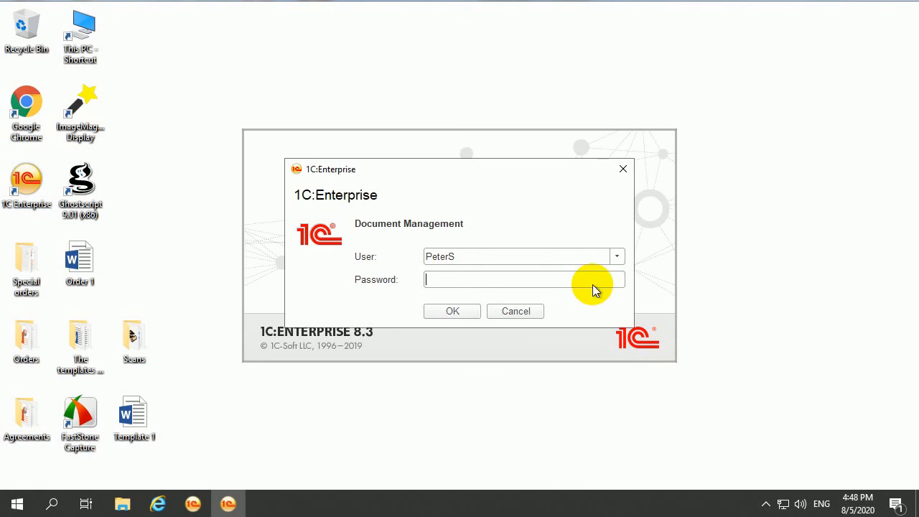
click(619, 258)
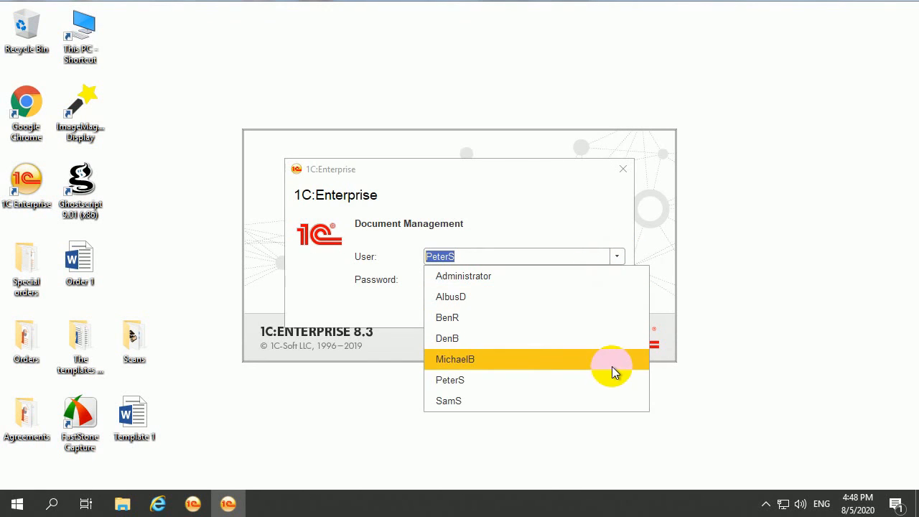
click(585, 379)
click(456, 319)
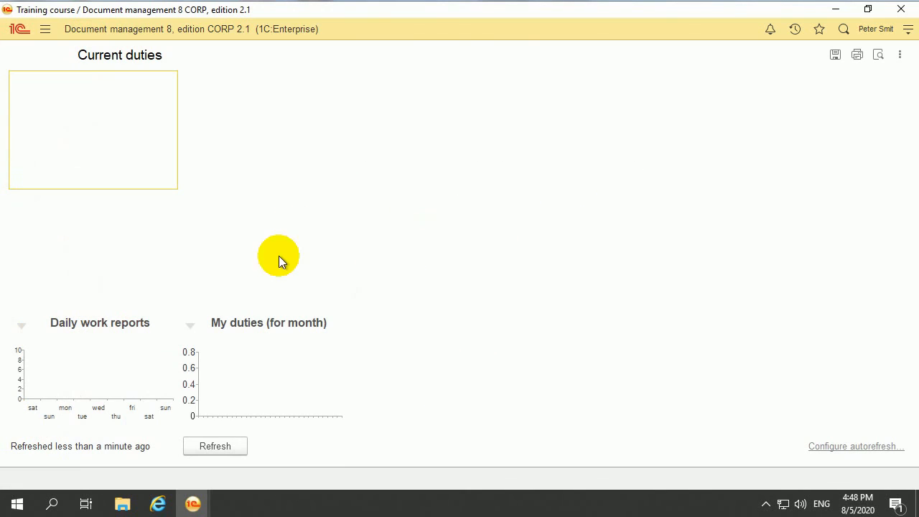
Open the file list as the employee and check the Management folder's subfolders and its folder form
click(44, 30)
click(127, 78)
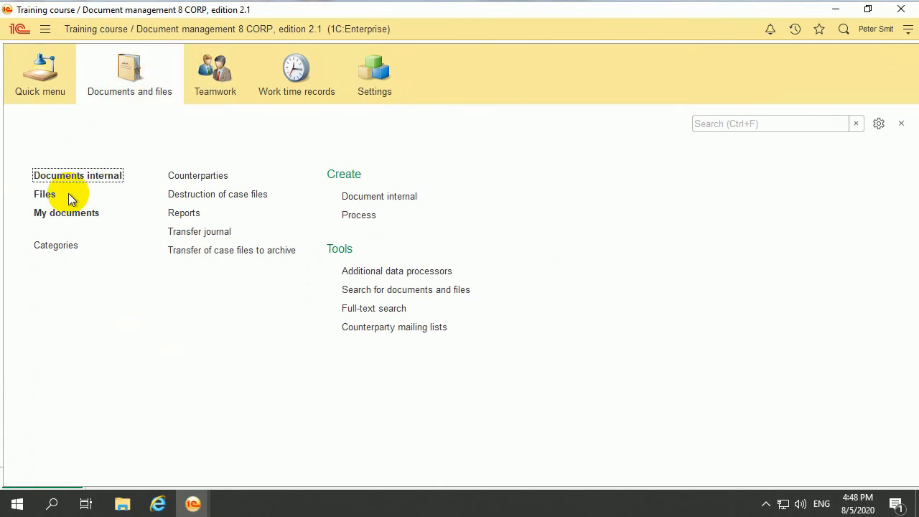
click(44, 194)
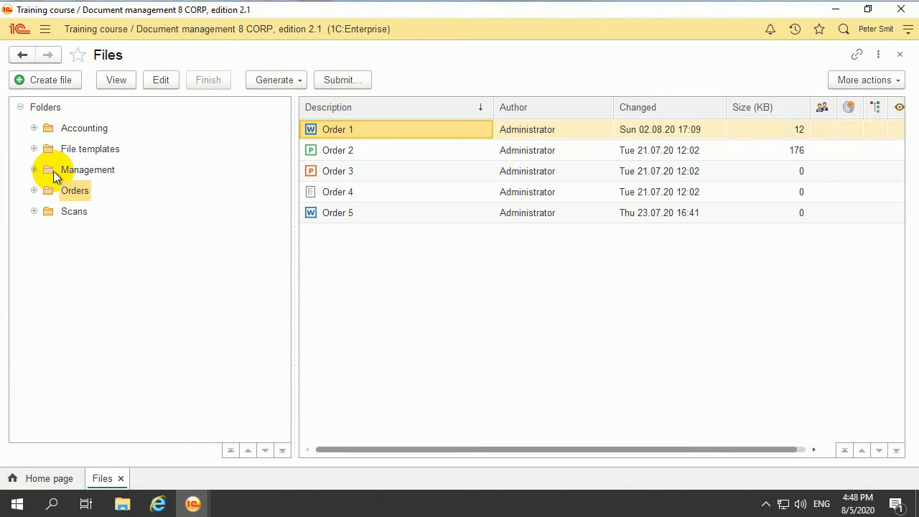
click(53, 171)
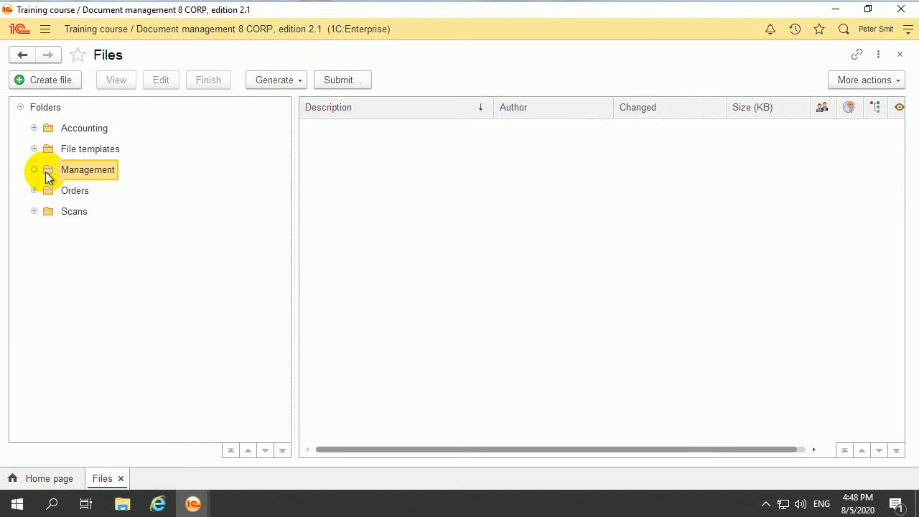
double_click(87, 173)
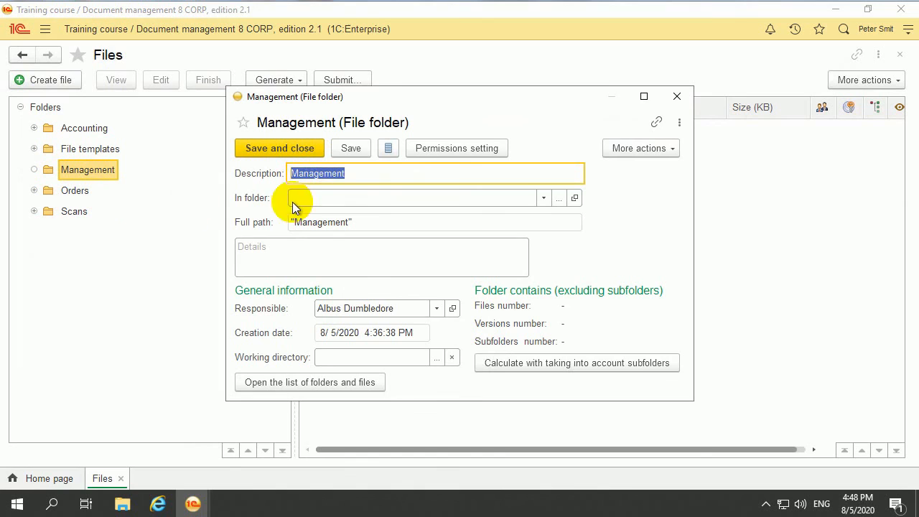
click(675, 98)
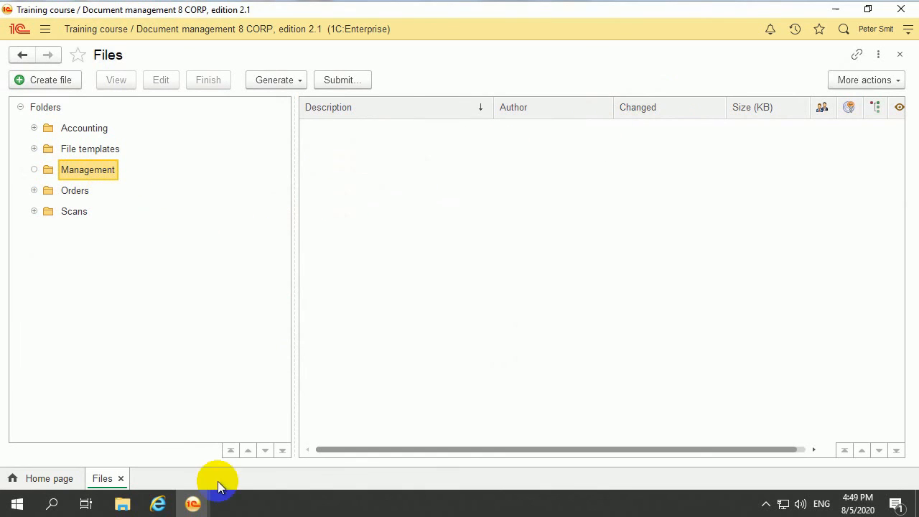
Return to the administrator session and add All users with read access, including subfolders, to the Common files folder's permissions, and save them
mouse_move(193, 503)
click(97, 467)
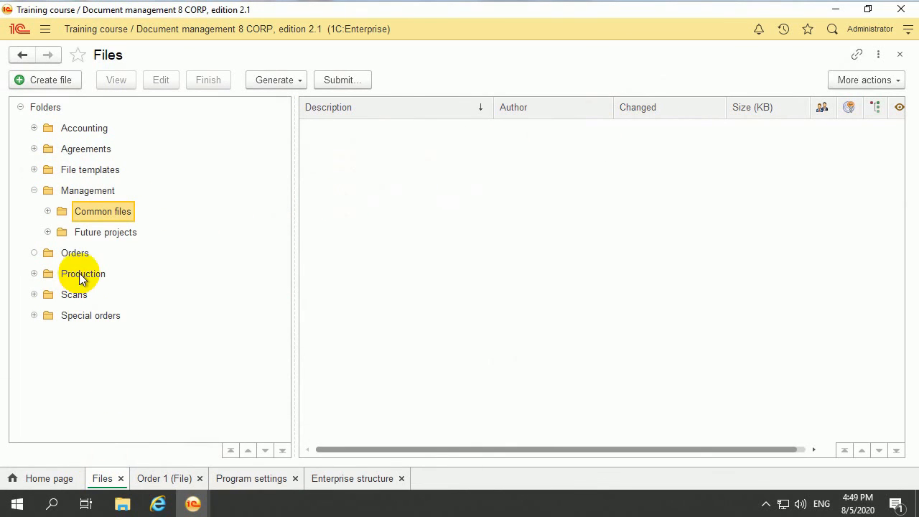
right_click(91, 213)
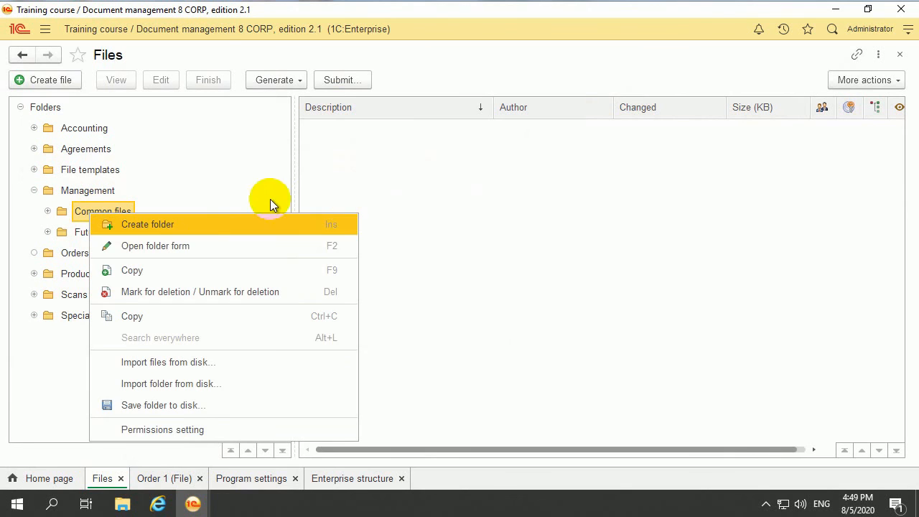
click(209, 423)
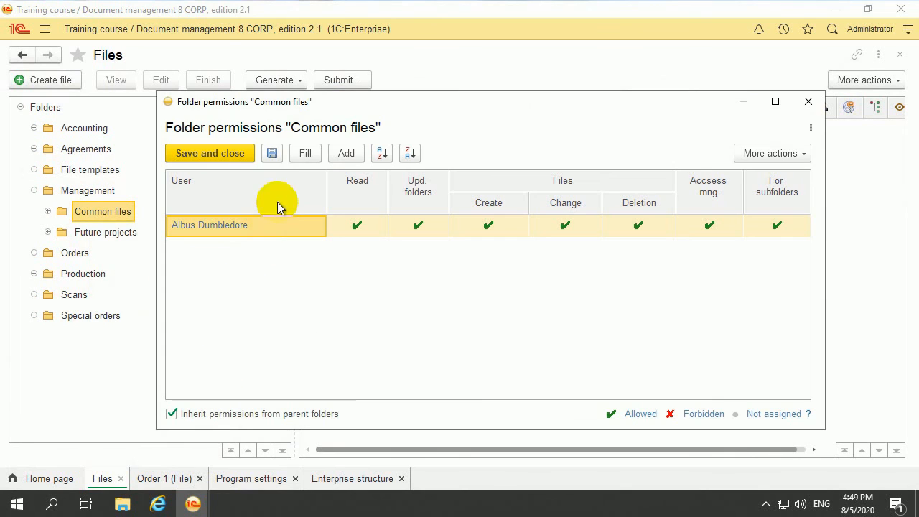
click(337, 153)
text(all)
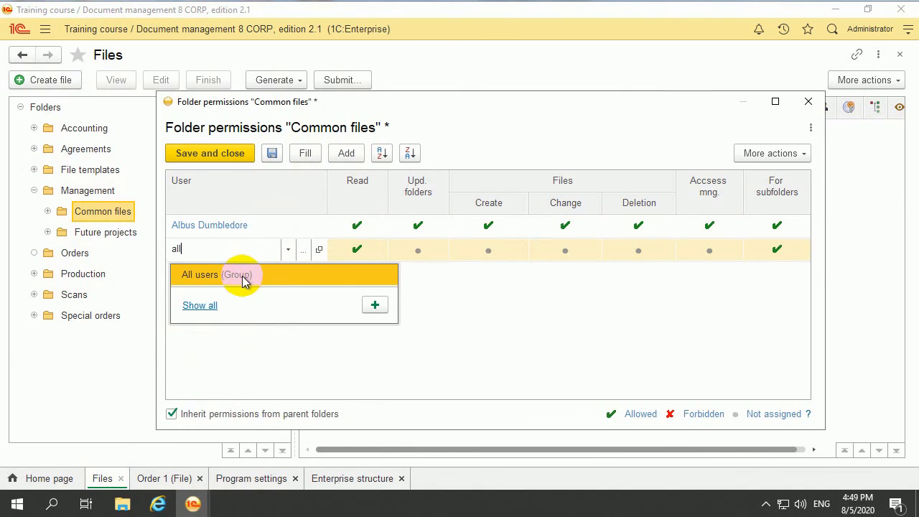
click(242, 279)
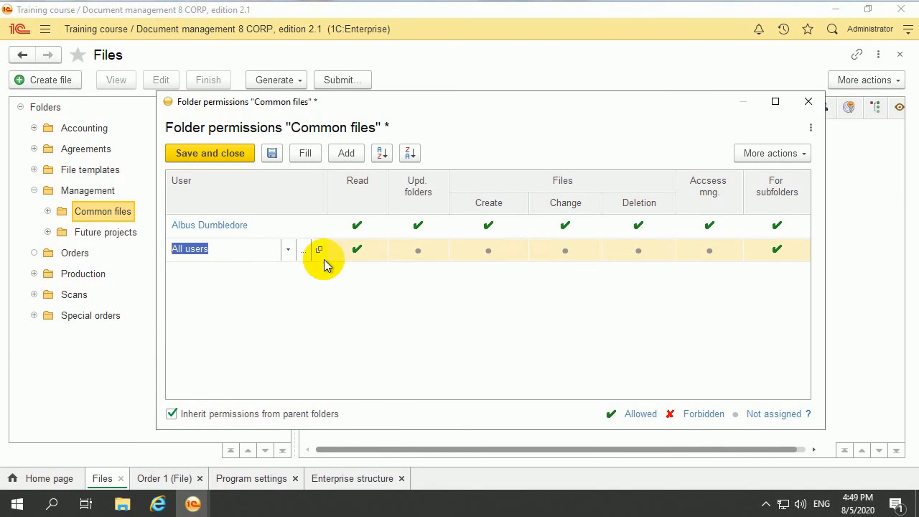
click(222, 155)
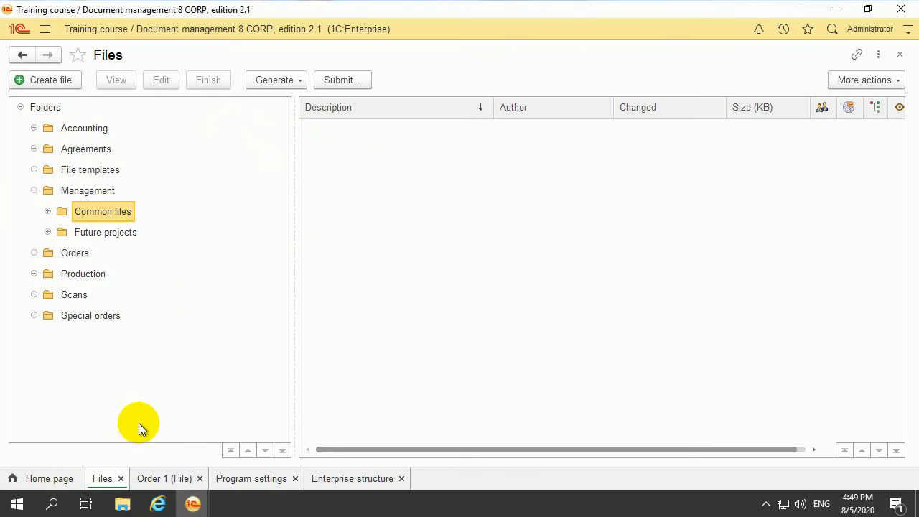
Switch to the employee's session, refresh the current duties on the home page, and close and reopen the file list
mouse_move(192, 504)
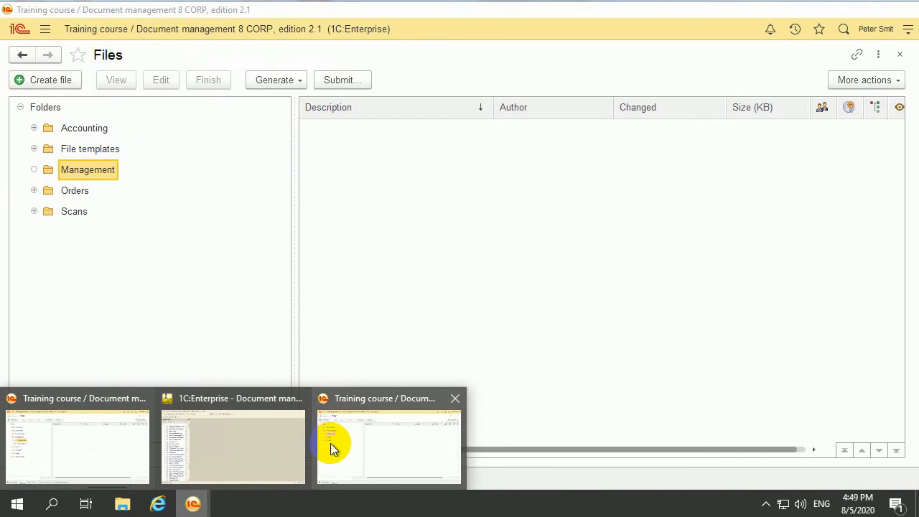
click(331, 448)
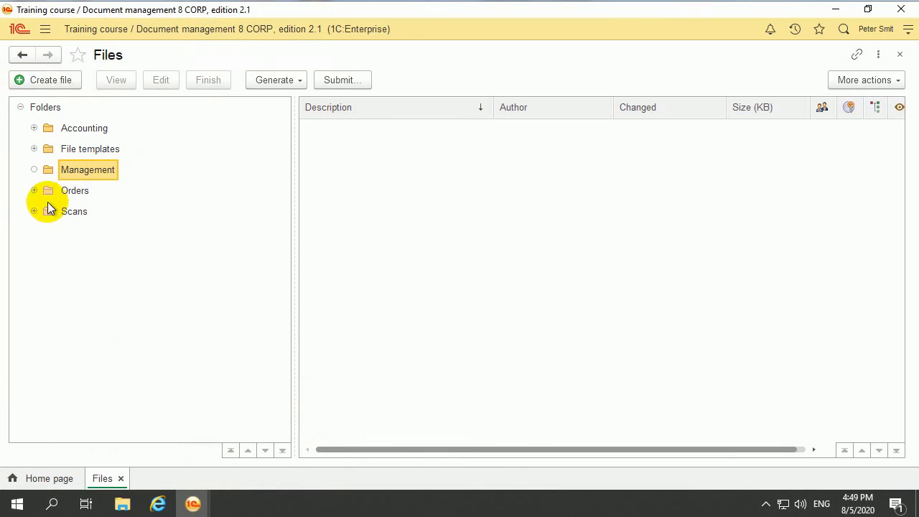
click(45, 29)
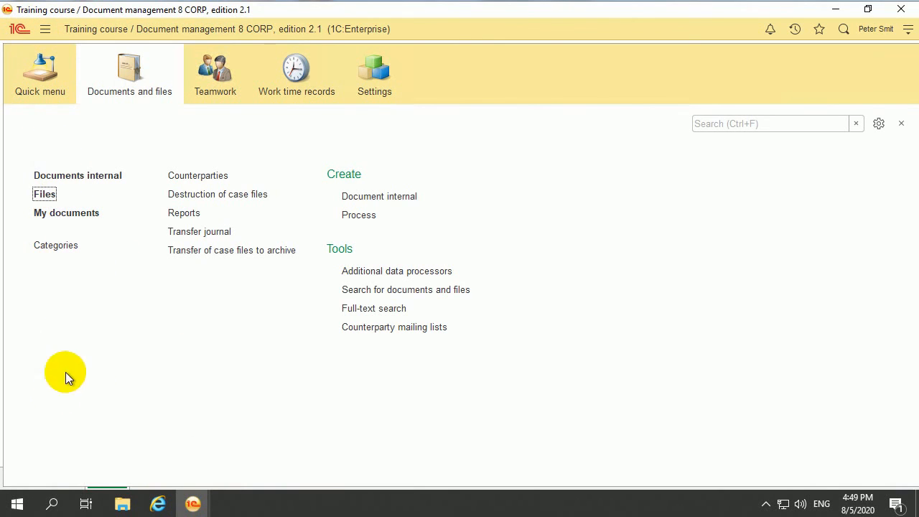
click(57, 478)
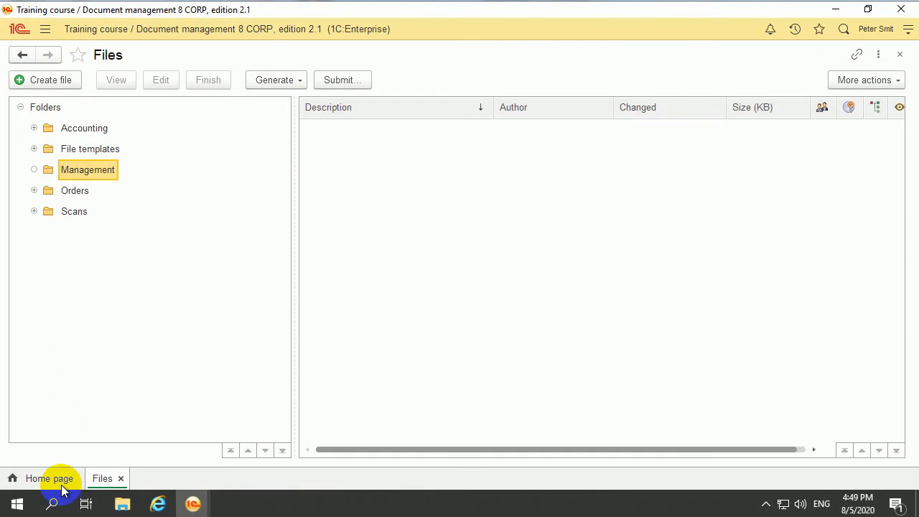
click(228, 446)
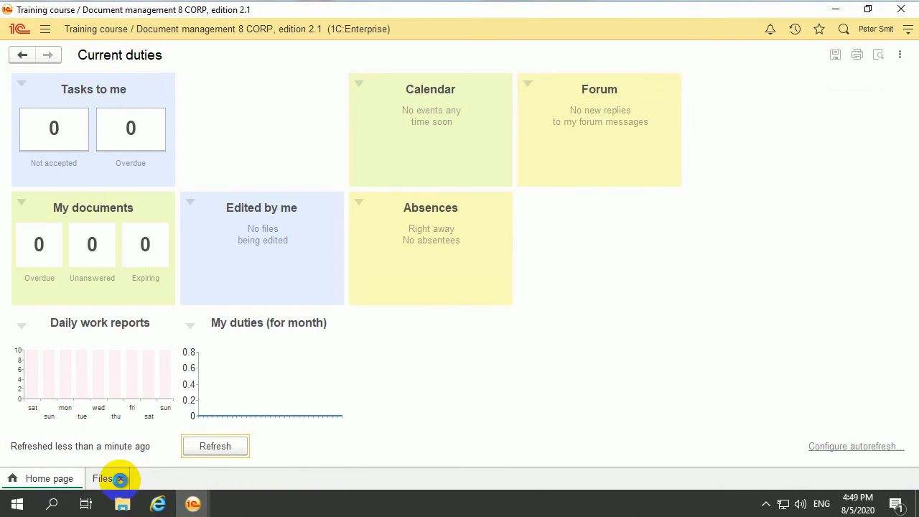
click(122, 479)
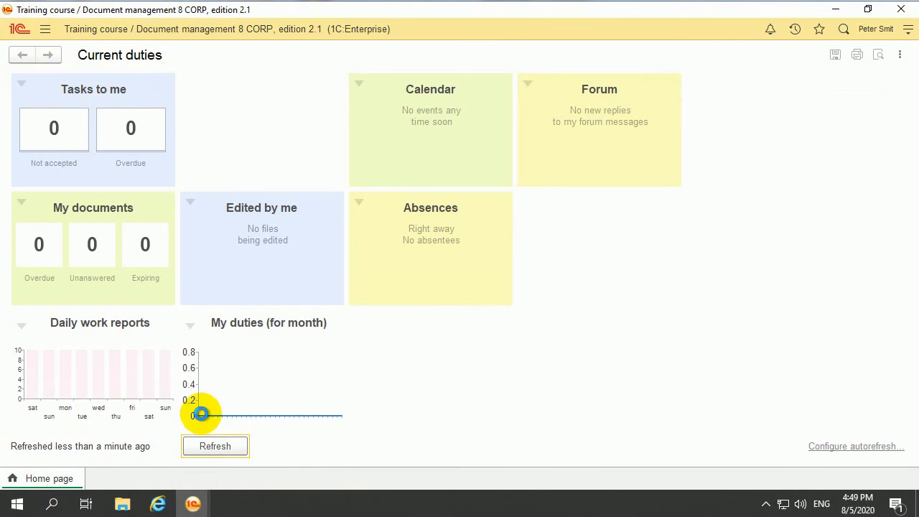
click(45, 28)
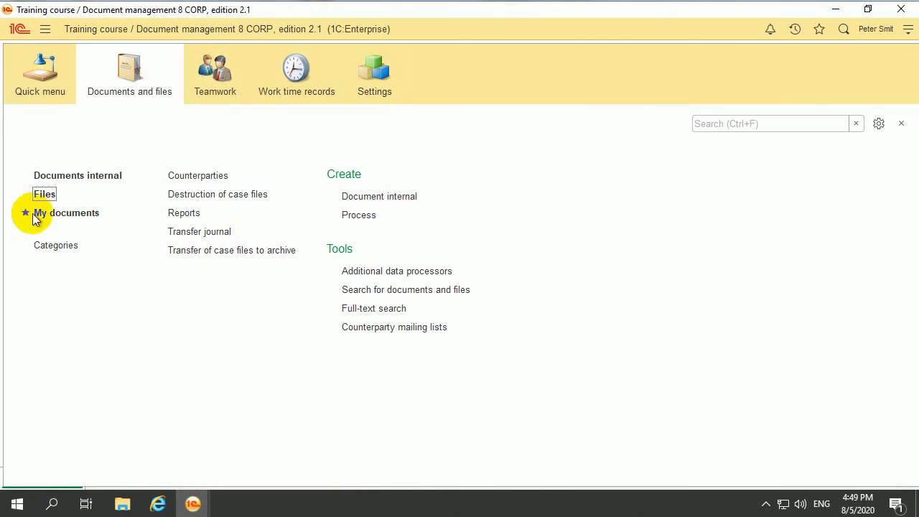
click(41, 198)
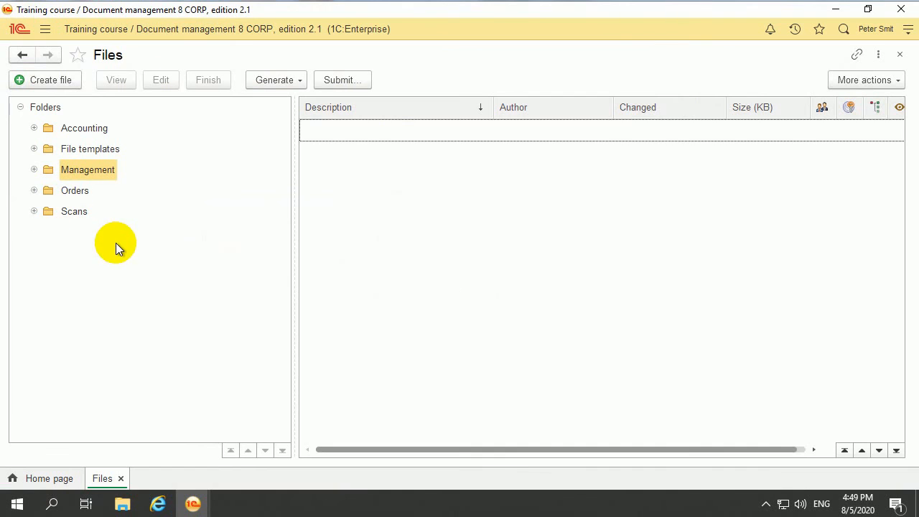
Check which subfolders the employee can see in the Management folder and inside its Common files subfolder
click(33, 169)
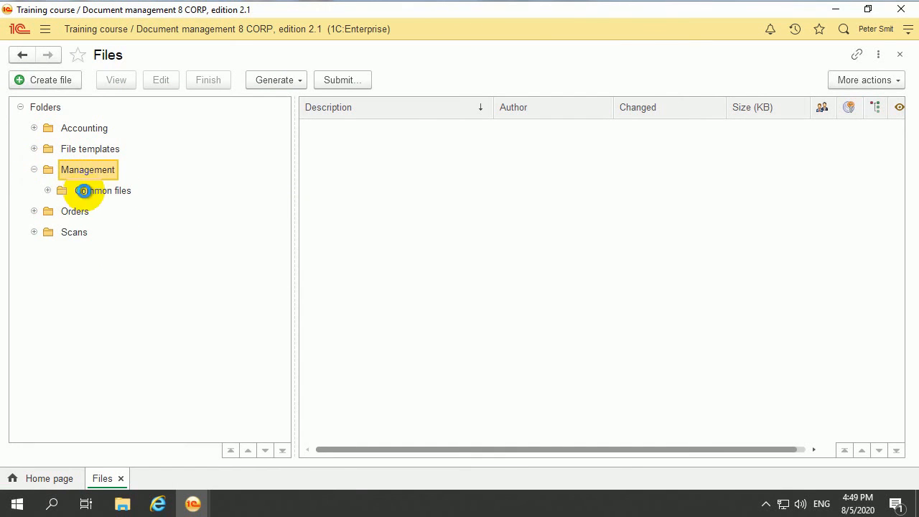
click(48, 190)
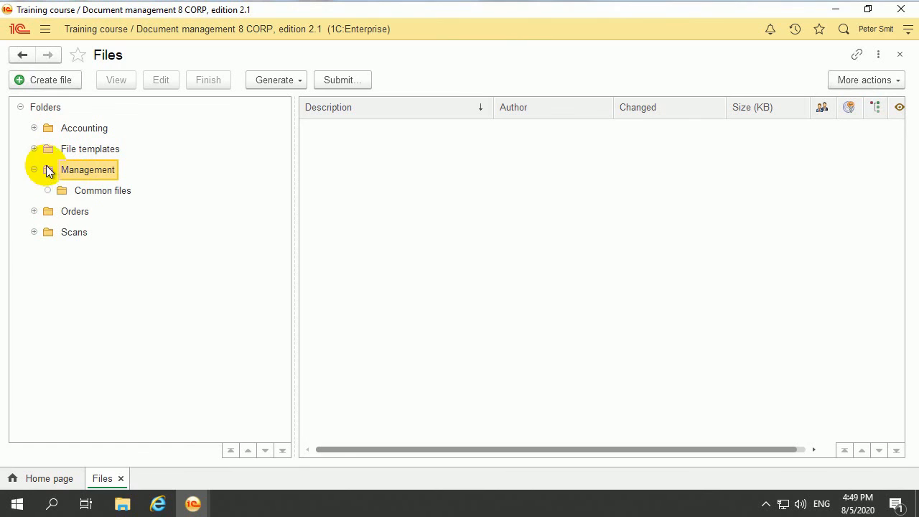
click(34, 170)
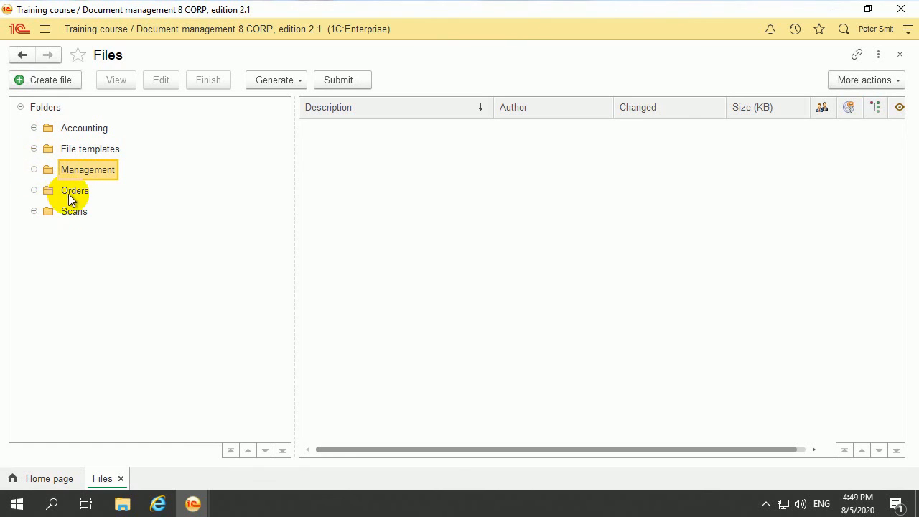
click(33, 170)
click(34, 171)
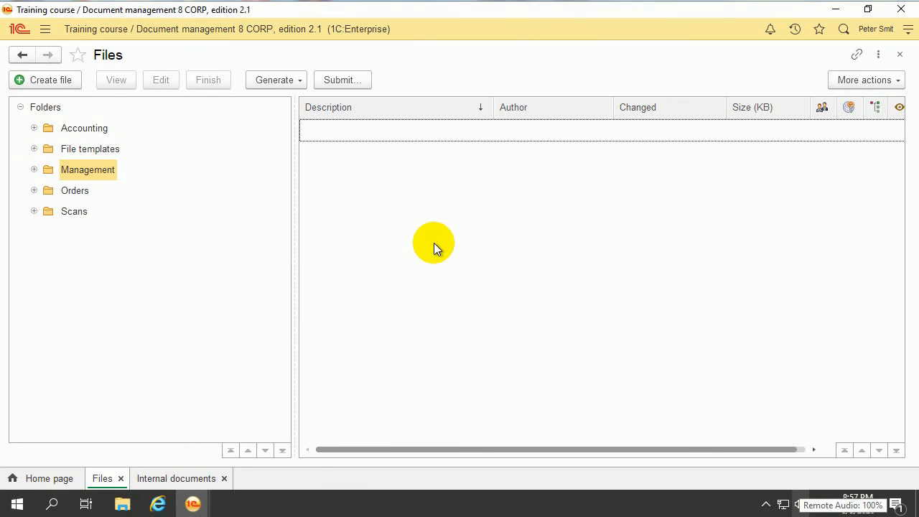
Open the employee's list of internal documents and check the commands available in the Documents and files section
click(45, 29)
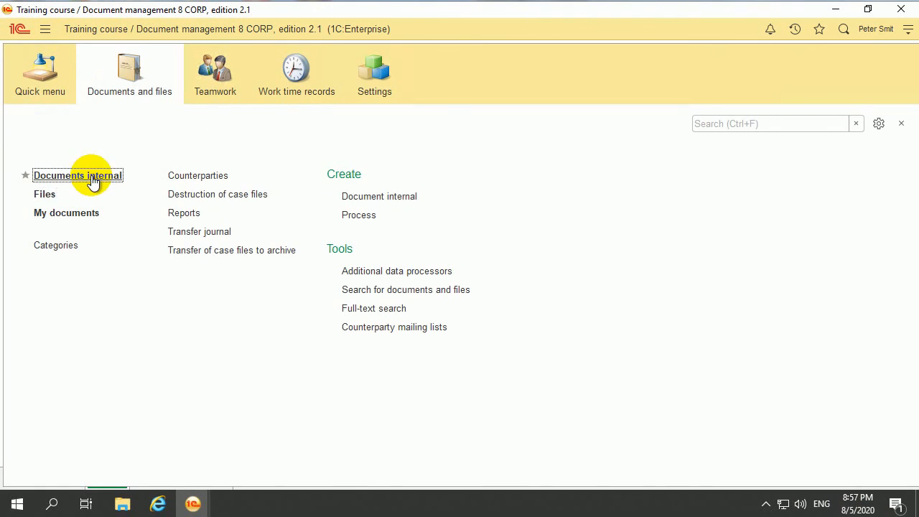
click(92, 176)
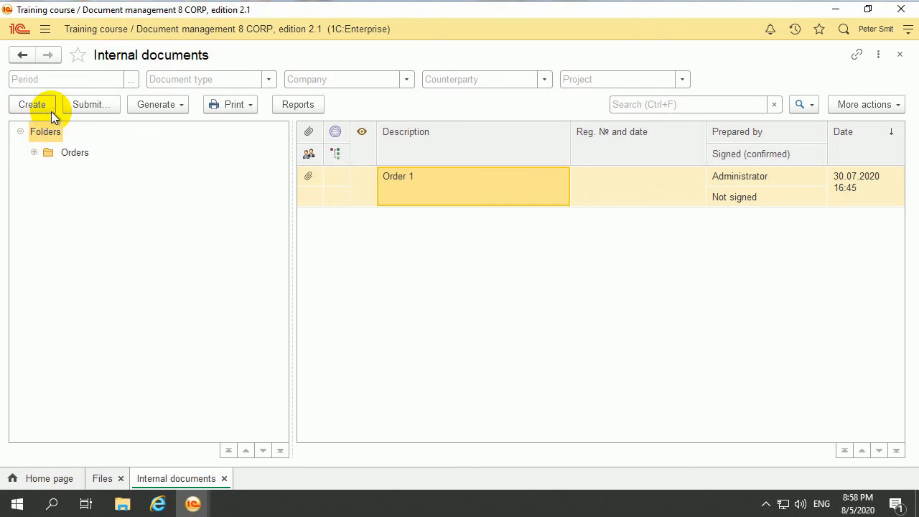
click(45, 31)
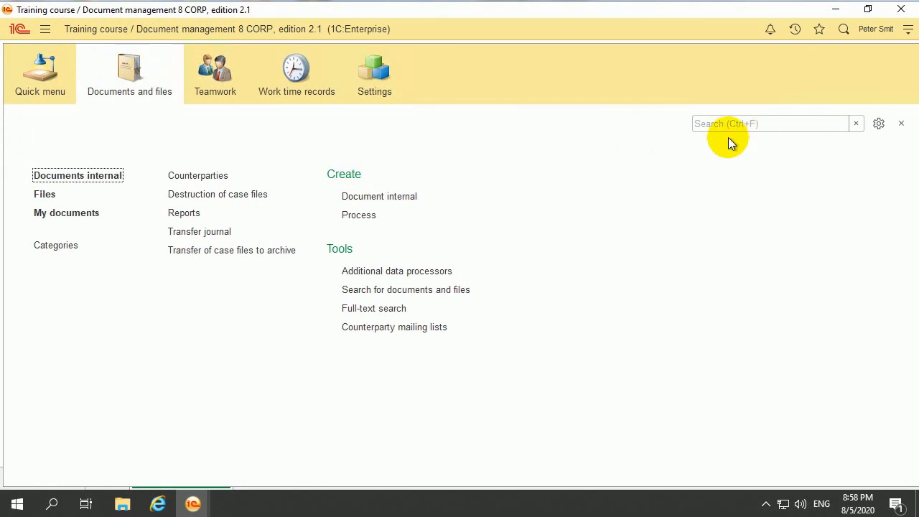
Return to the administrator session and open the reports of the Setup and administration section
click(192, 502)
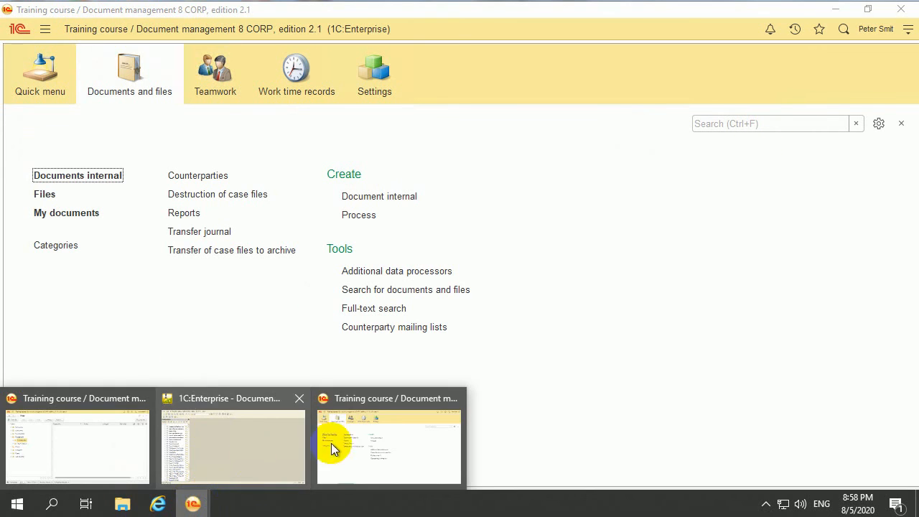
click(385, 442)
click(192, 502)
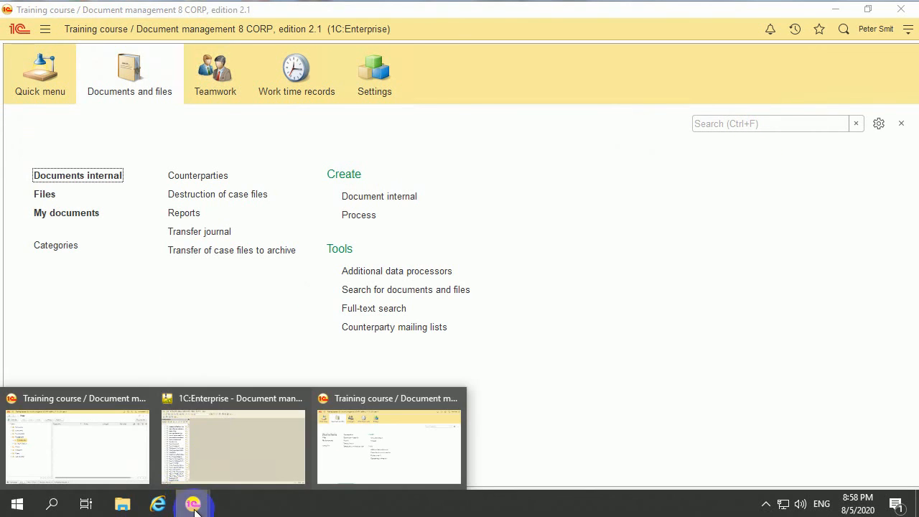
click(125, 447)
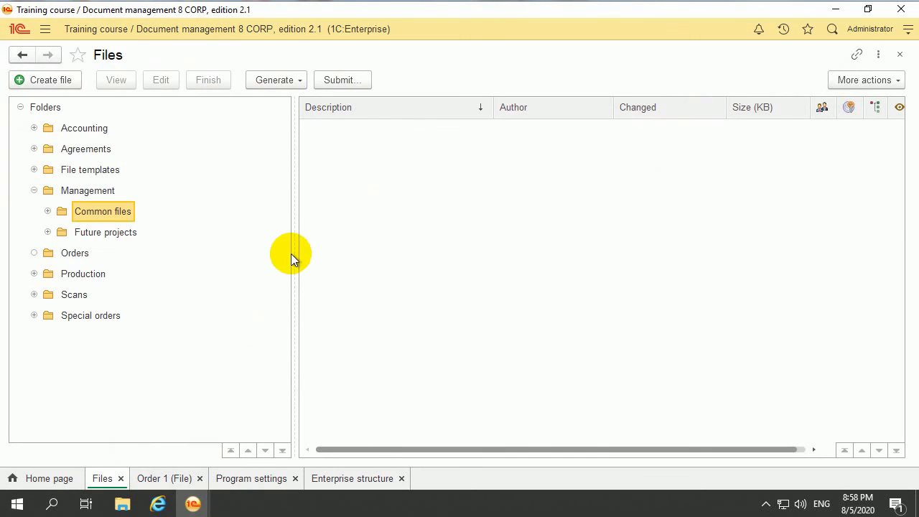
click(76, 81)
click(45, 29)
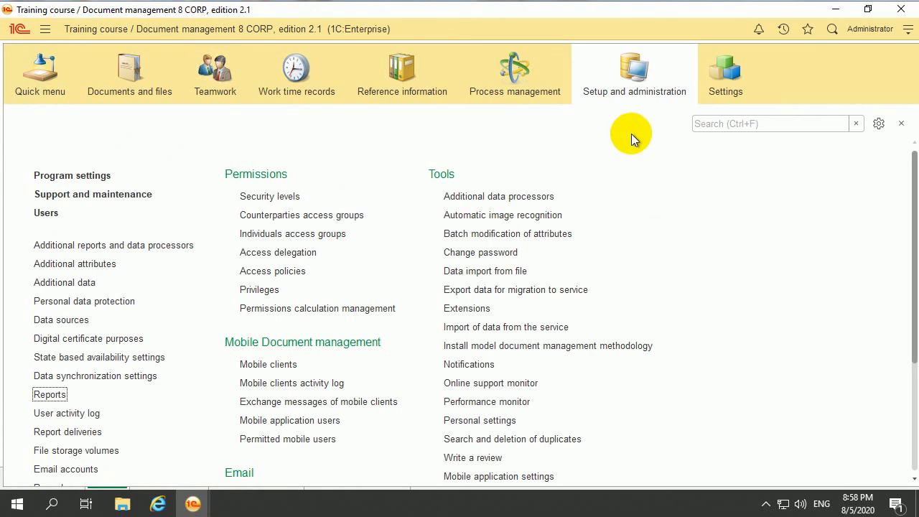
click(47, 395)
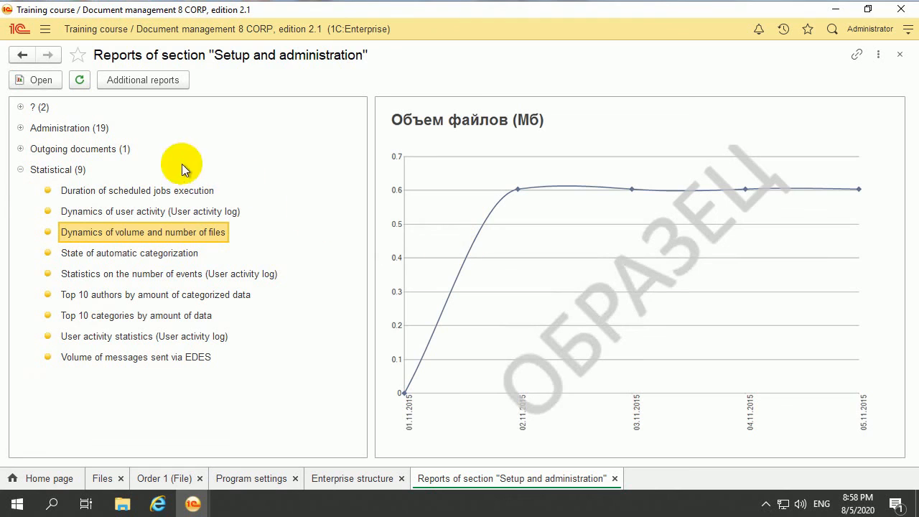
click(46, 29)
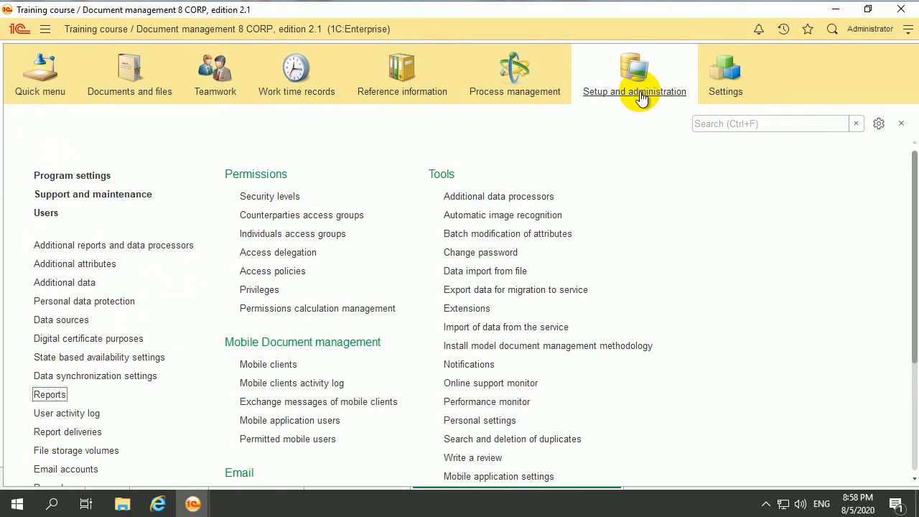
click(50, 395)
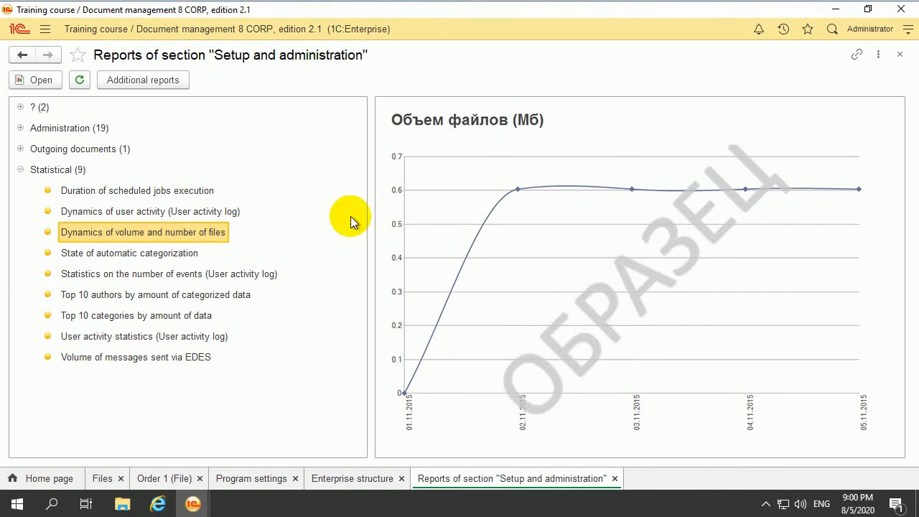
Open the statistical report on the dynamics of volume and number of files, keeping the chart of files count enabled
double_click(178, 241)
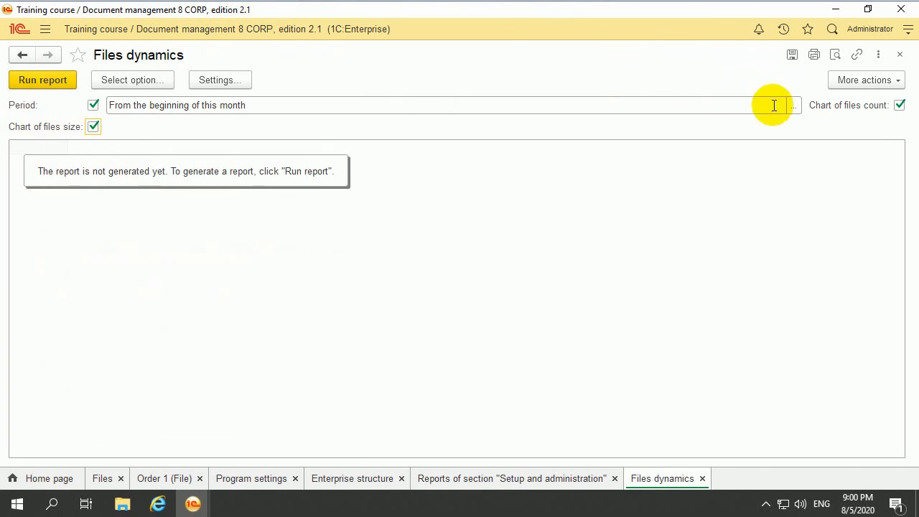
click(898, 106)
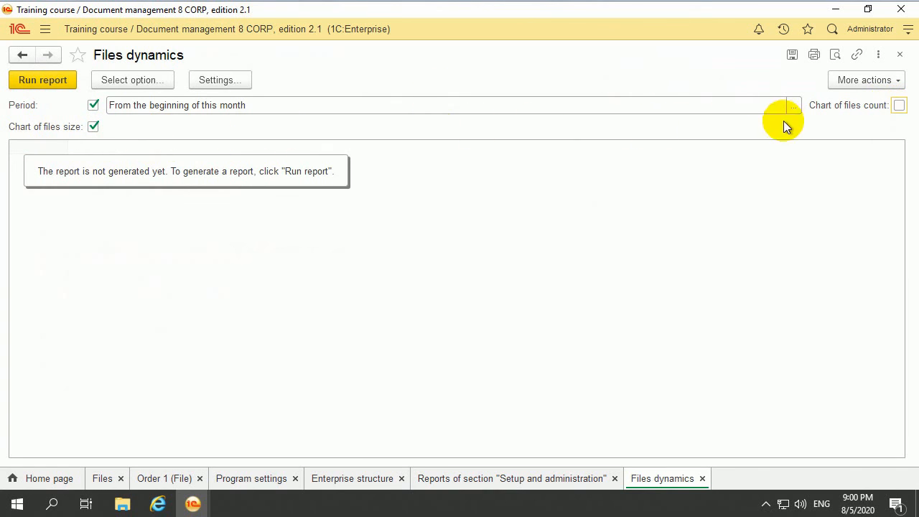
click(898, 106)
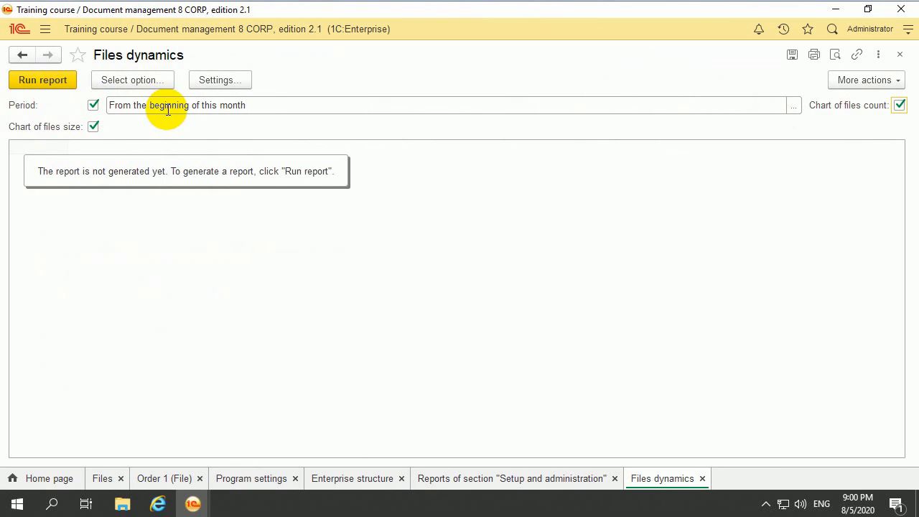
click(796, 106)
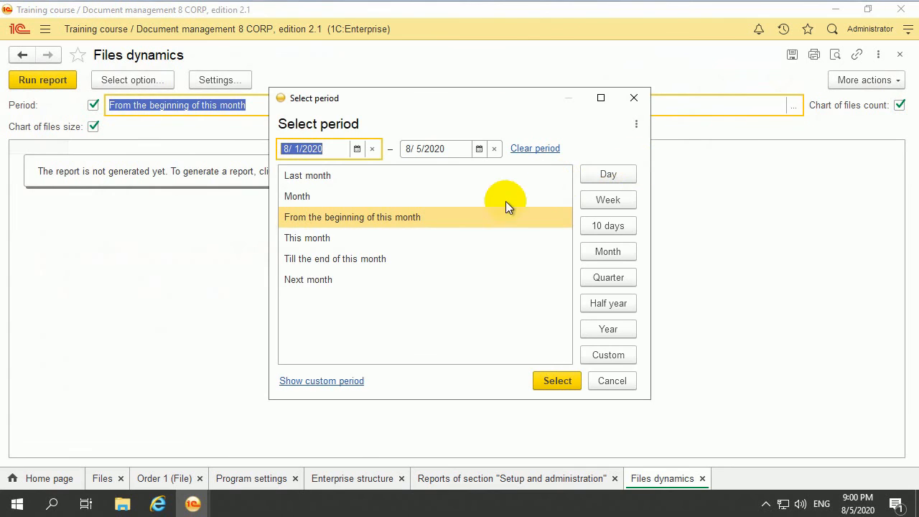
click(304, 198)
click(318, 175)
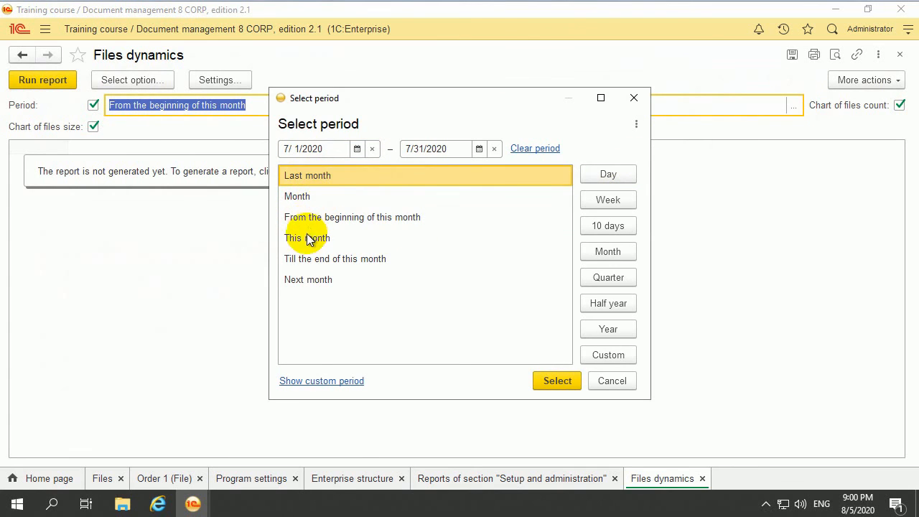
click(304, 238)
click(328, 260)
click(315, 280)
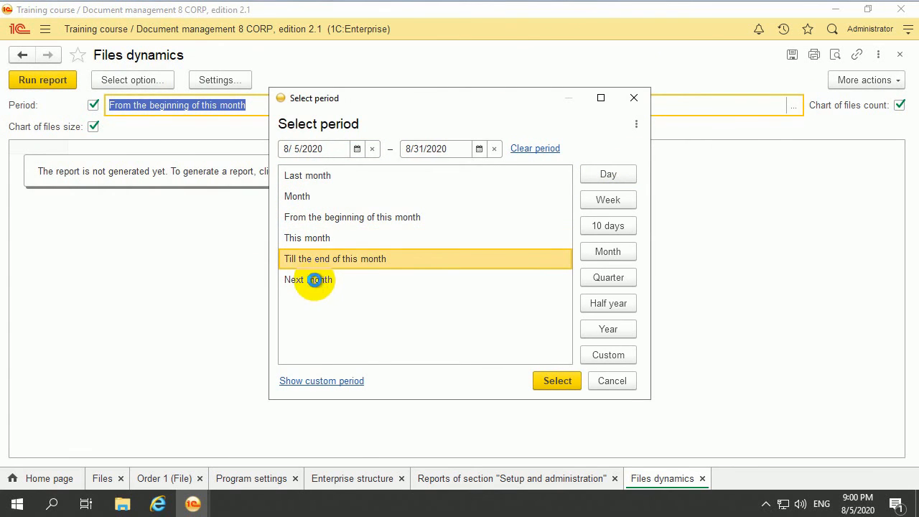
click(634, 98)
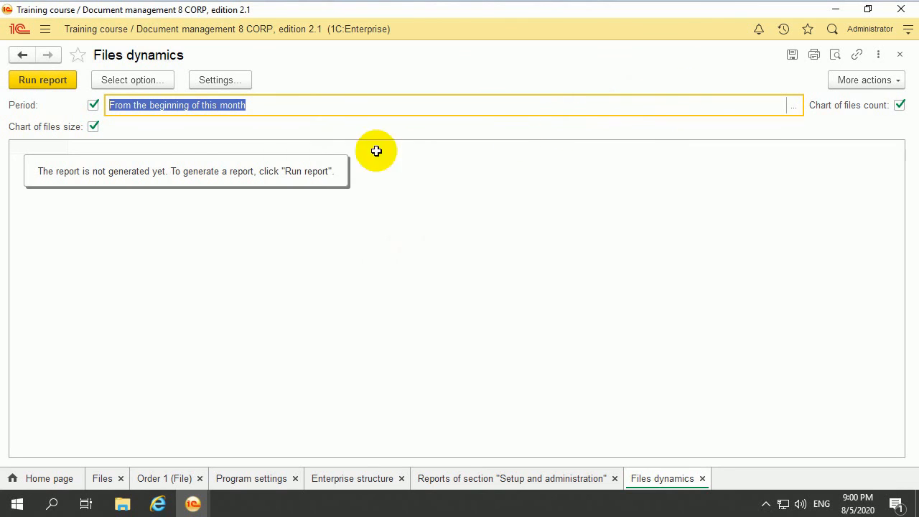
Run the Files dynamics report from the beginning of this month and review its Files size and Files count charts
click(52, 80)
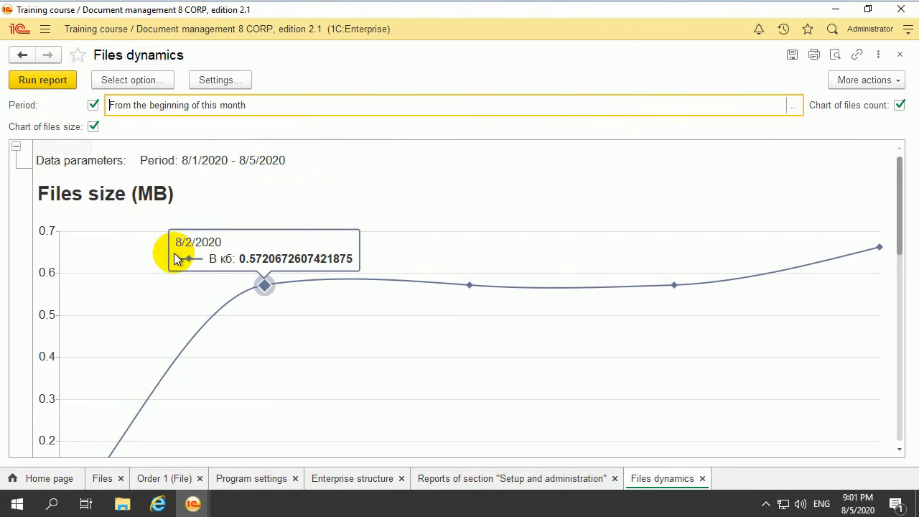
scroll(322, 319, down, 3)
scroll(322, 318, up, 3)
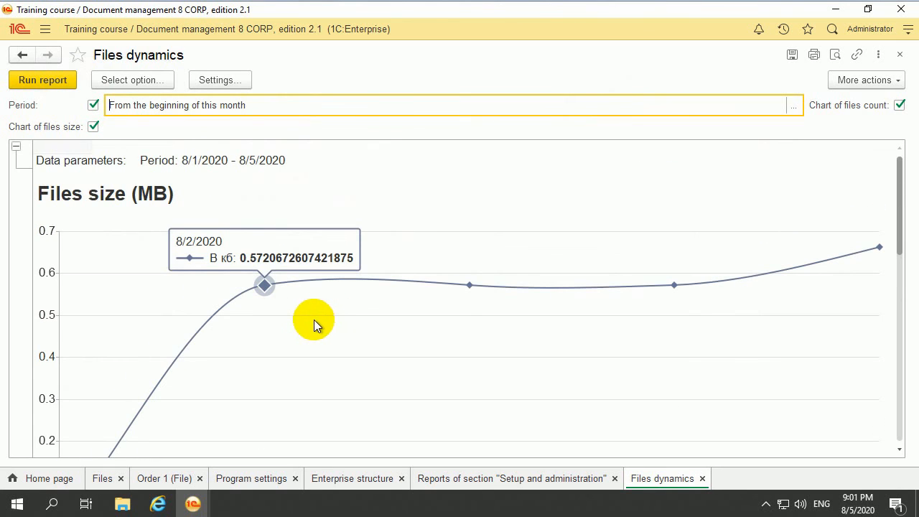
scroll(247, 348, down, 4)
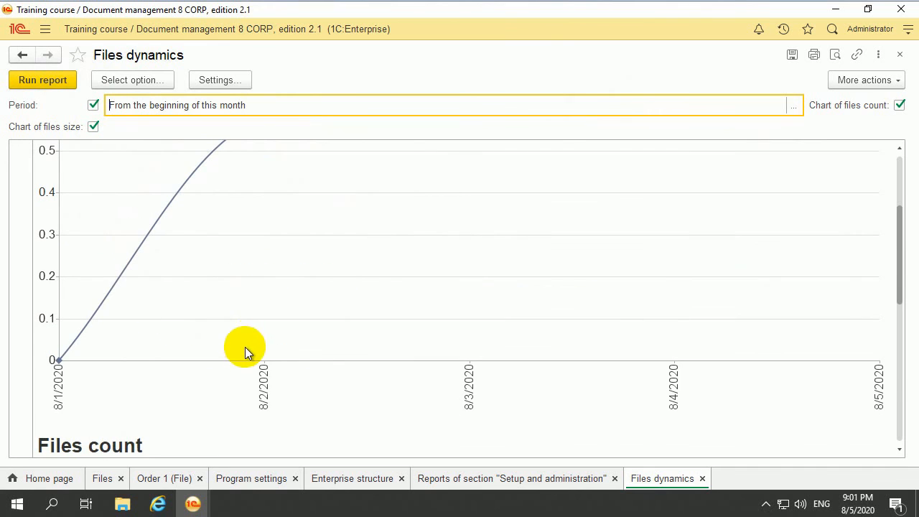
scroll(263, 376, up, 3)
scroll(275, 355, down, 10)
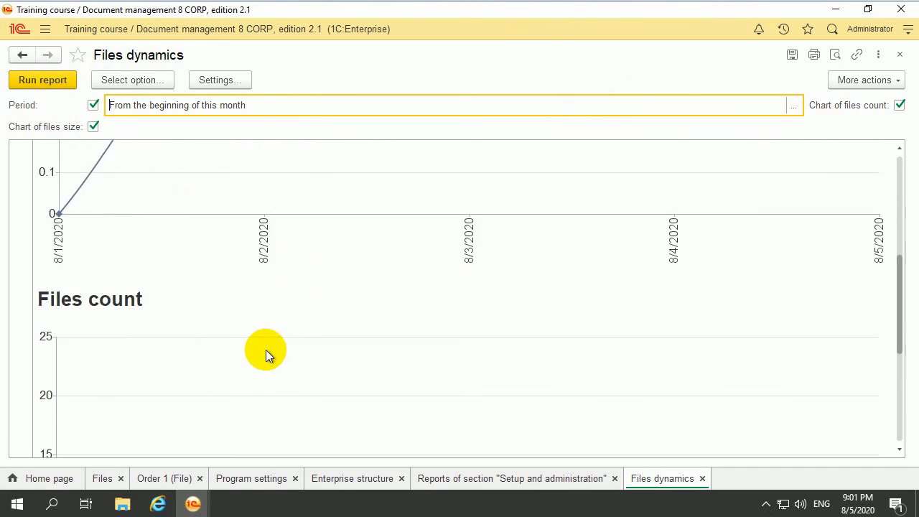
scroll(230, 260, down, 6)
scroll(277, 293, up, 3)
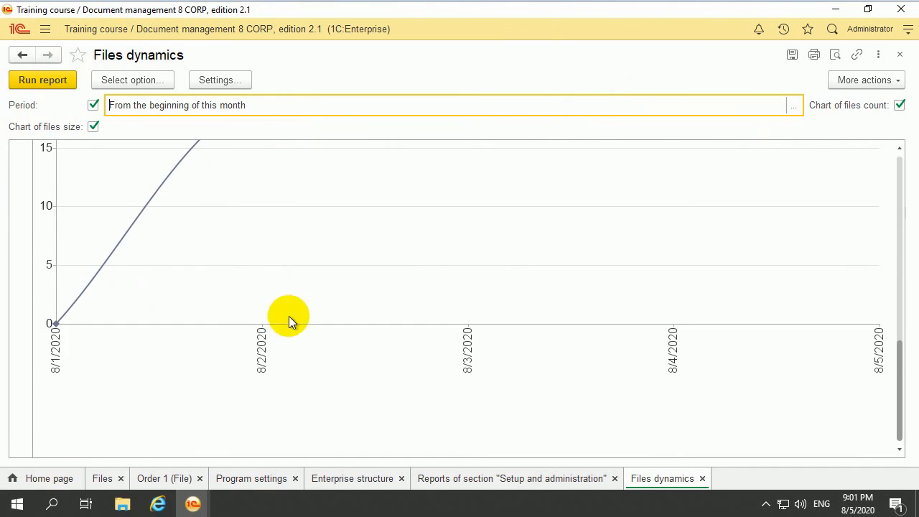
scroll(646, 367, down, 7)
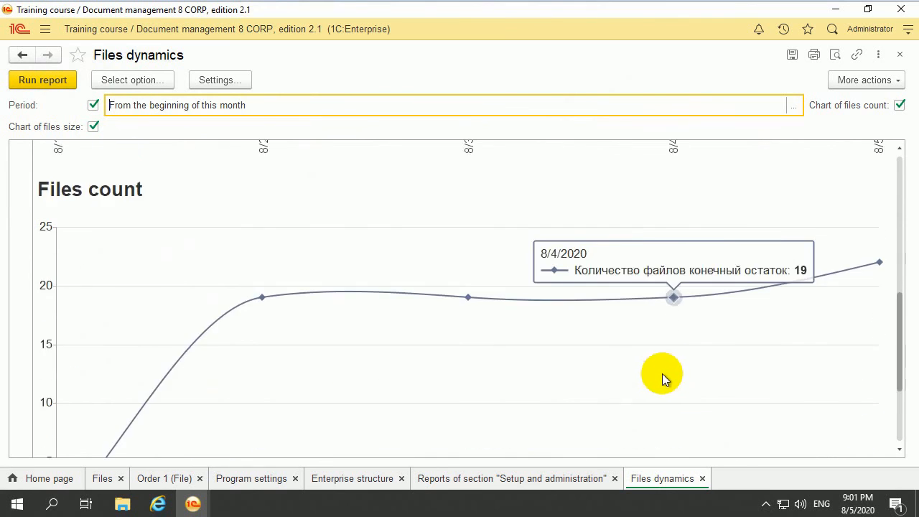
Return to the Setup and administration reports and open the Files list report from the Administration group
click(23, 55)
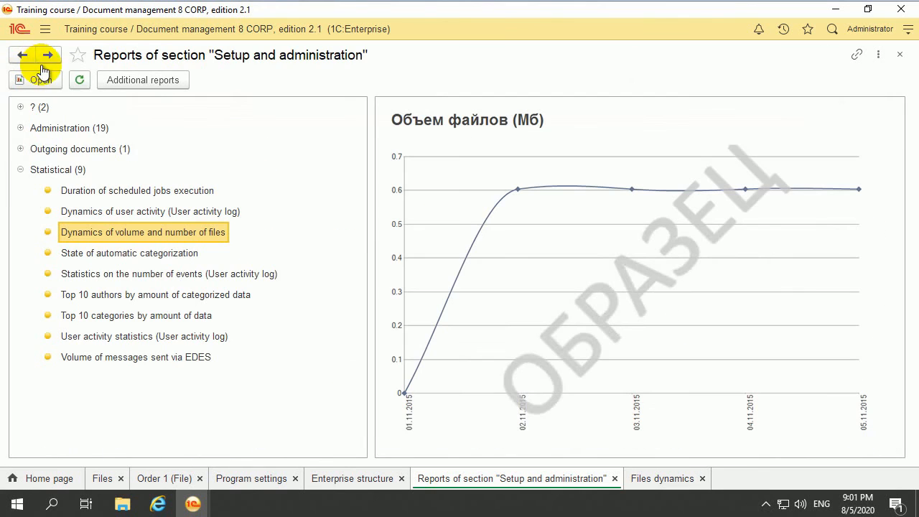
click(21, 128)
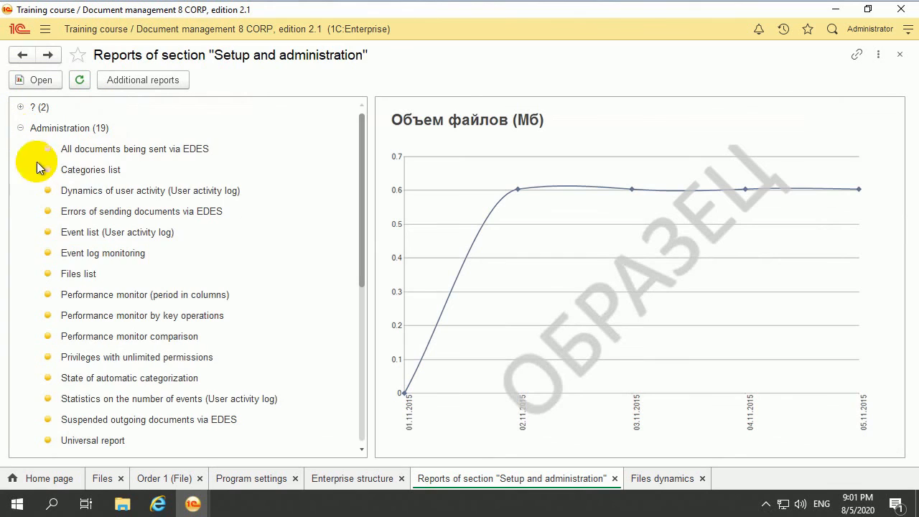
click(74, 273)
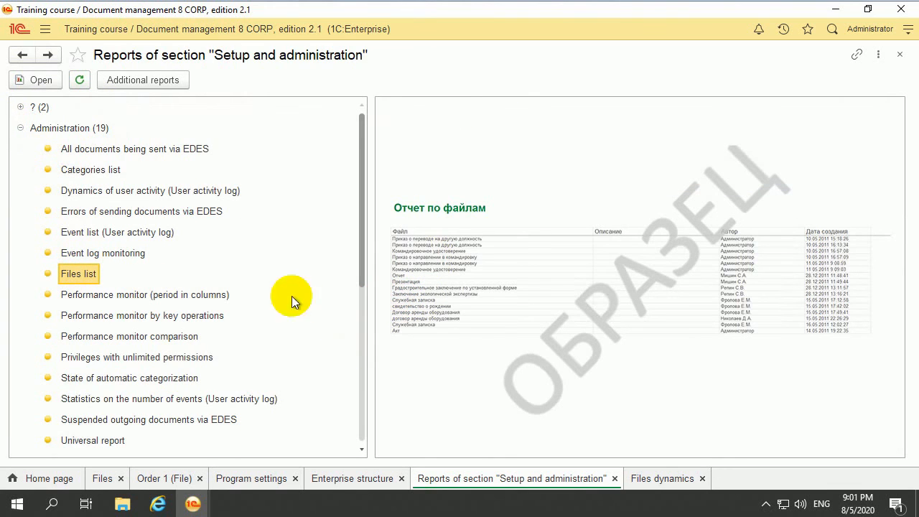
double_click(77, 269)
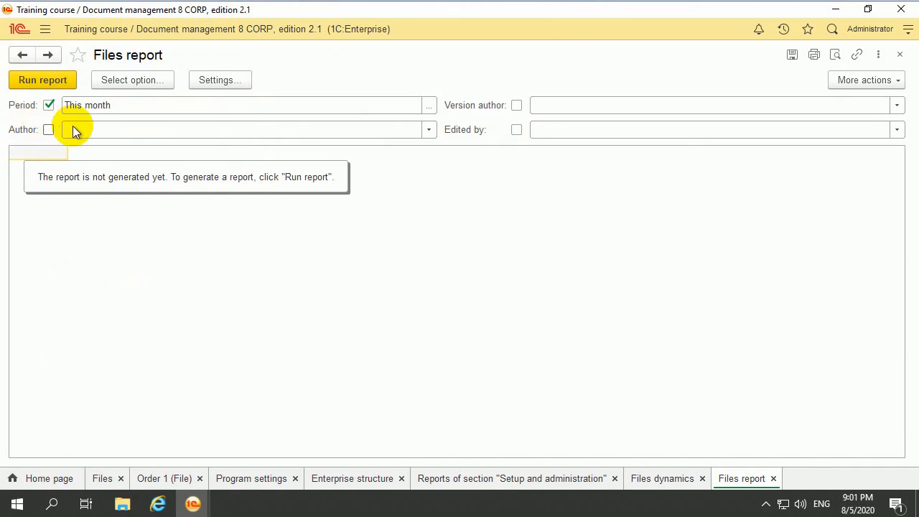
click(46, 131)
click(46, 132)
click(432, 131)
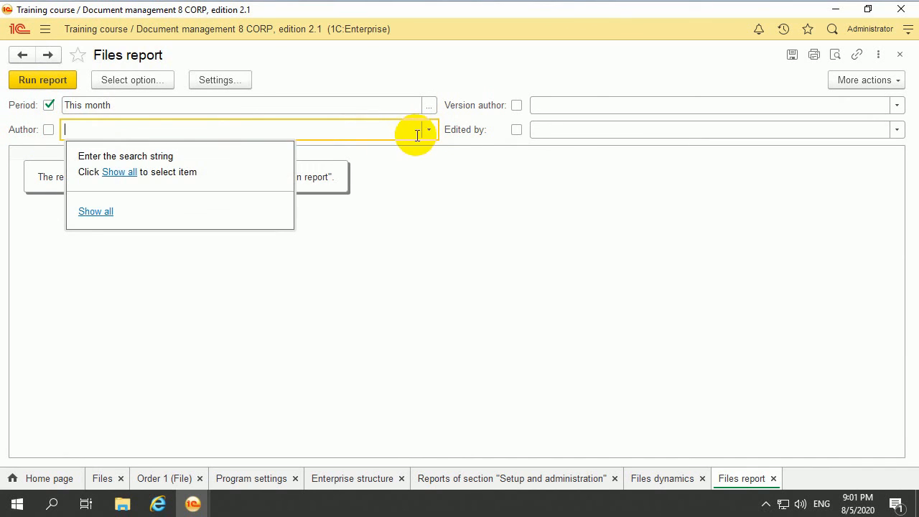
click(416, 185)
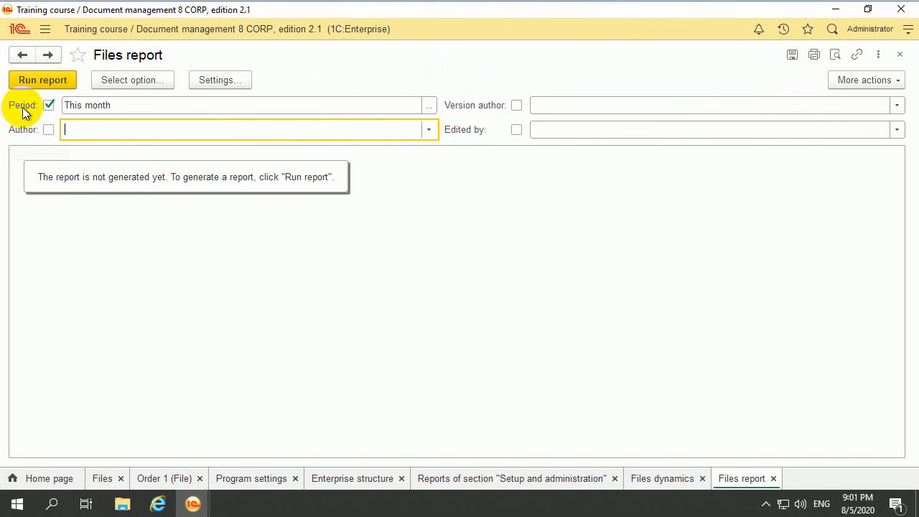
Run the Files report for this month without an author filter and review the listed files with their authors and creation dates
click(63, 84)
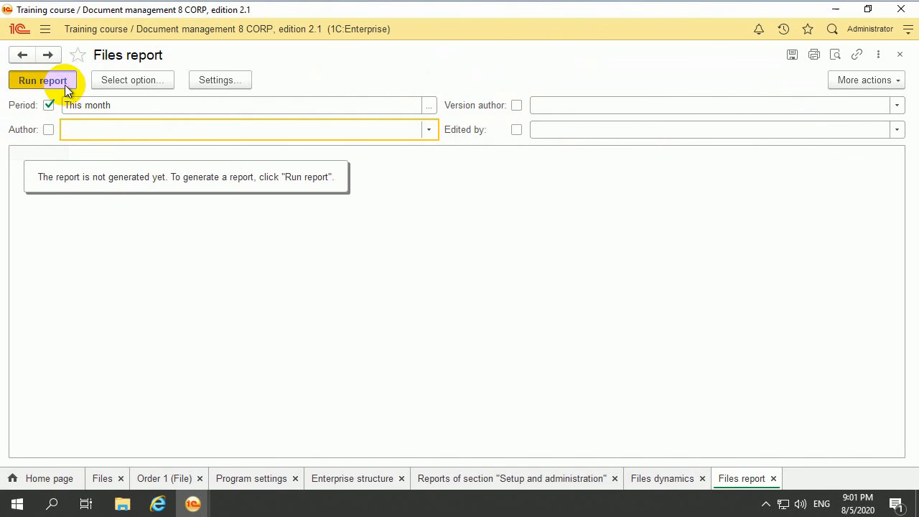
scroll(316, 355, down, 5)
click(43, 172)
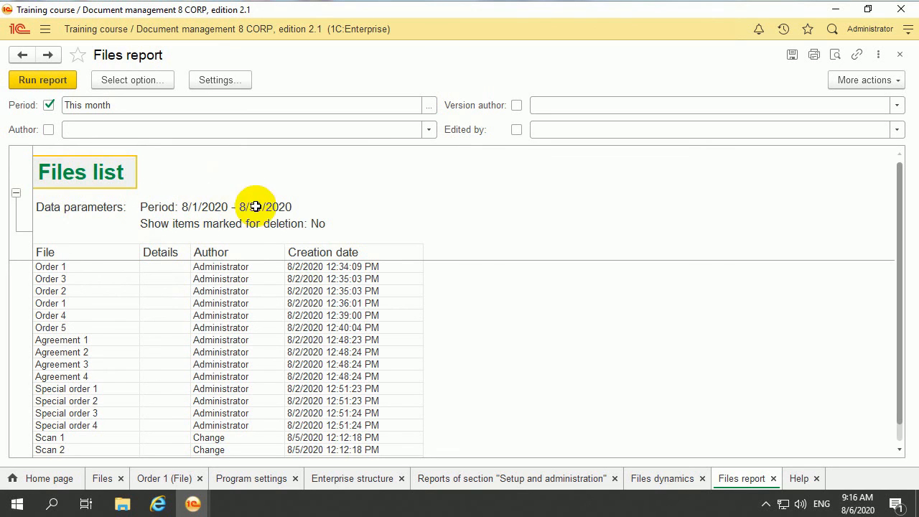
Open the Files list from the Documents and files section and view the contents of the Orders folder
click(45, 34)
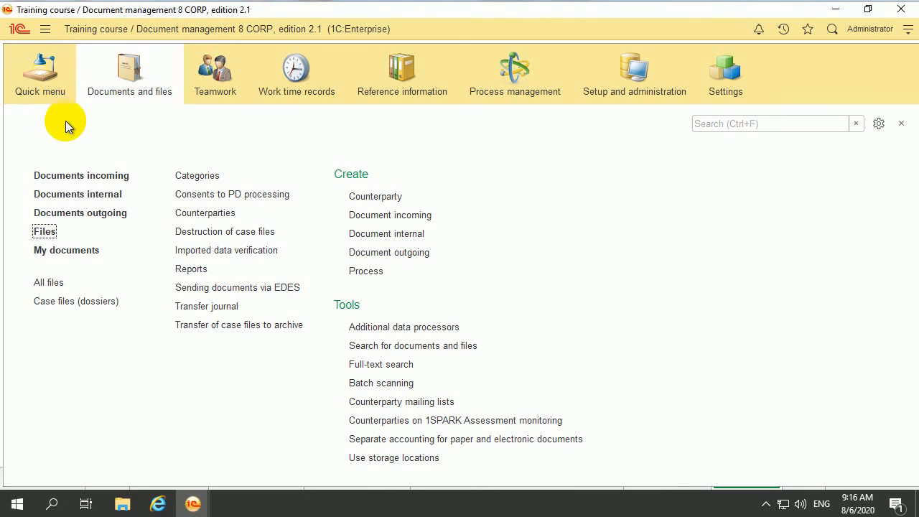
click(48, 231)
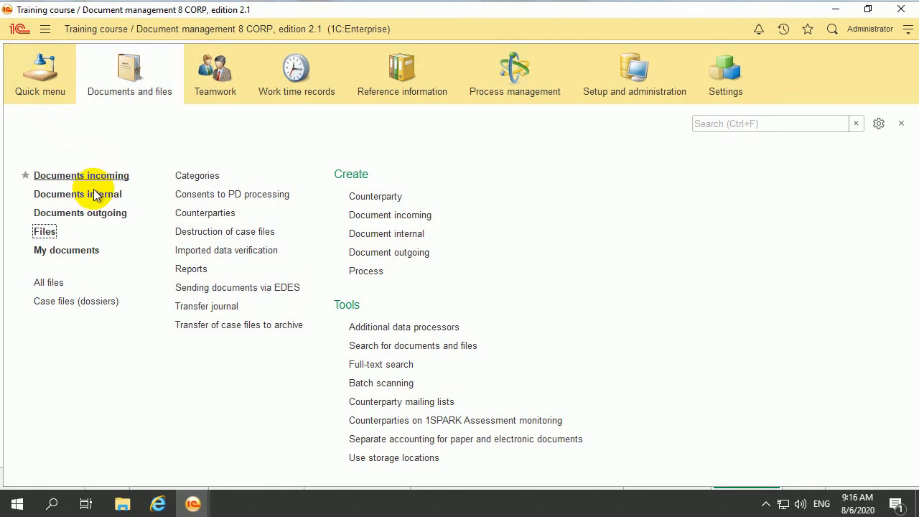
click(45, 233)
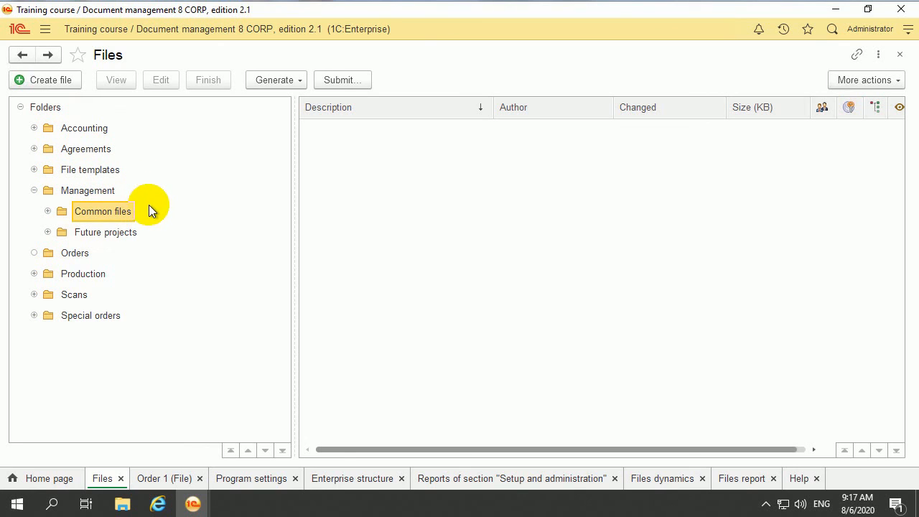
click(72, 170)
click(88, 251)
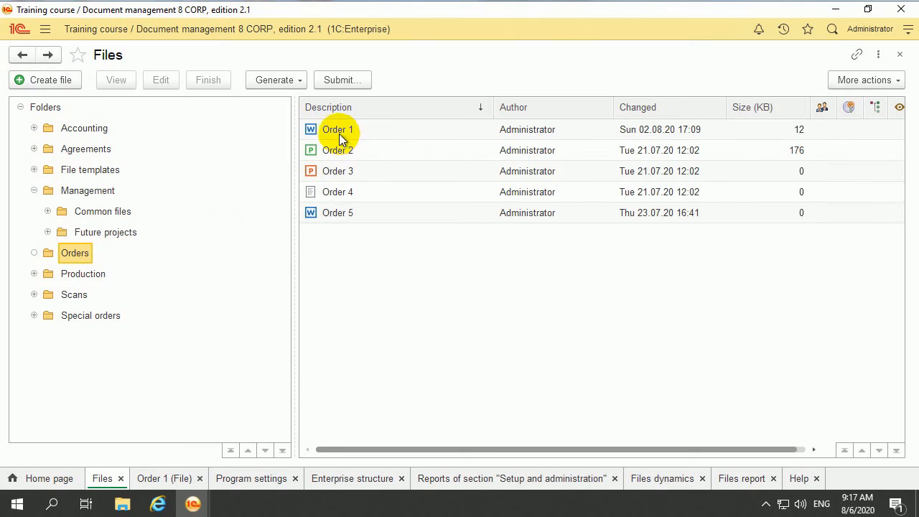
Display the commands of the Documents and files section again
click(41, 37)
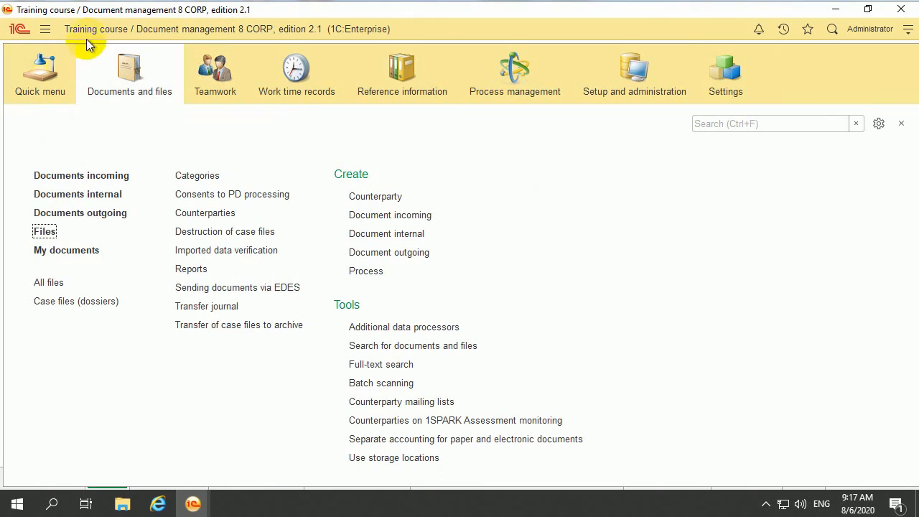